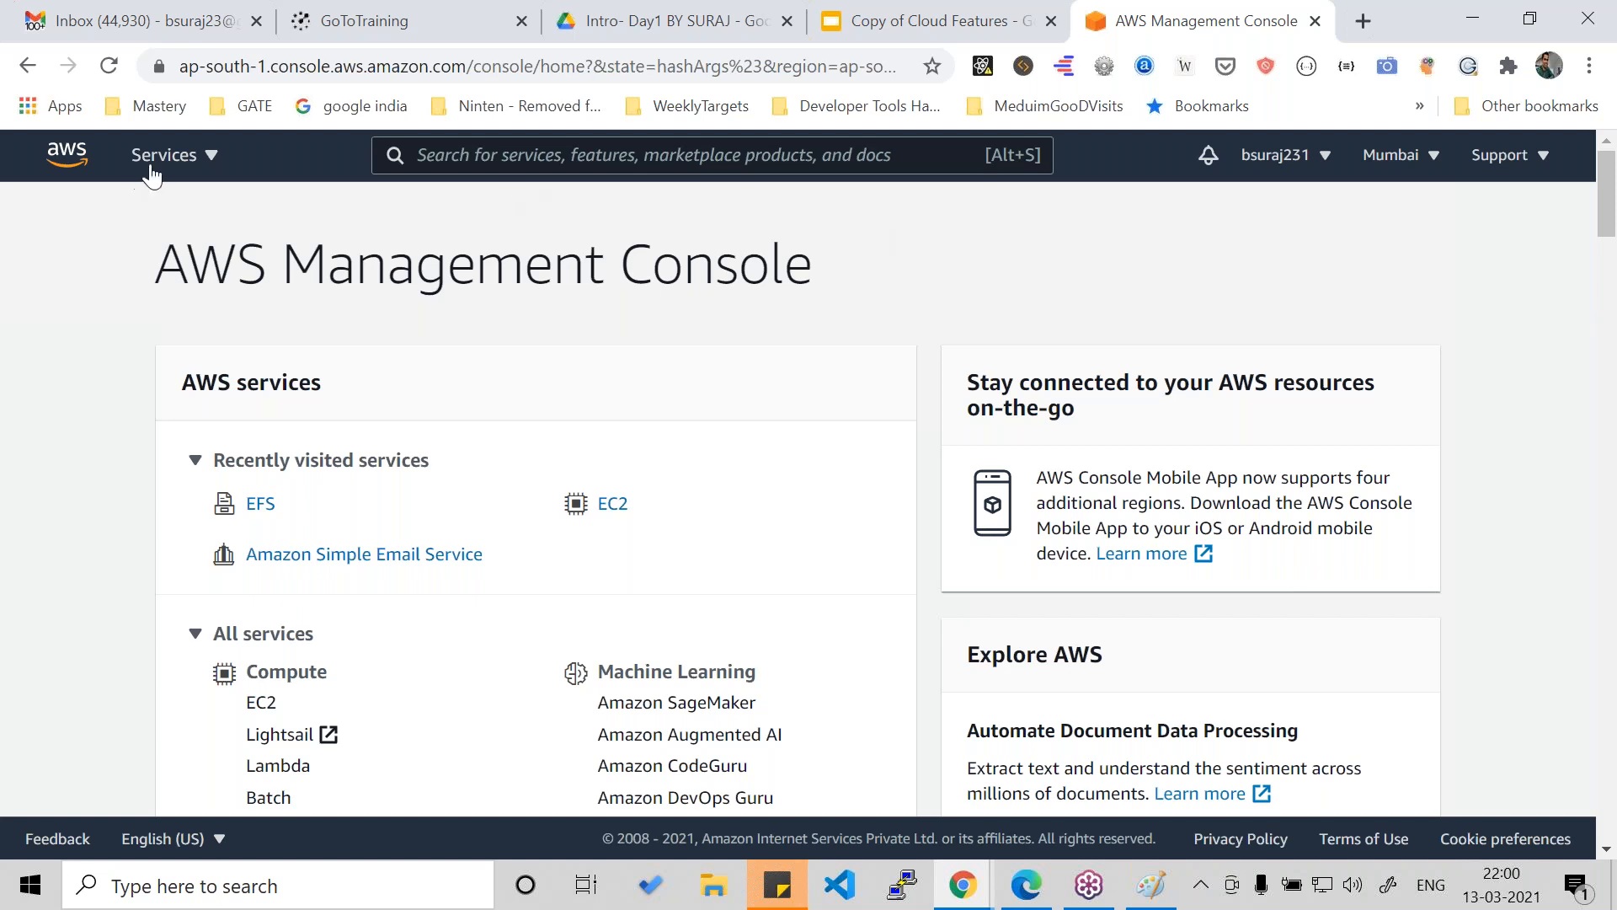
# - Switch to Google Drive and browse the AWS course folder and its Day 1 introduction subfolder
pyautogui.click(827, 22)
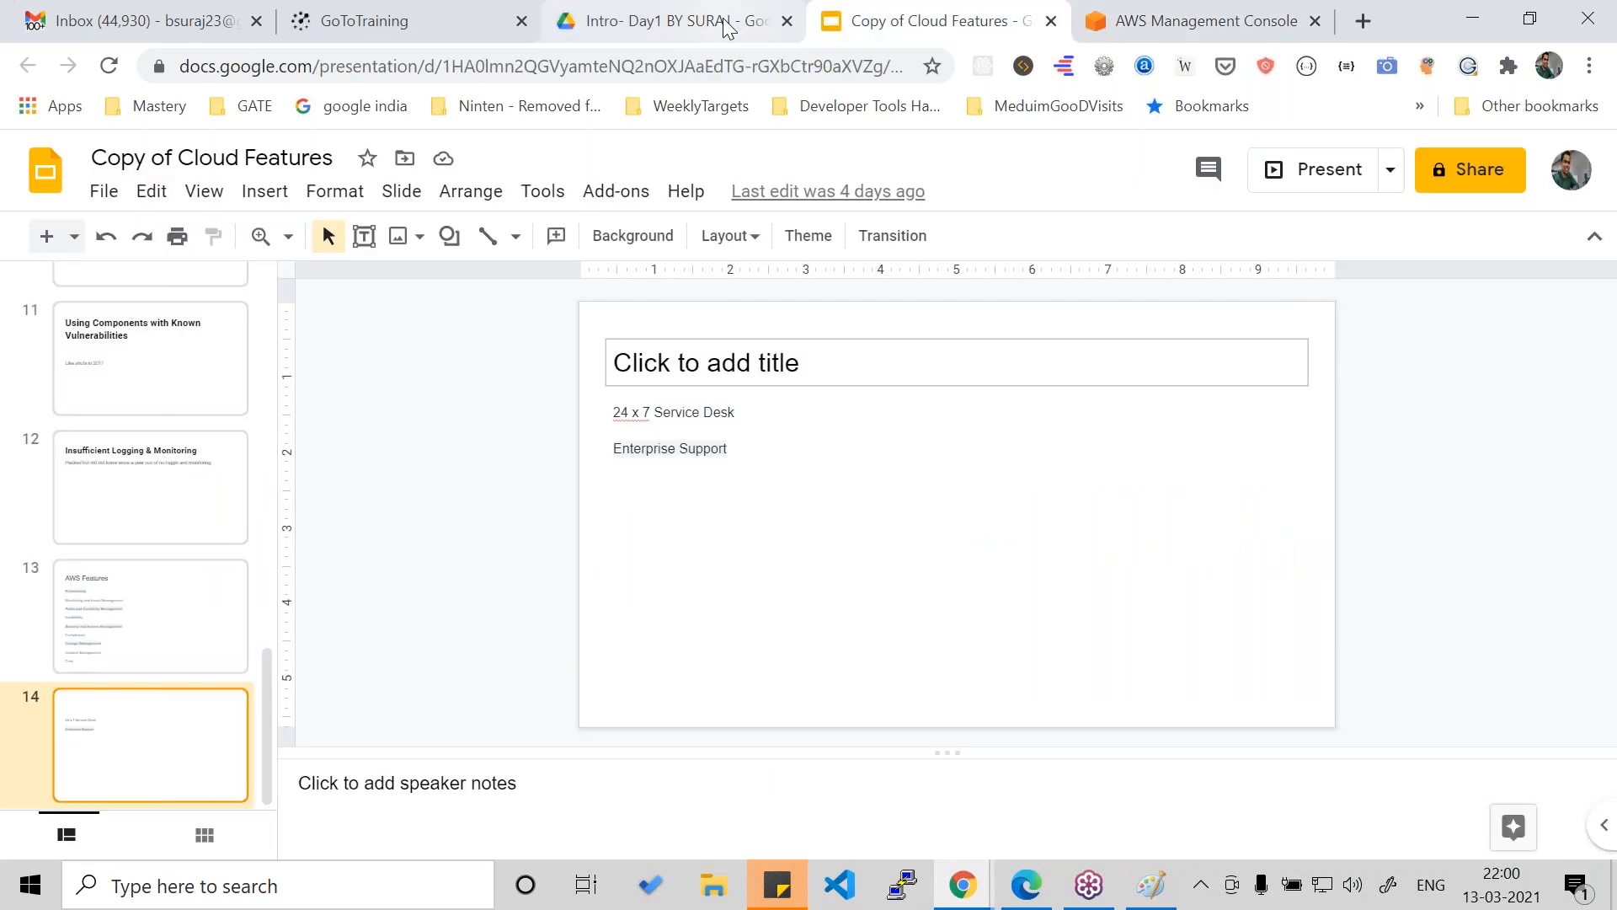
pyautogui.click(723, 21)
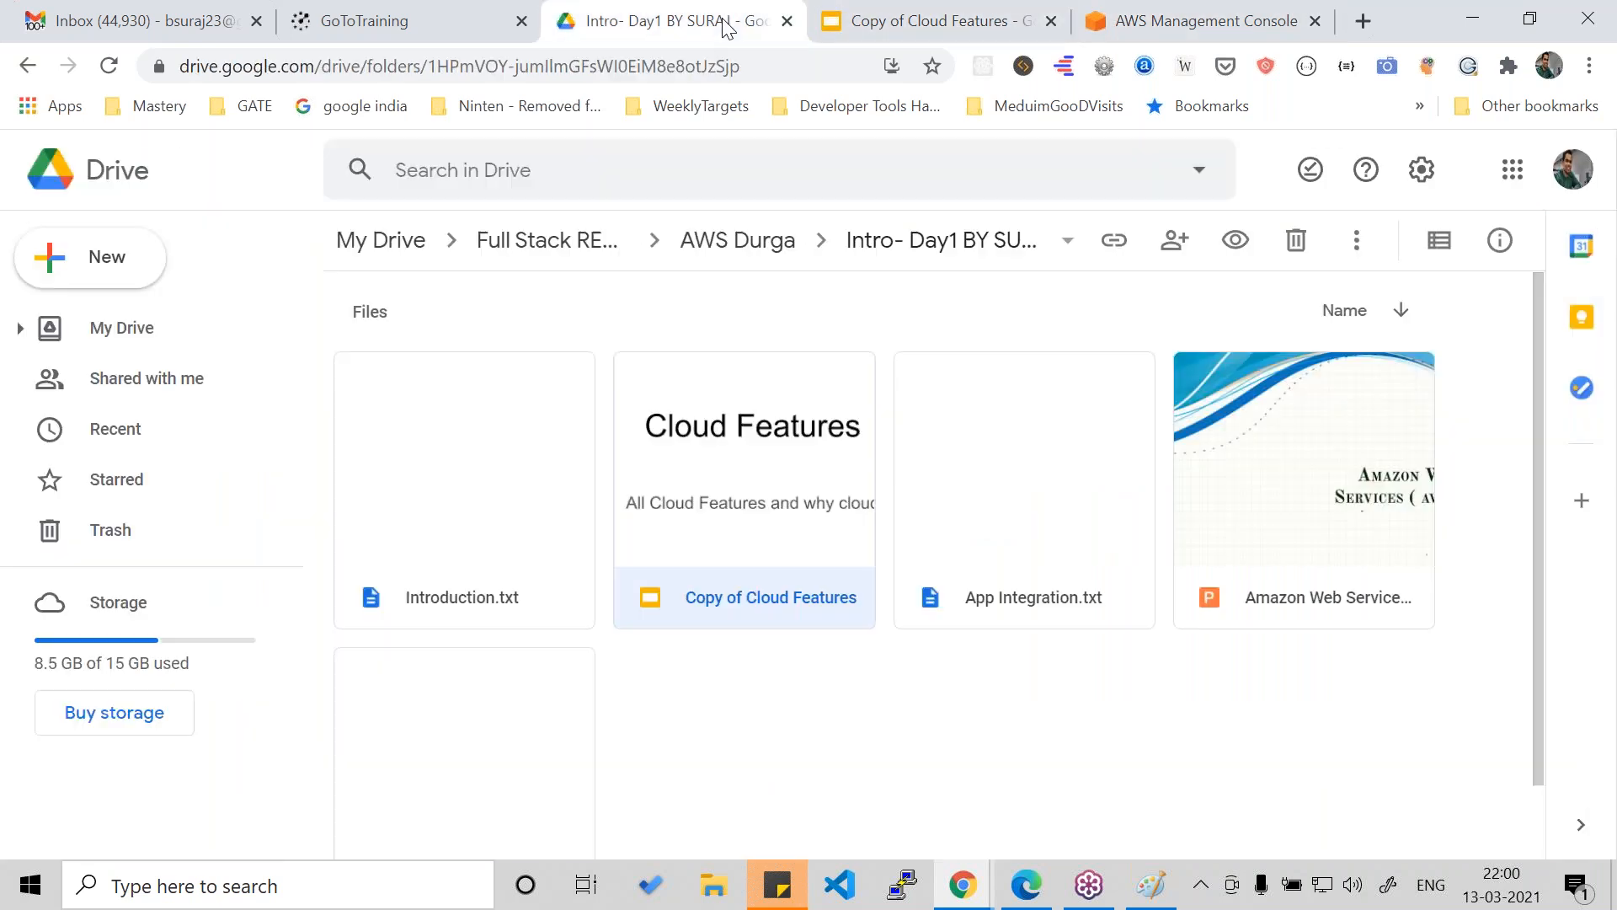
pyautogui.click(699, 243)
pyautogui.doubleClick(730, 487)
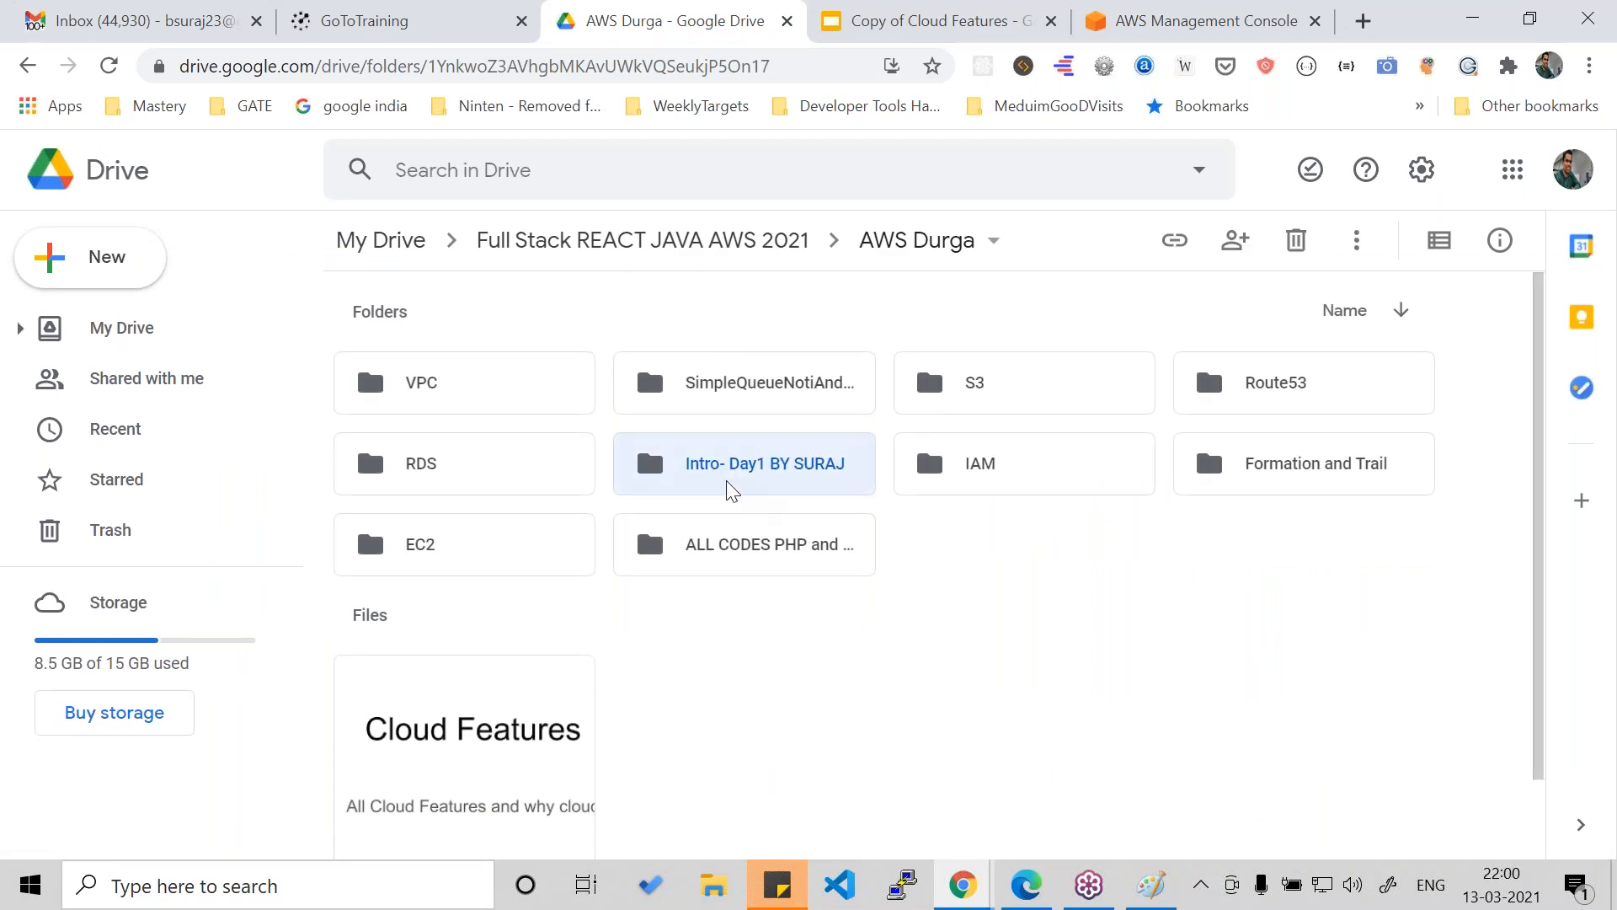
pyautogui.scroll(-2, 726, 481)
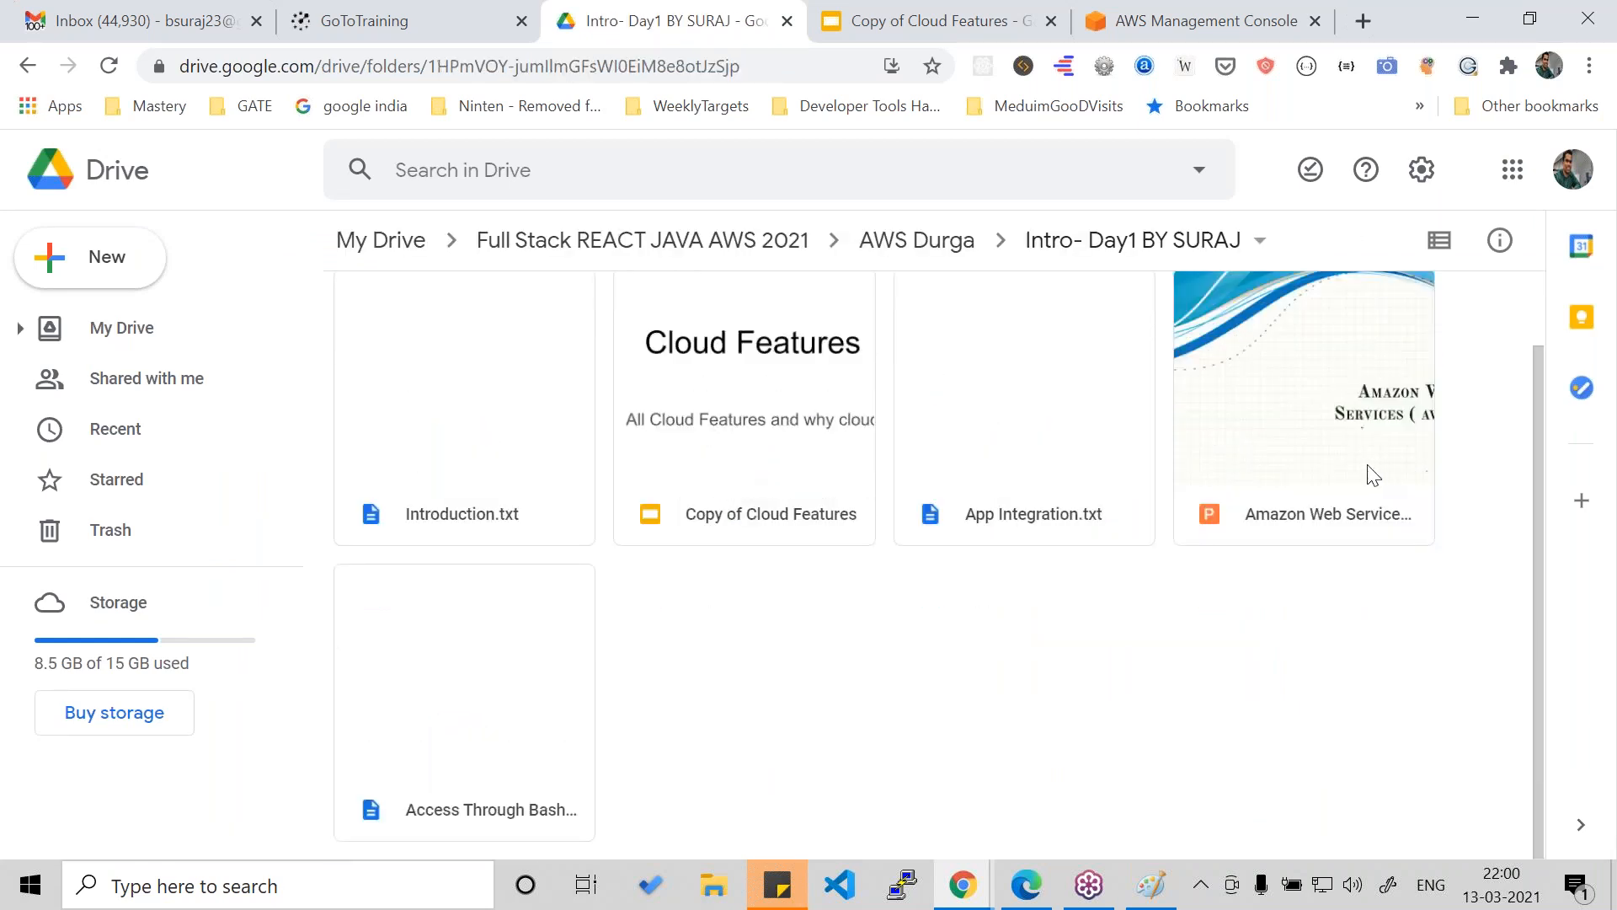
# - Preview Introduction.txt, then close the preview to return to the folder's files
pyautogui.doubleClick(463, 459)
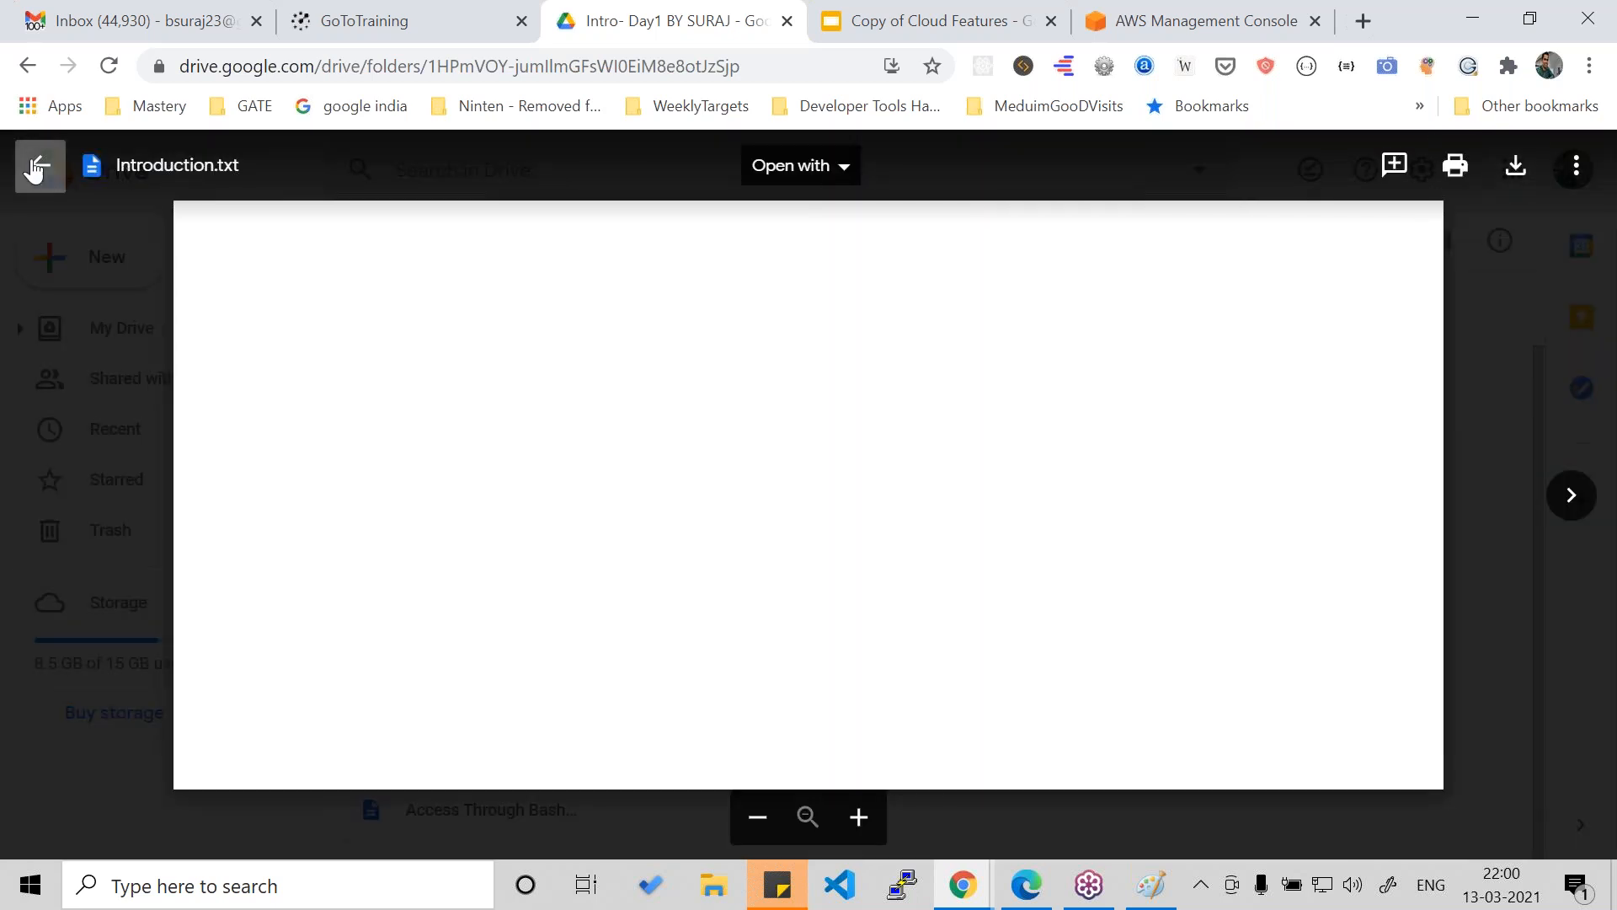
pyautogui.click(35, 169)
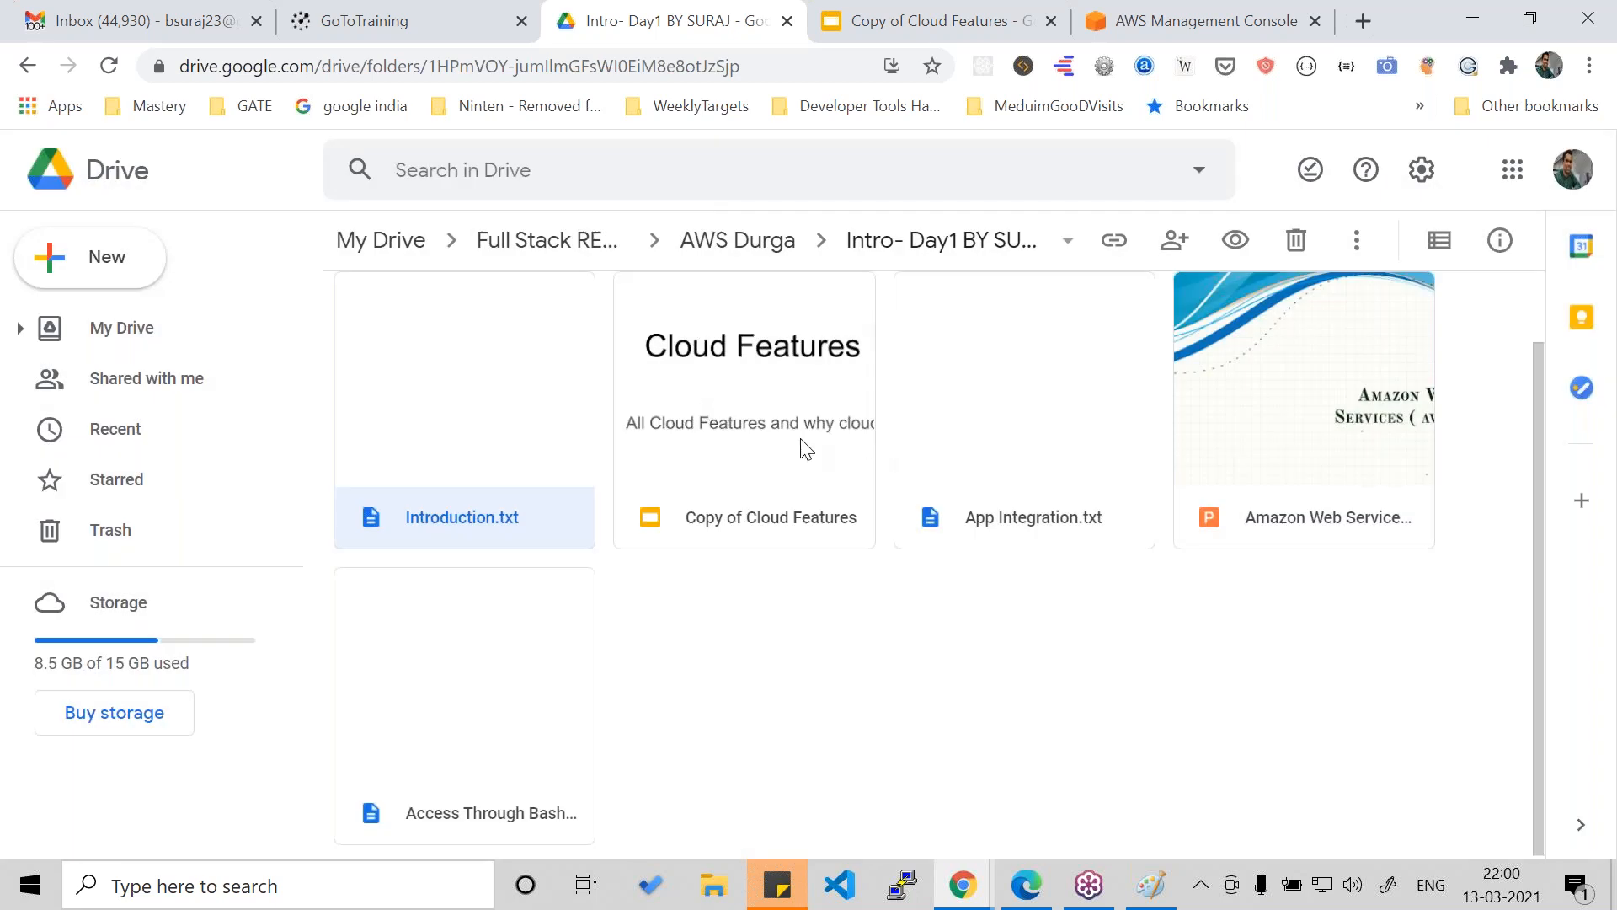
pyautogui.scroll(1, 846, 429)
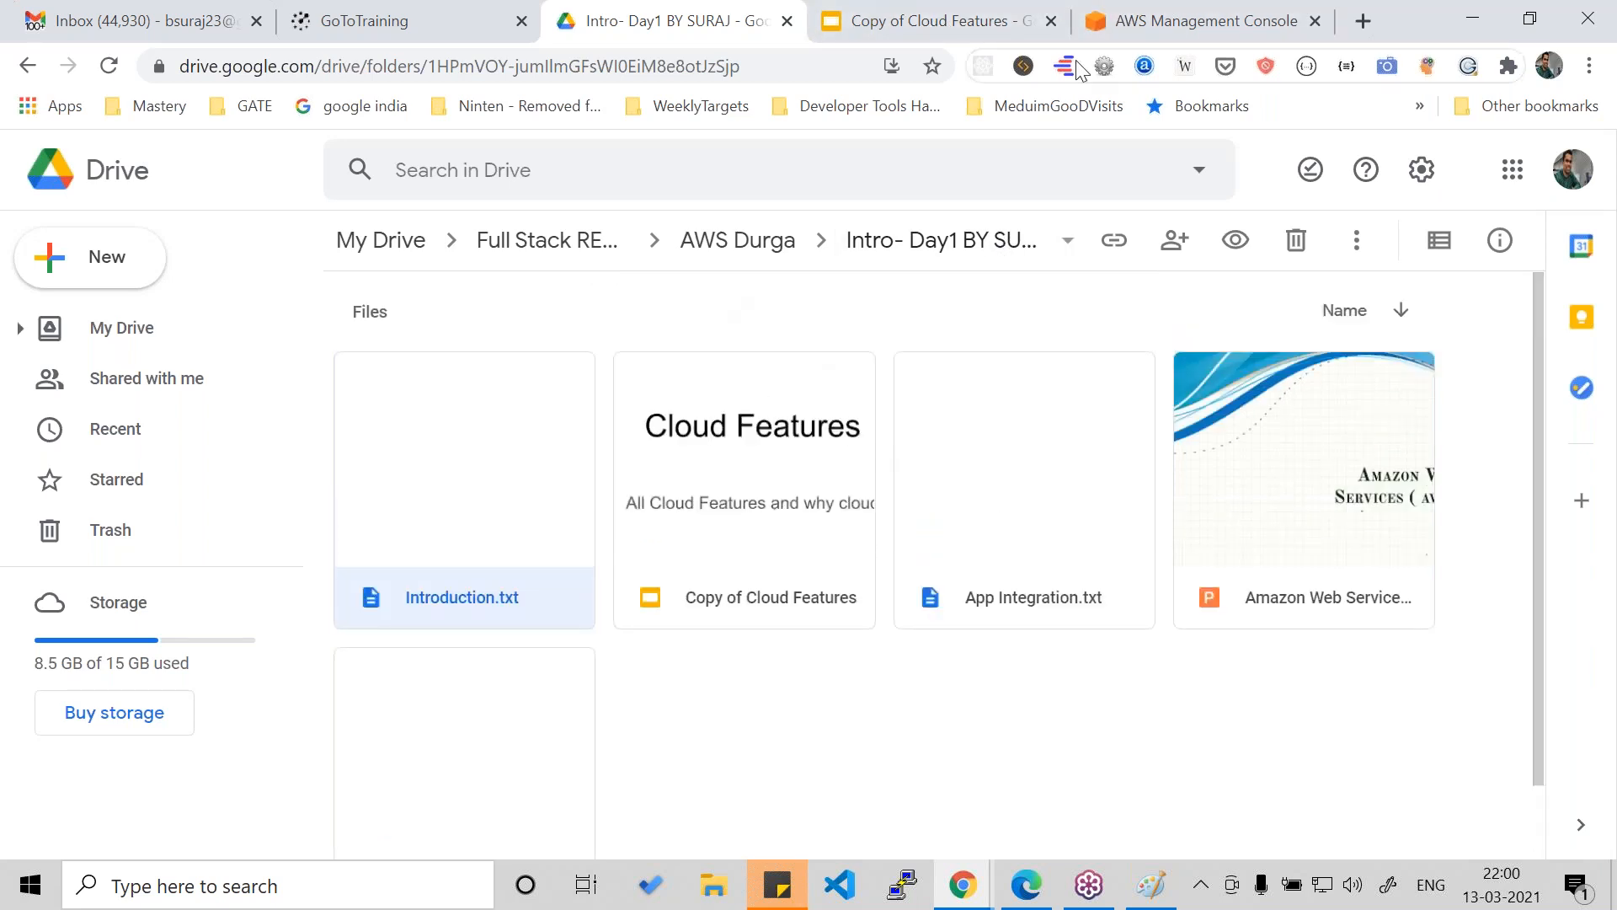
# - Return to the AWS Management Console and open the IAM service from the full list of services
pyautogui.click(927, 30)
pyautogui.hotkey('ctrl', 'Tab')
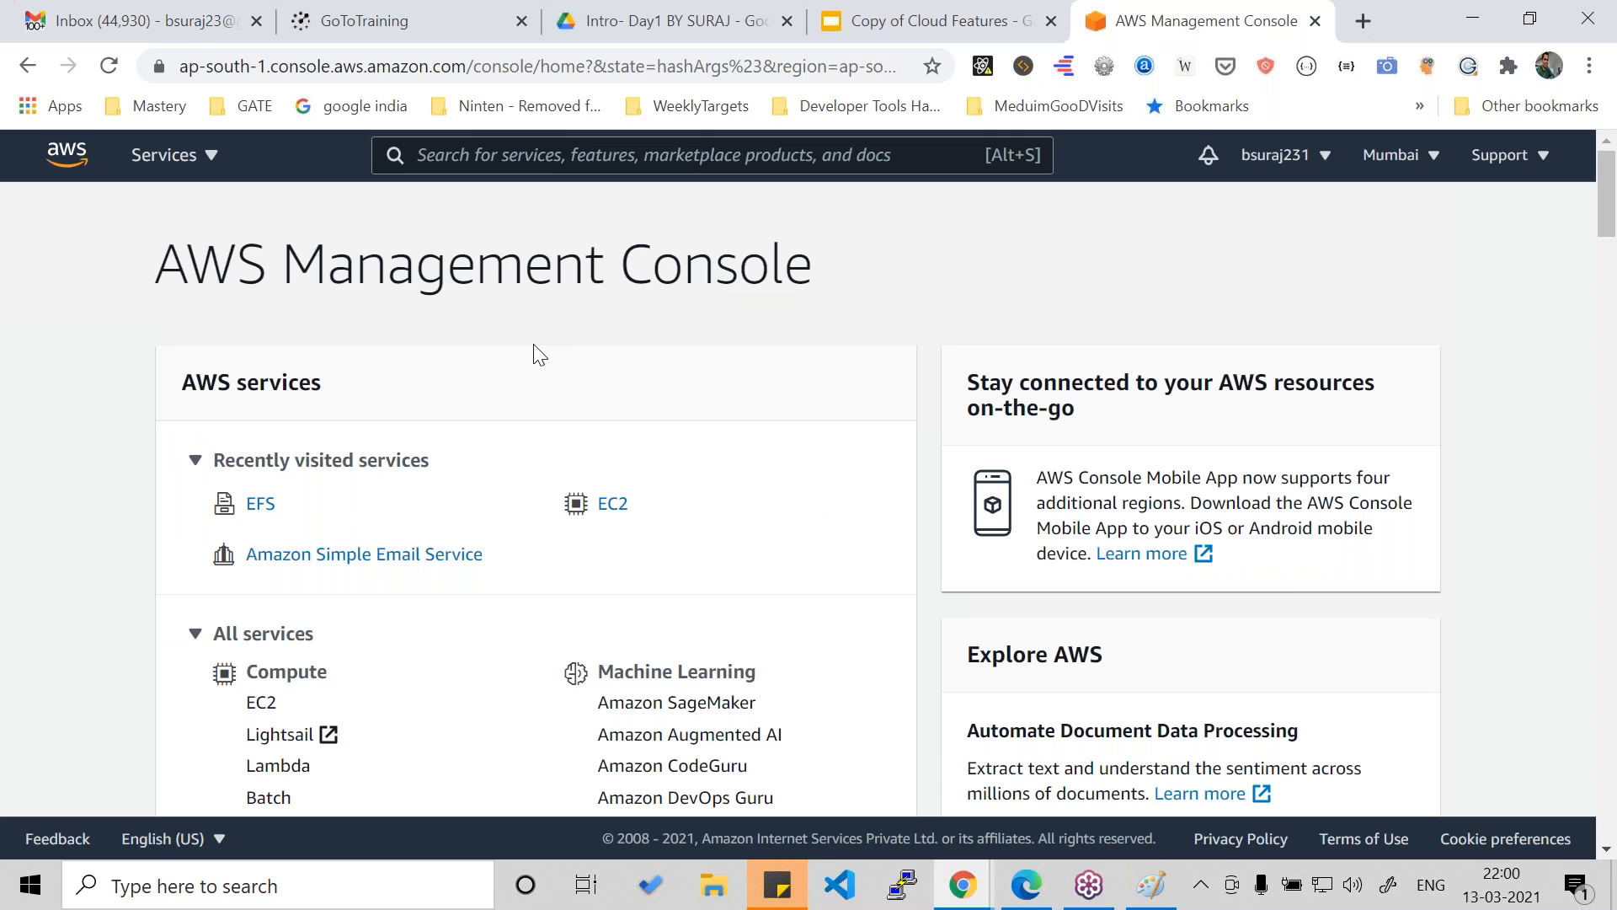
pyautogui.scroll(-2, 534, 354)
pyautogui.scroll(2, 534, 353)
pyautogui.click(180, 160)
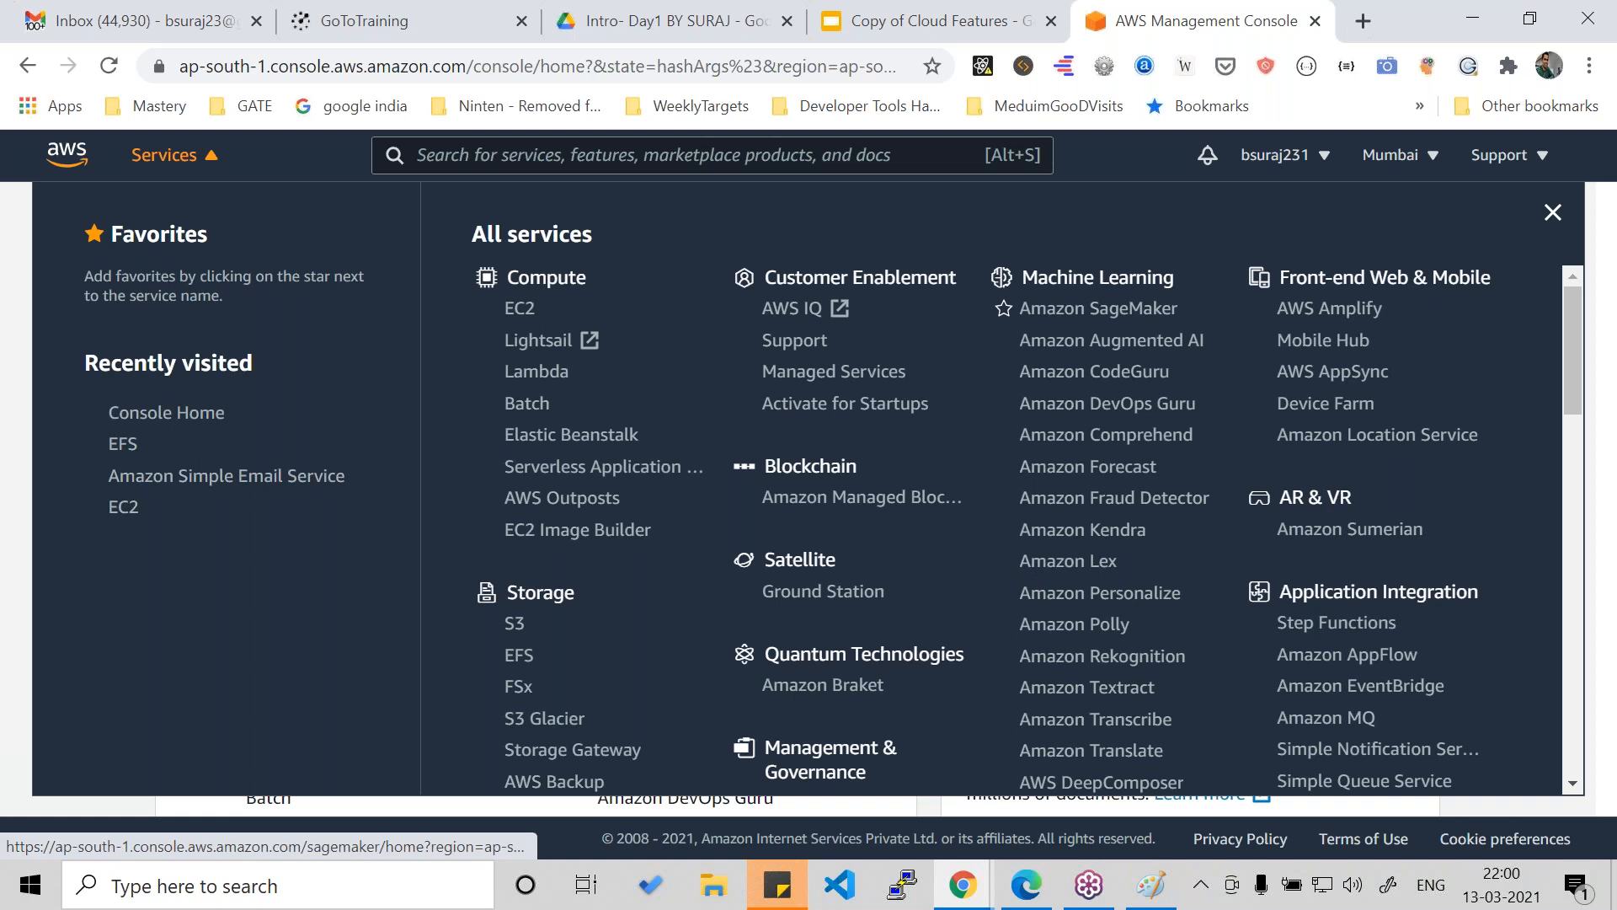
pyautogui.scroll(-10, 977, 559)
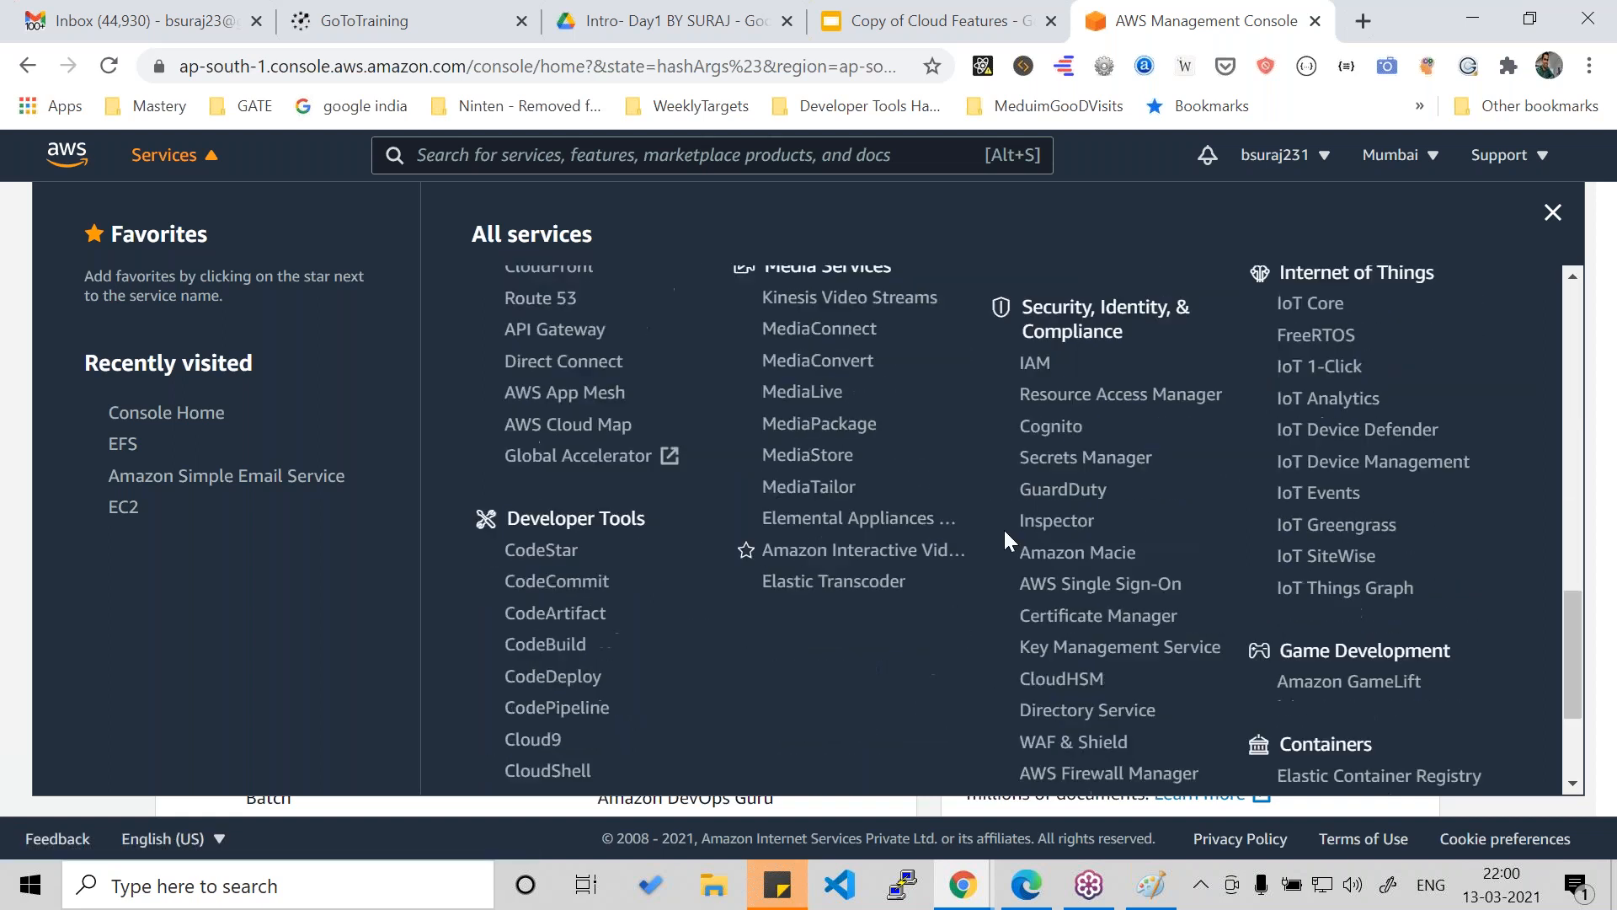
pyautogui.click(1036, 365)
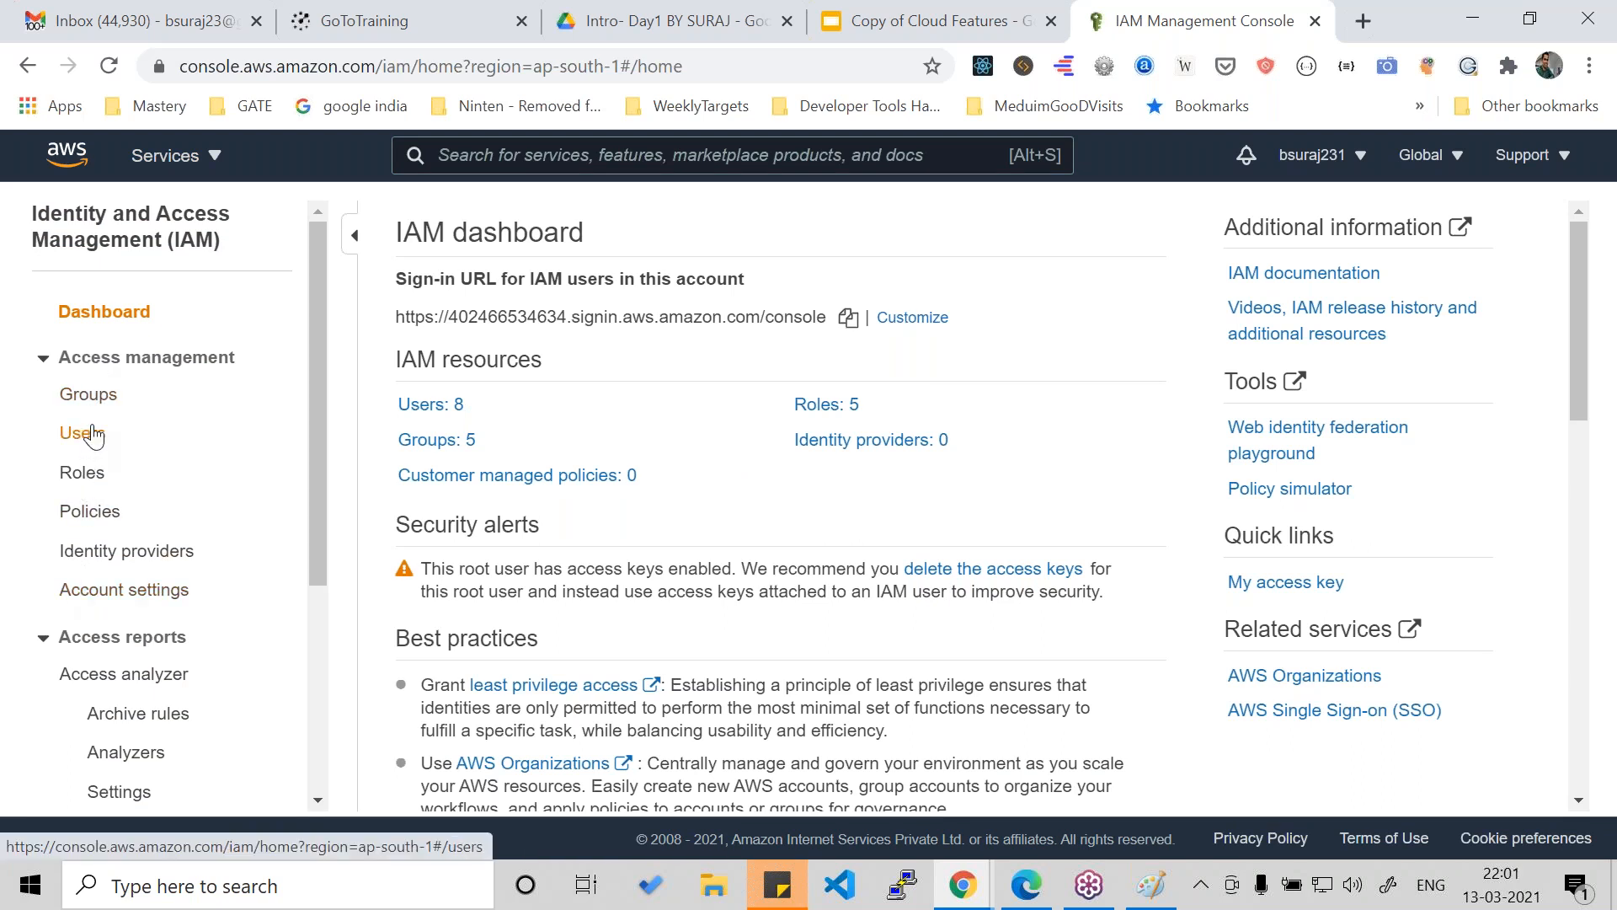
# - Open the list of IAM users and review the existing users and their groups
pyautogui.click(91, 433)
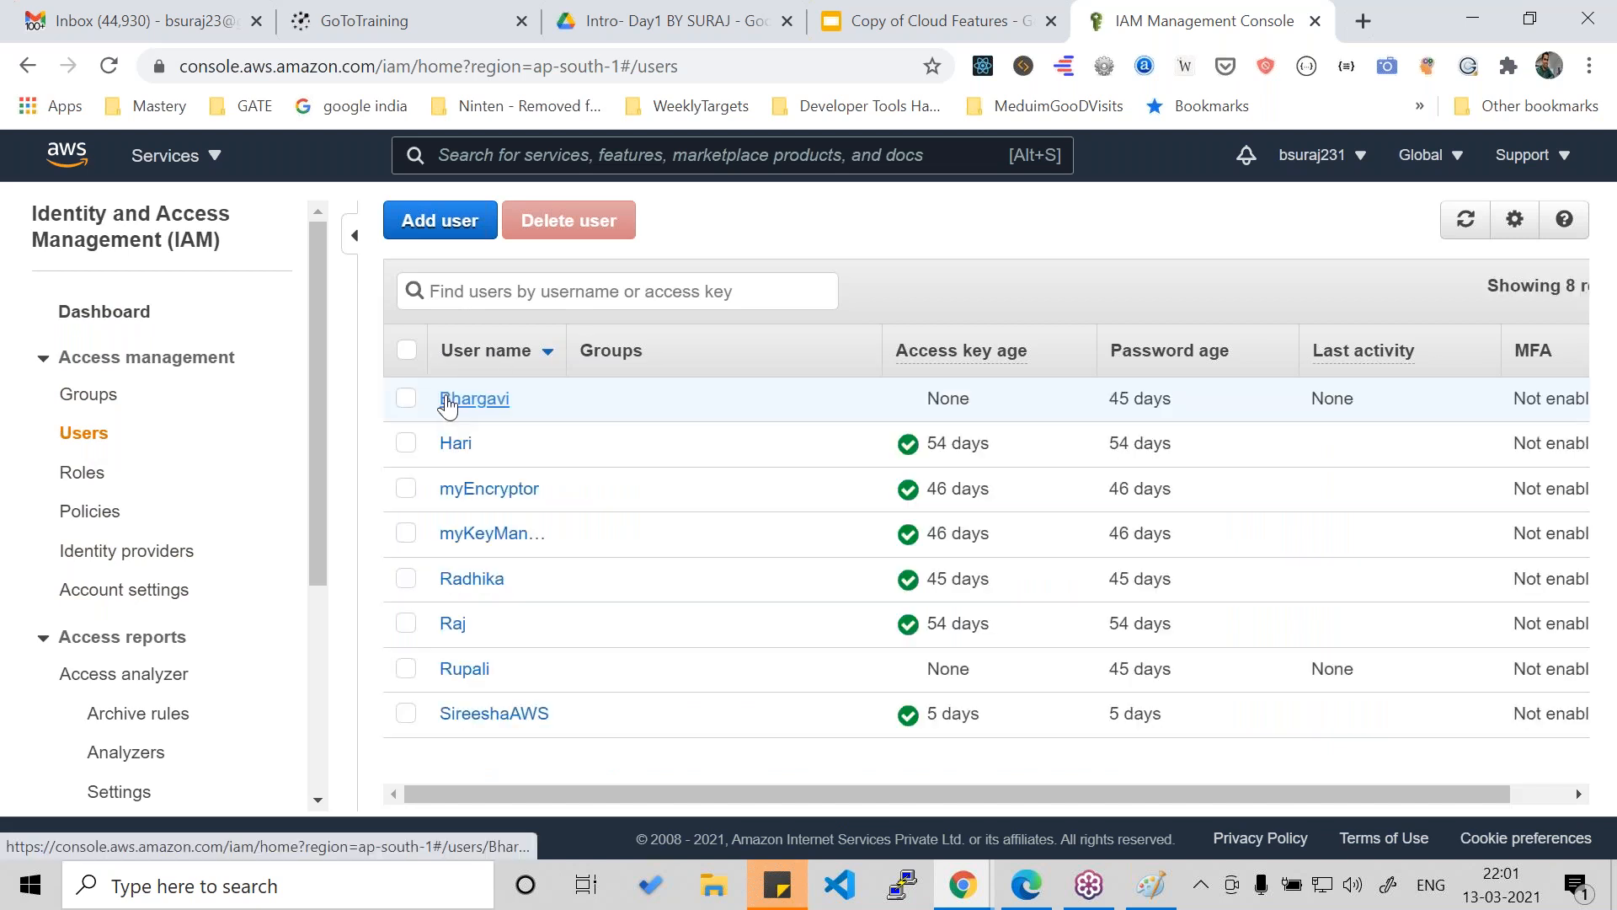
pyautogui.scroll(-2, 502, 649)
pyautogui.scroll(2, 503, 649)
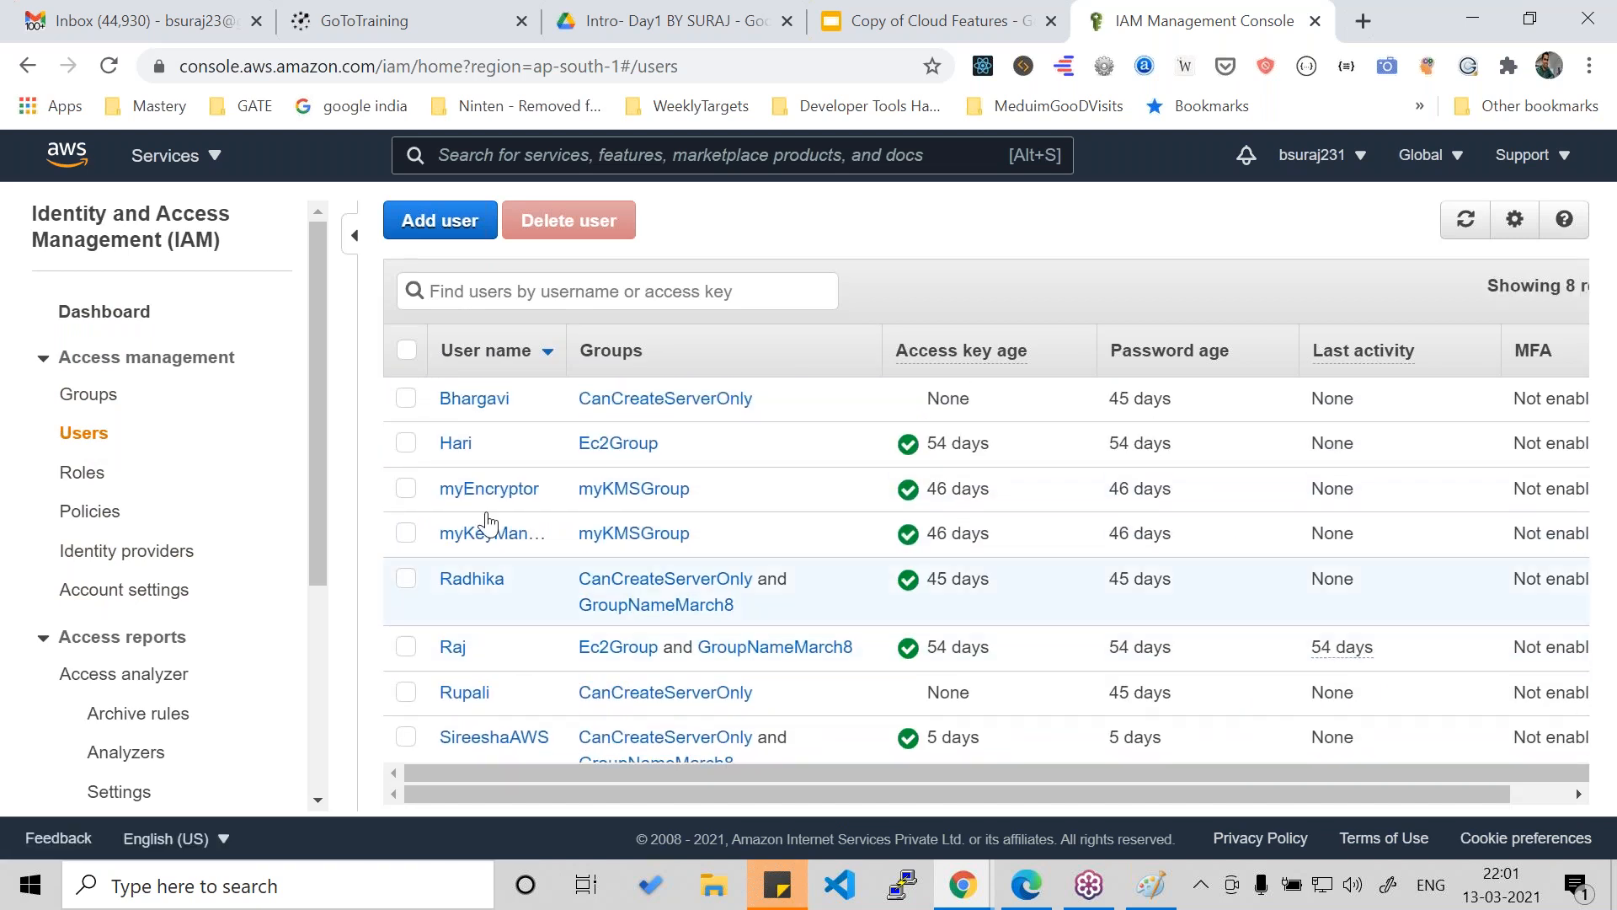
# - Start adding IAM users and enter the first names of two people as separate user names
pyautogui.click(438, 221)
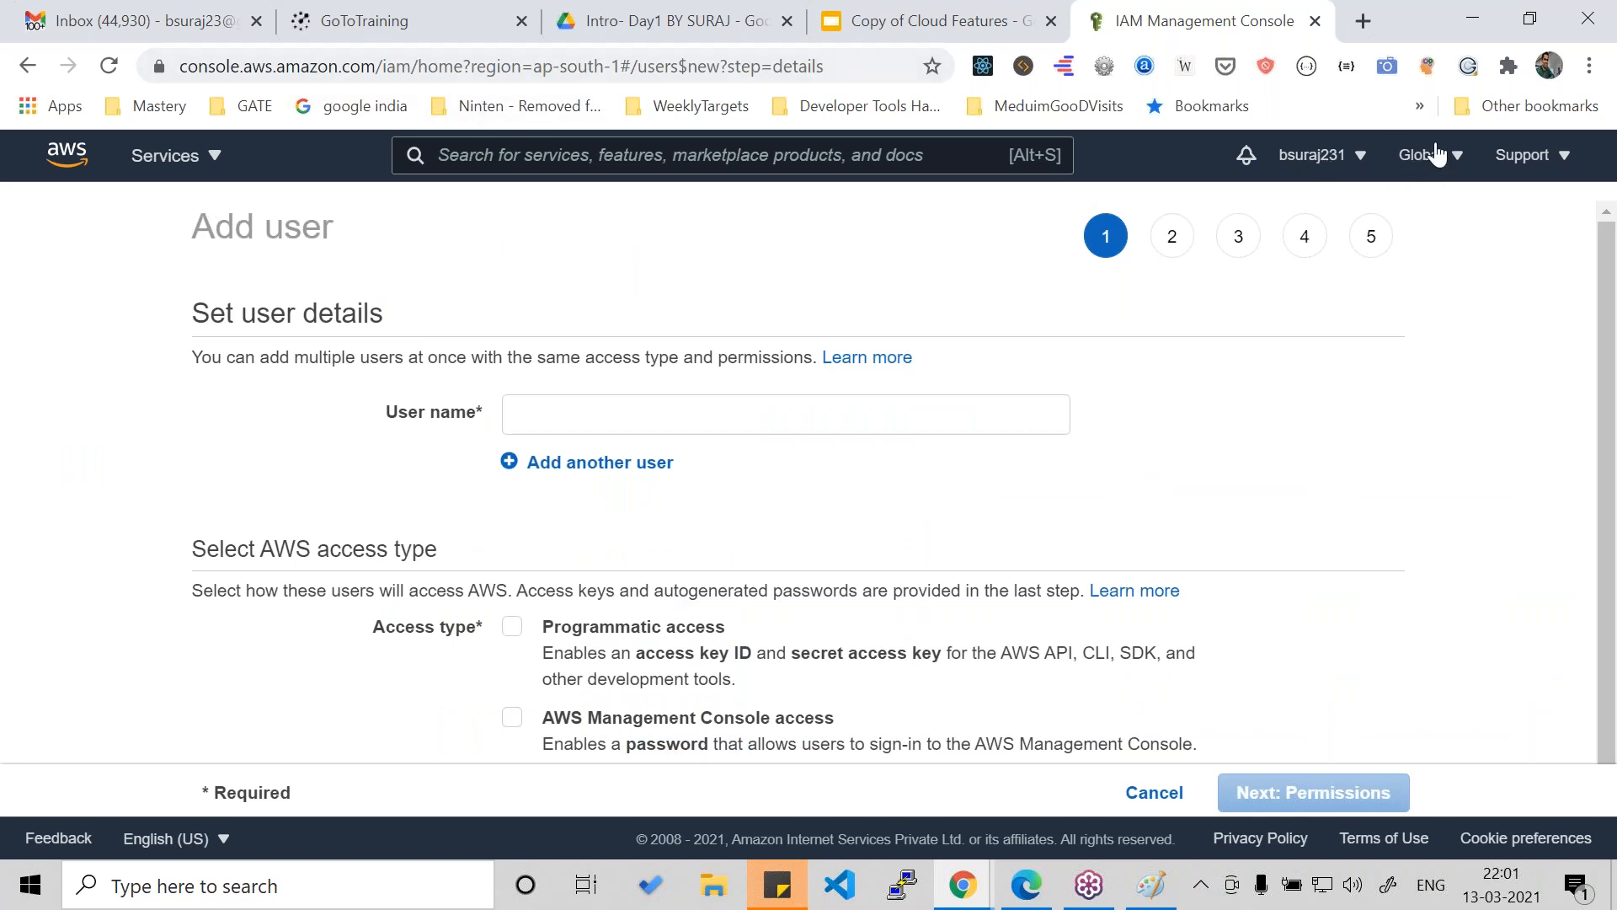
pyautogui.click(587, 410)
pyautogui.write('G')
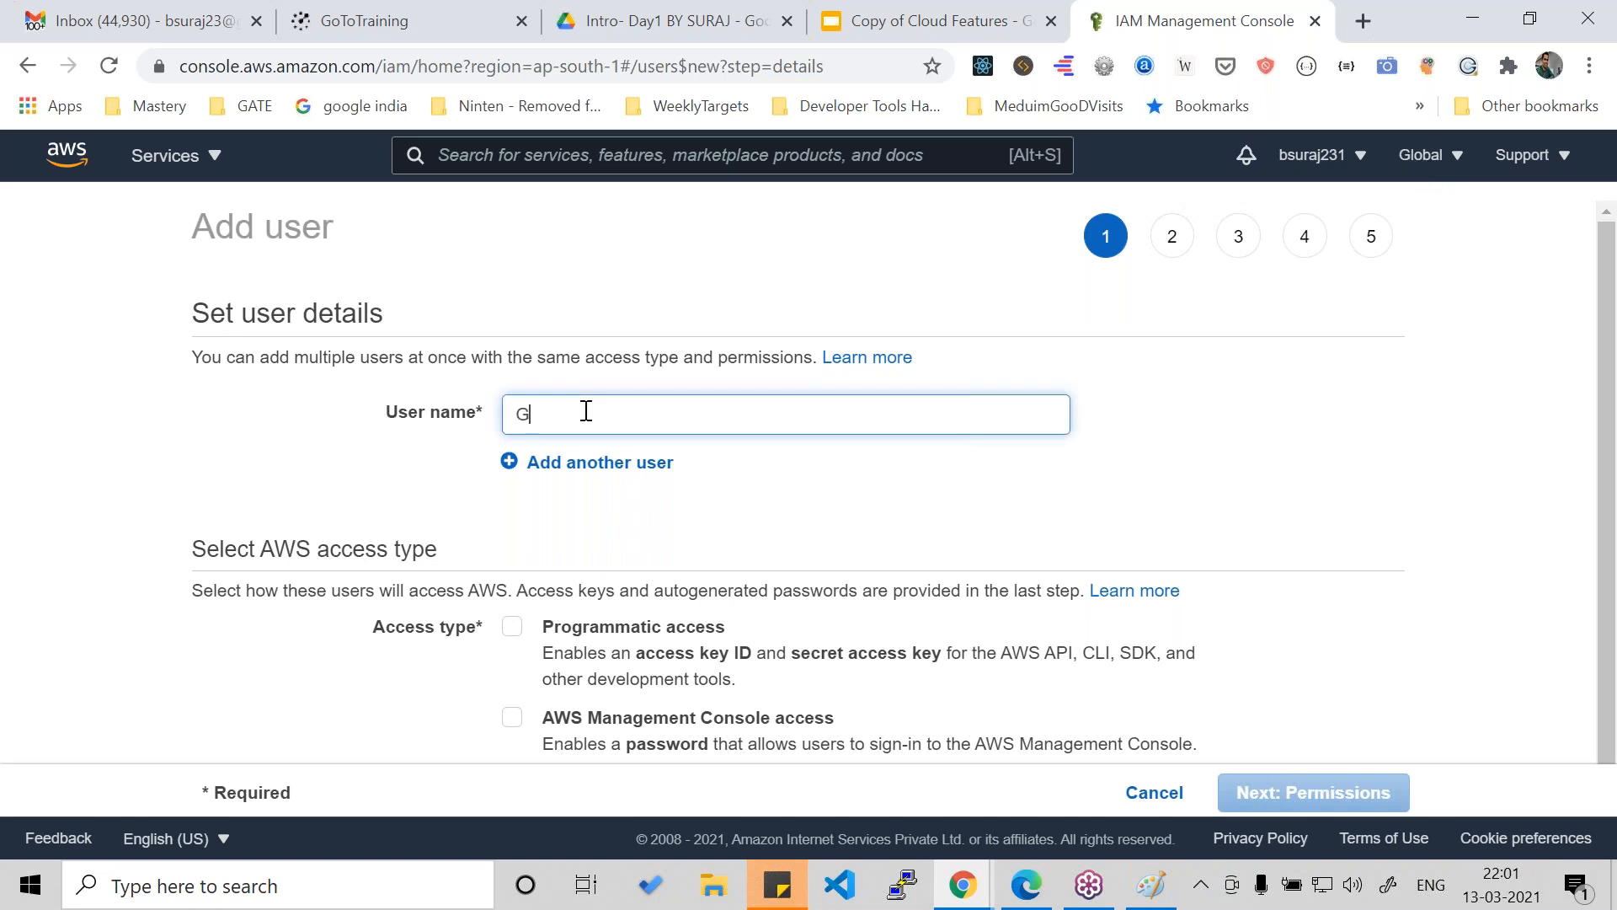
pyautogui.write('aurav')
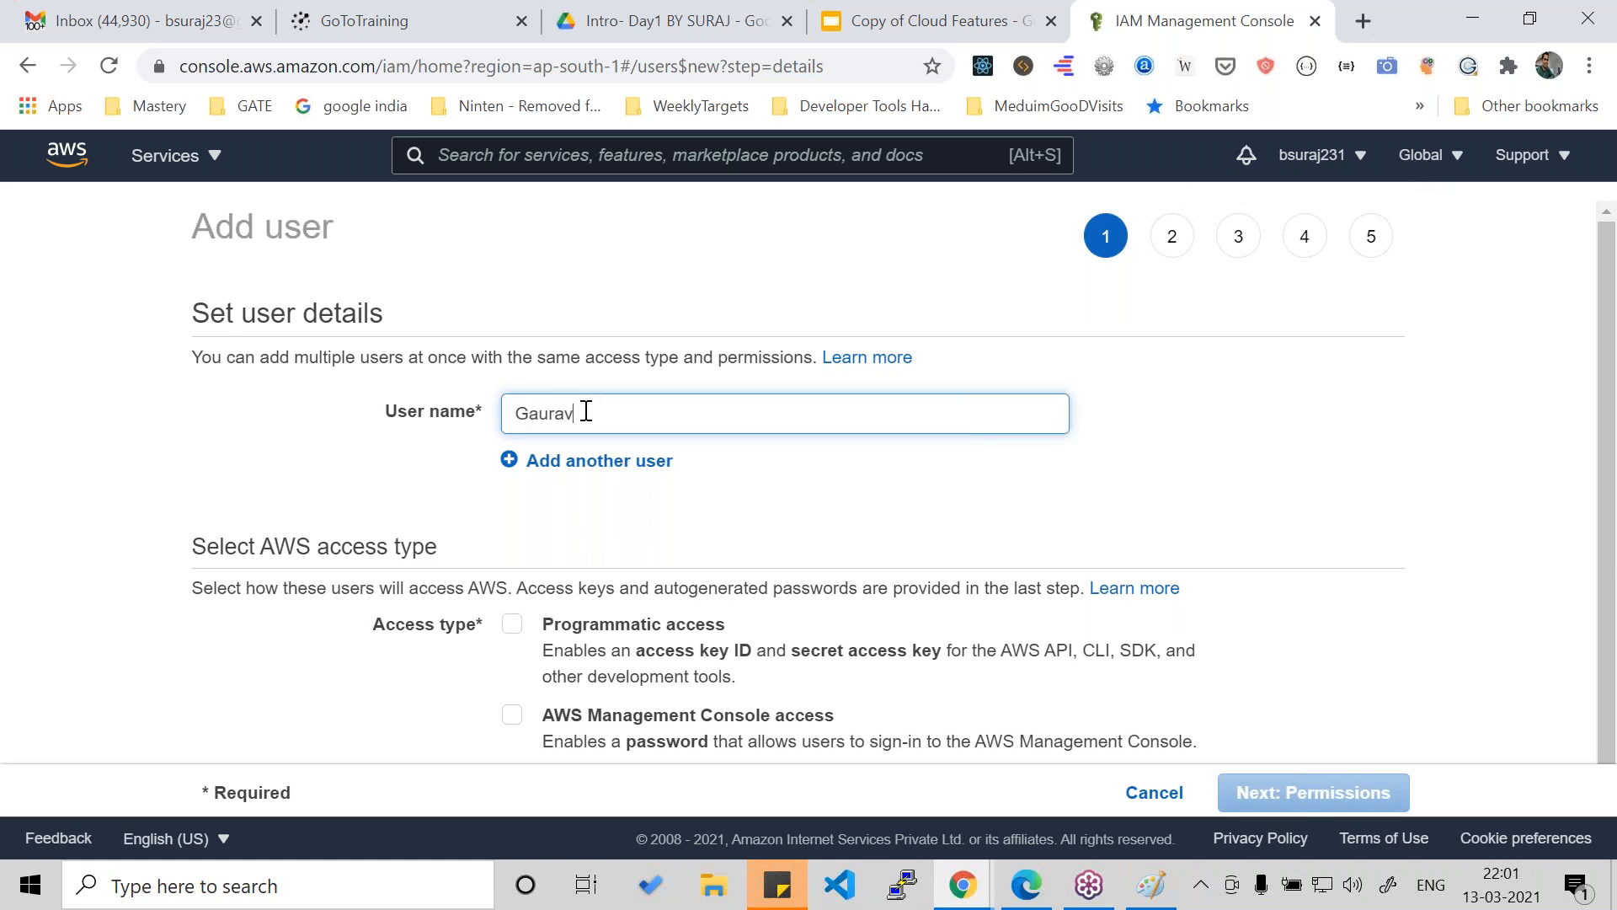
pyautogui.click(634, 508)
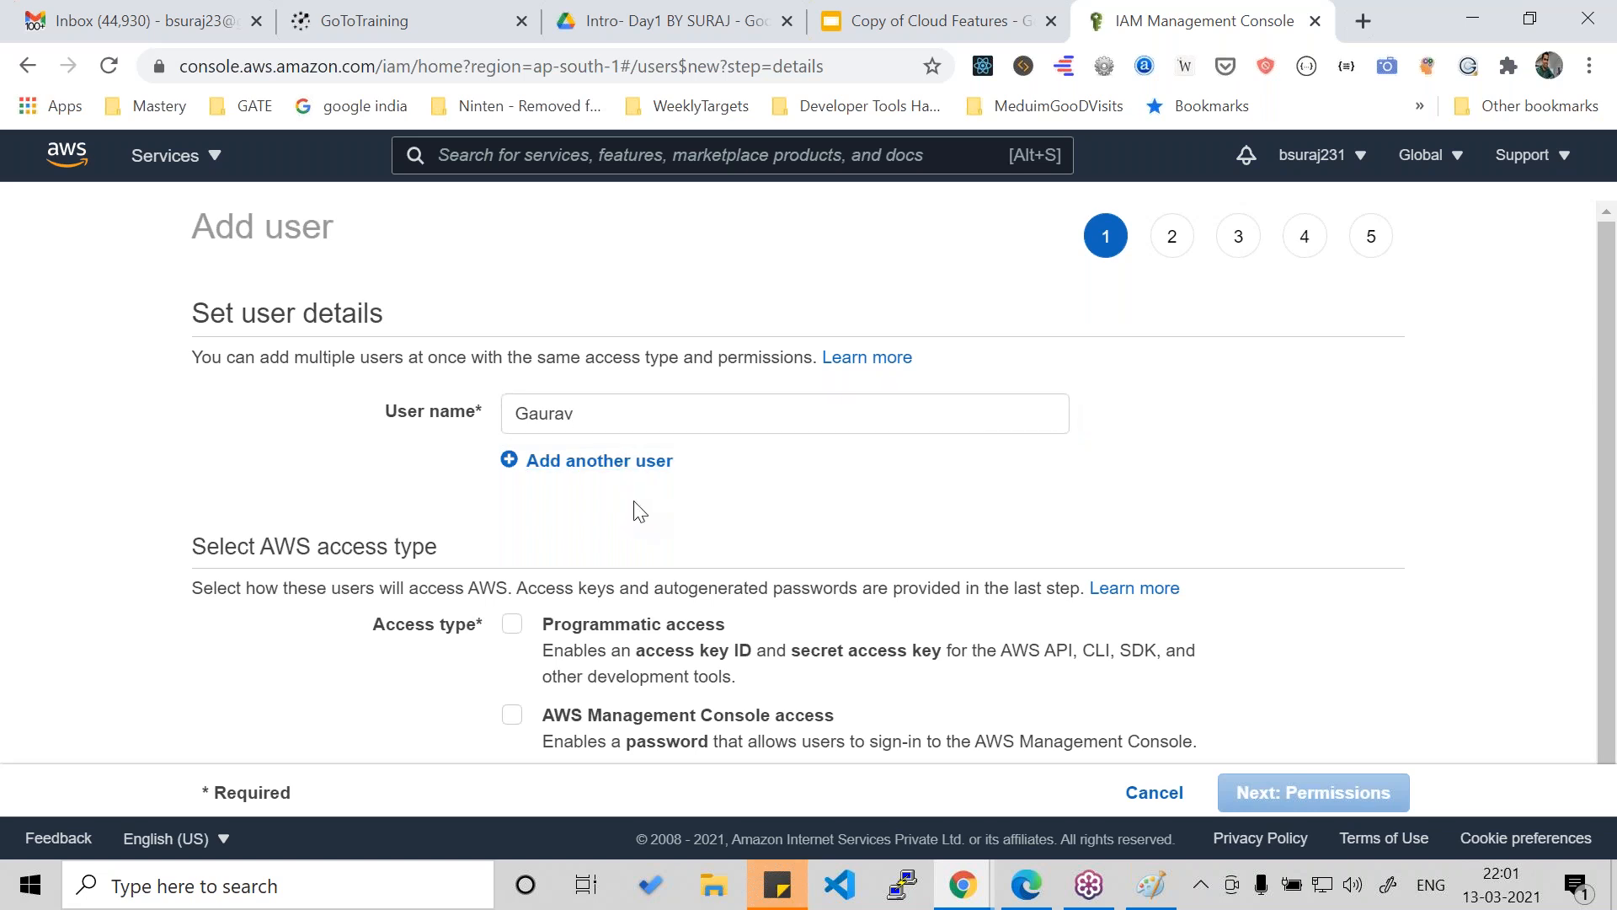
pyautogui.click(623, 463)
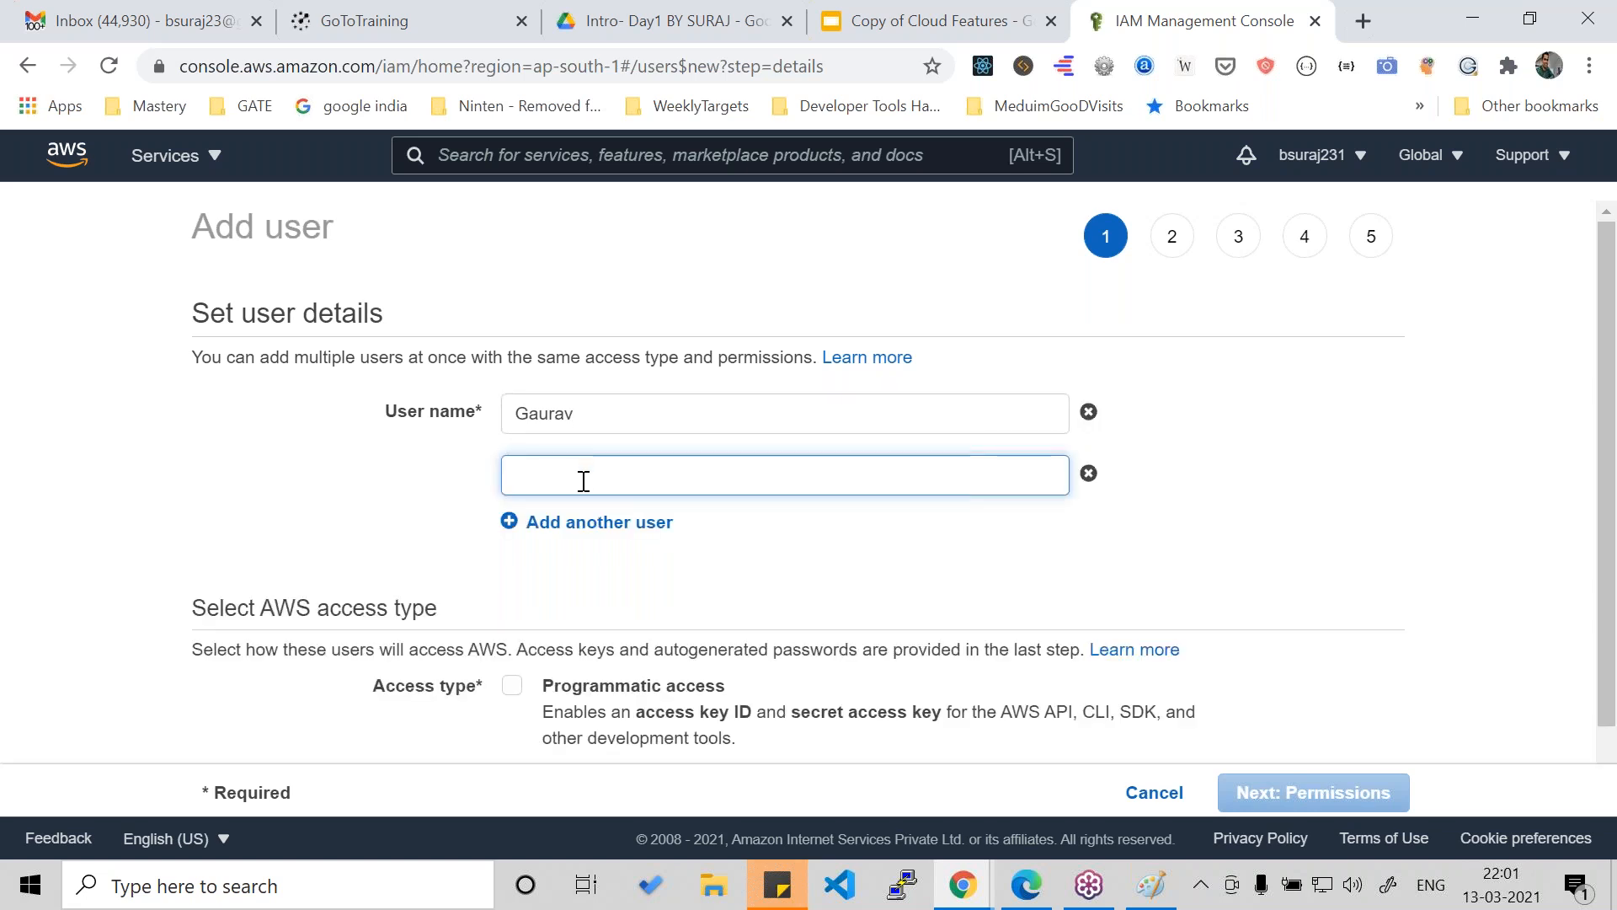
pyautogui.write('Vijay')
pyautogui.click(410, 492)
# - Enable AWS Management Console access for both new users and proceed to the permissions stage
pyautogui.scroll(-1, 410, 497)
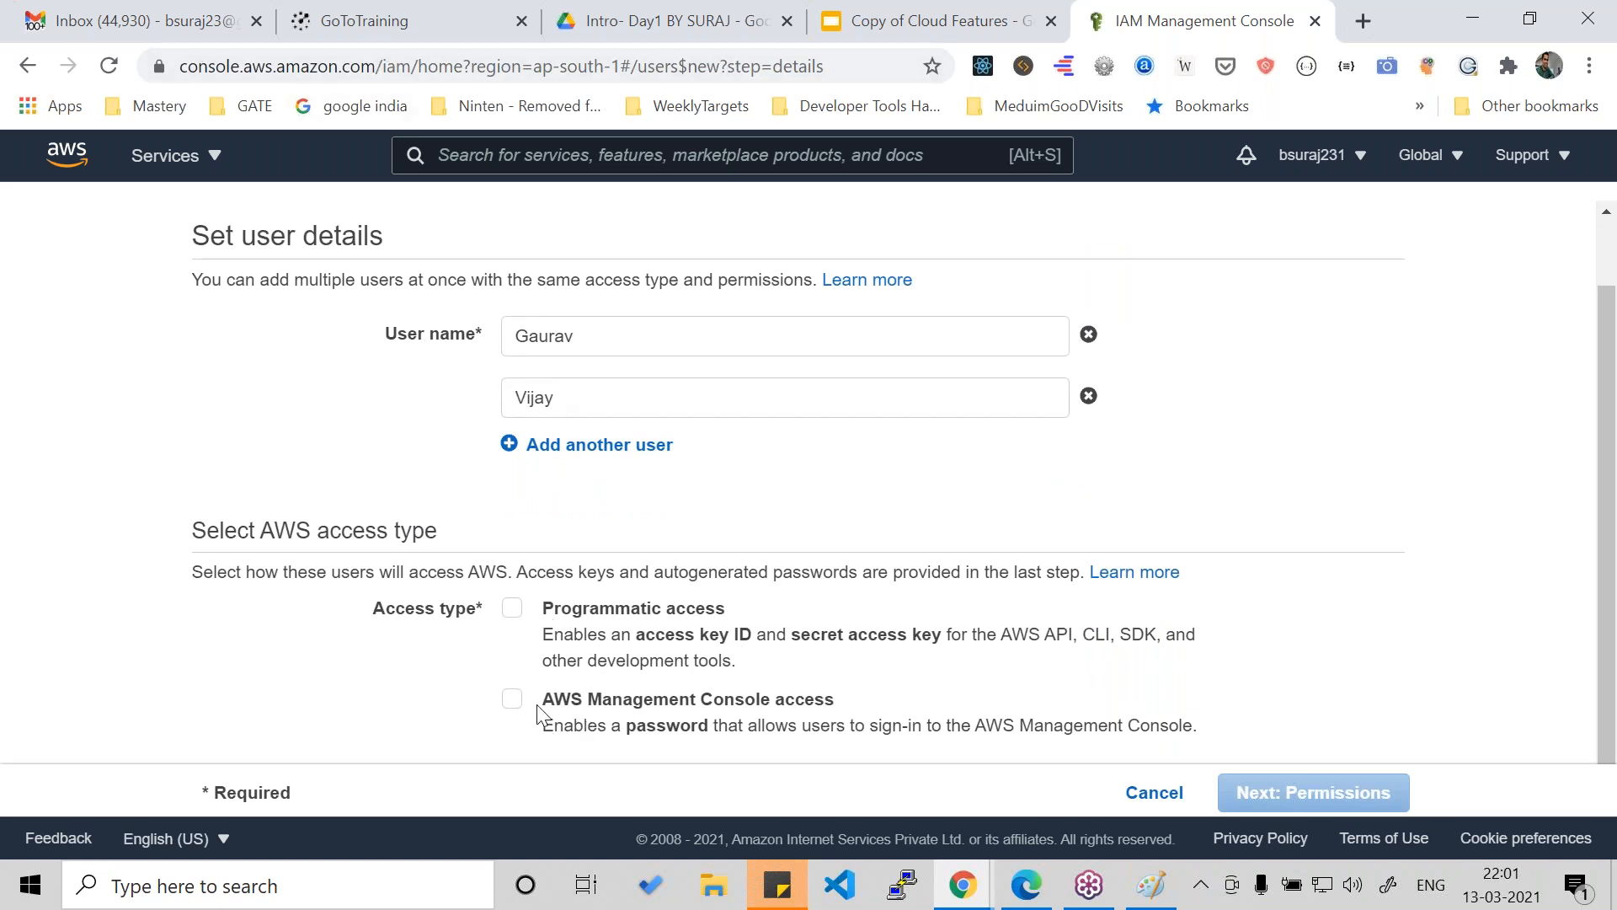
pyautogui.click(514, 701)
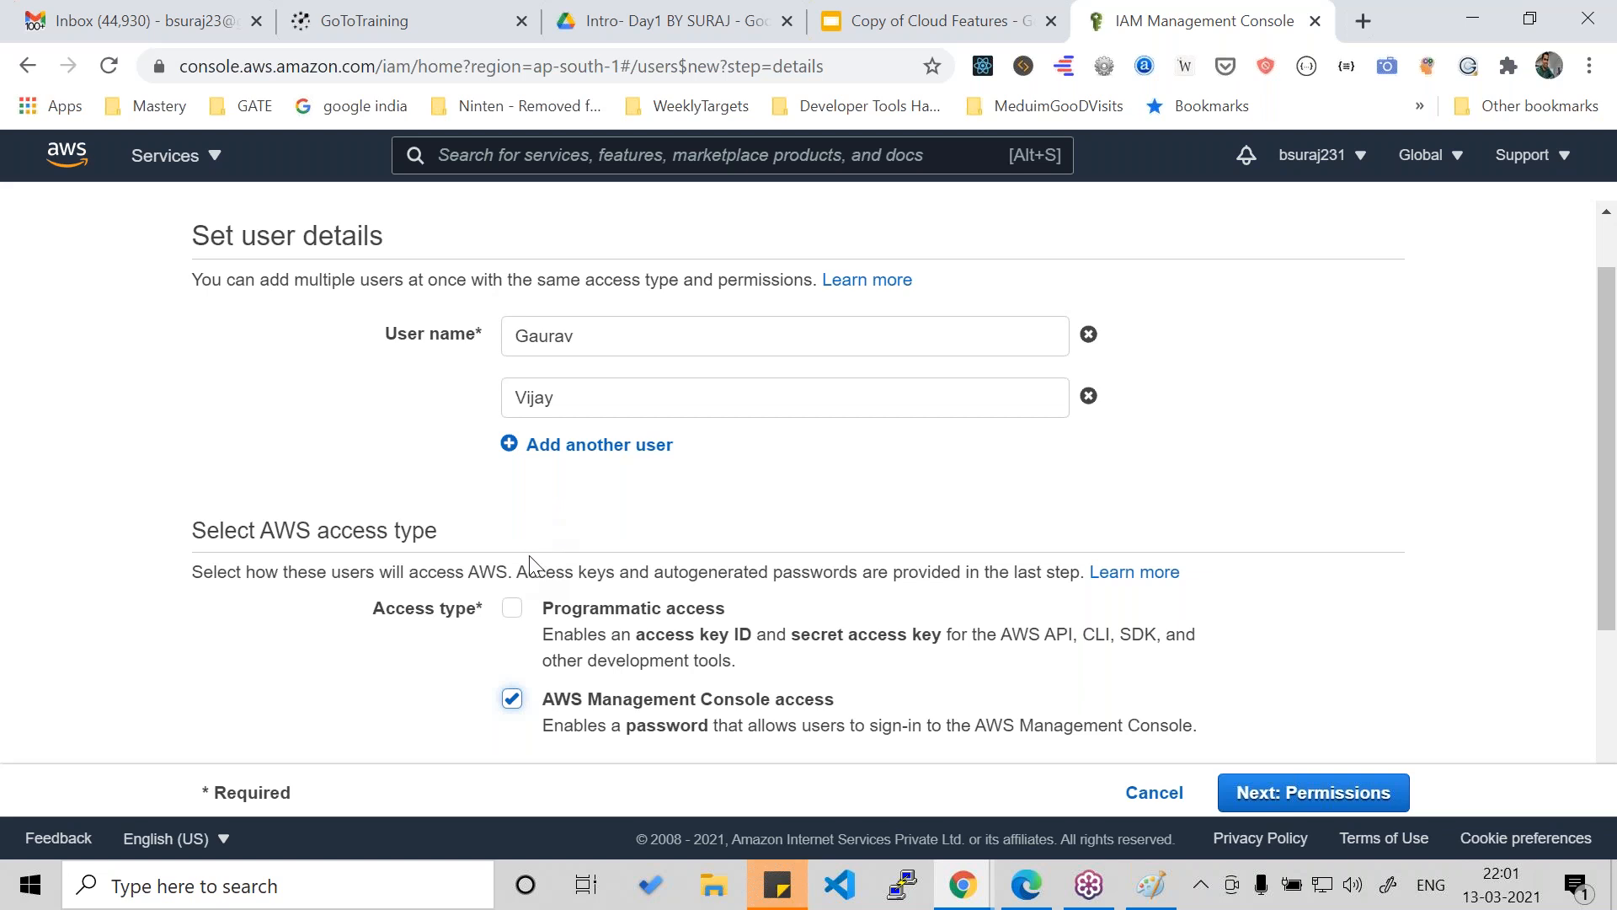
pyautogui.click(689, 609)
pyautogui.click(1287, 806)
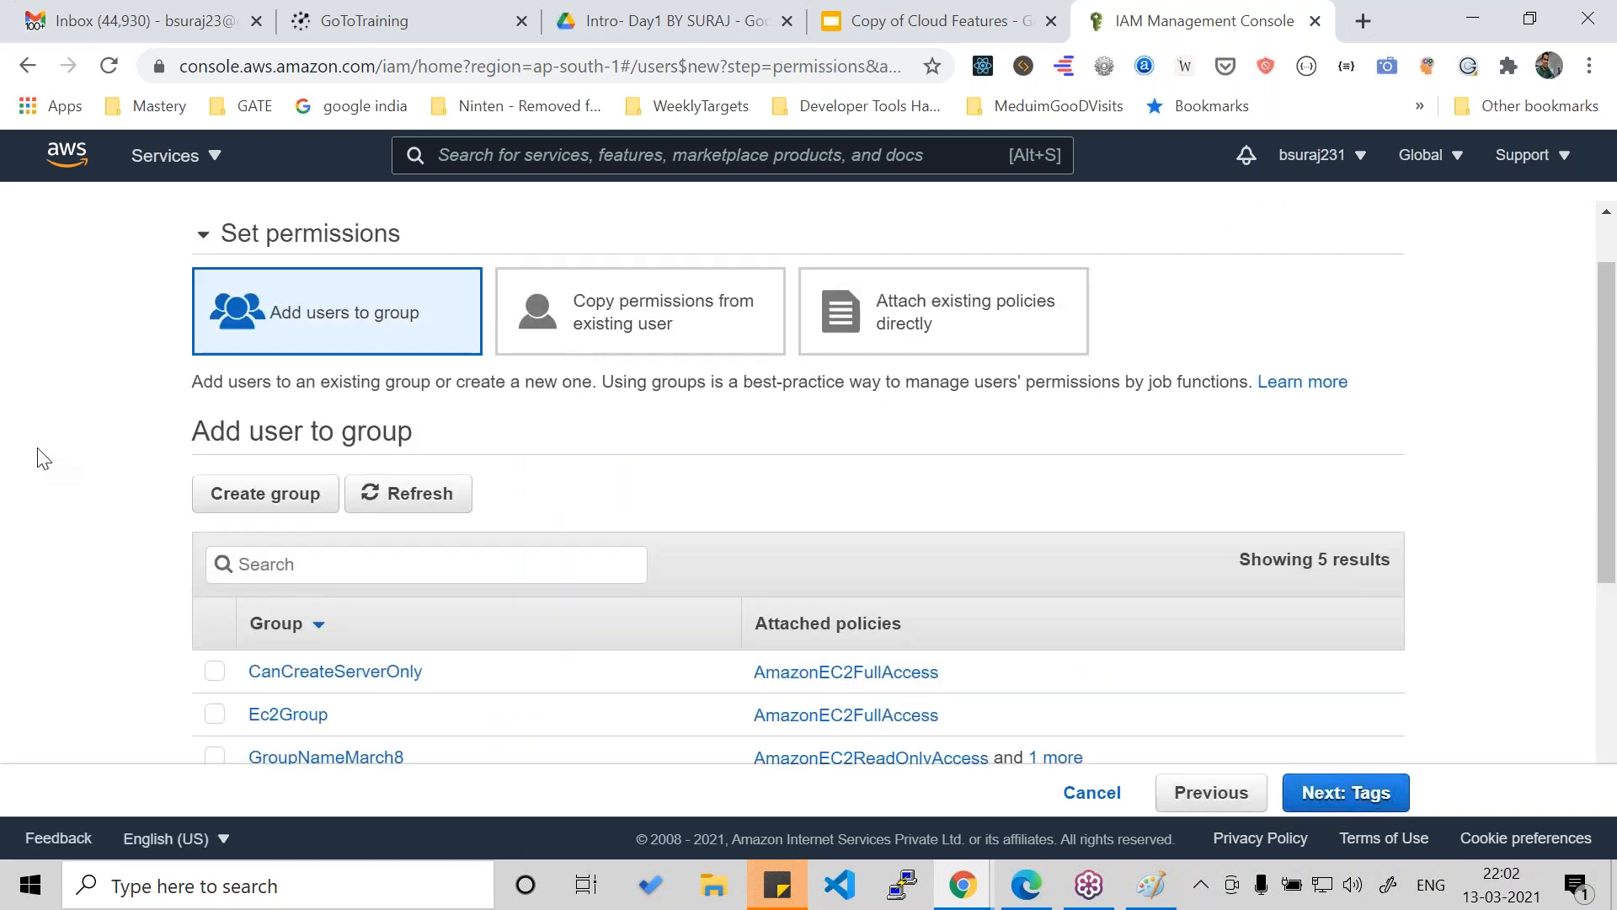
# - Switch to Paint and discard the existing untitled drawing without saving to get a blank canvas
pyautogui.click(1151, 885)
pyautogui.hotkey('alt', 'F4')
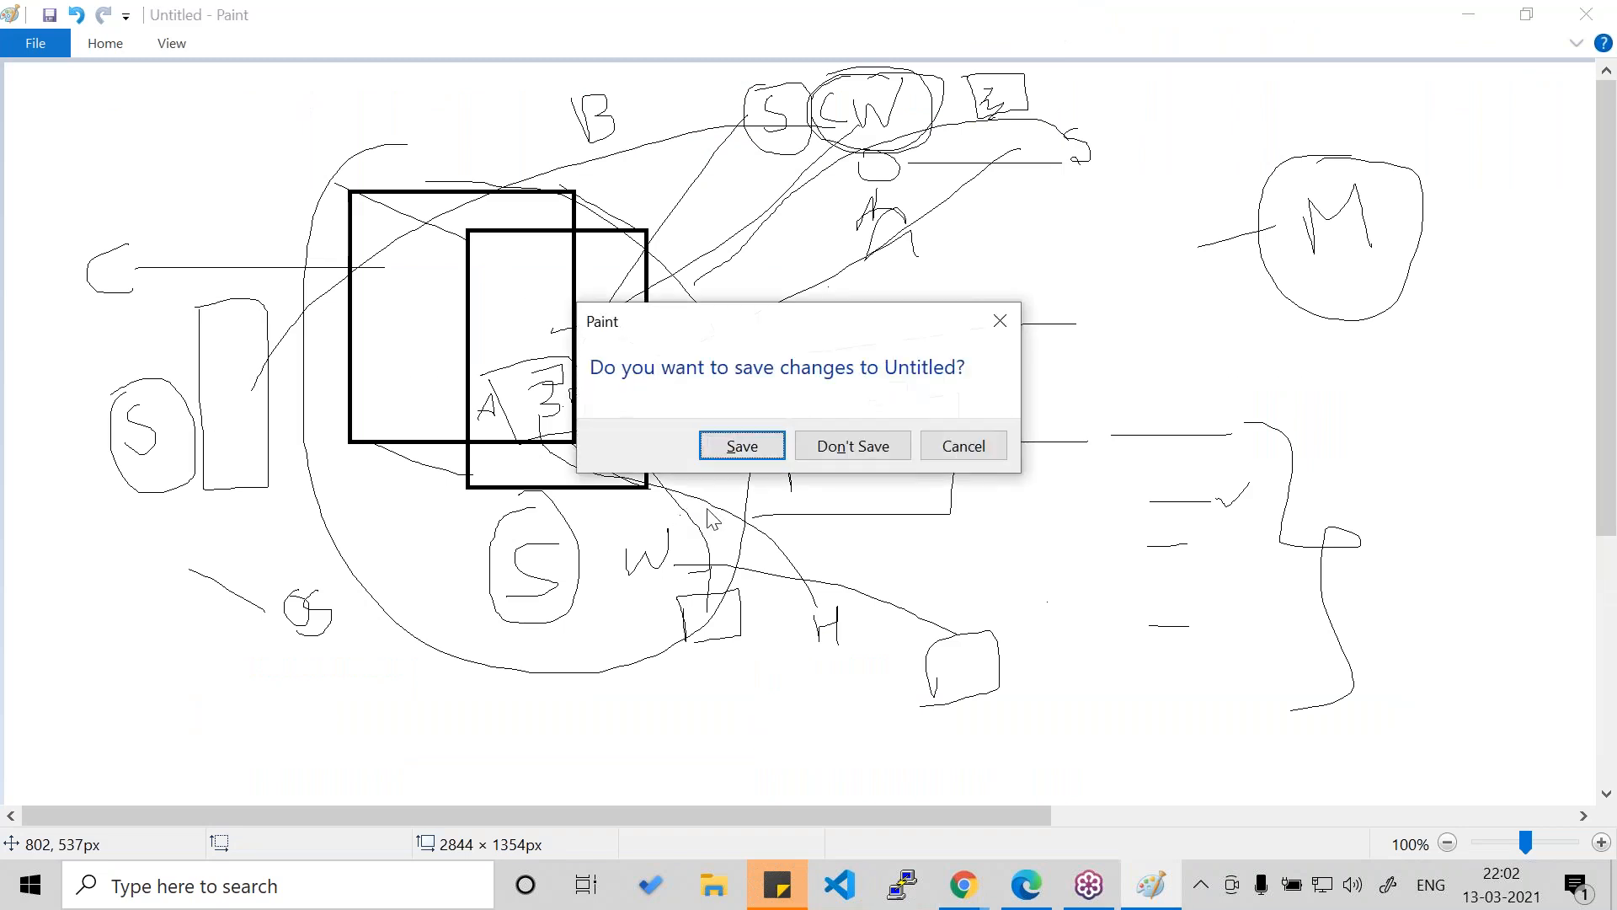
pyautogui.click(853, 445)
# - Handwrite the labels U1 and U2, one below the other, near the middle of the canvas to represent two users
pyautogui.moveTo(889, 406); pyautogui.dragTo(962, 409)
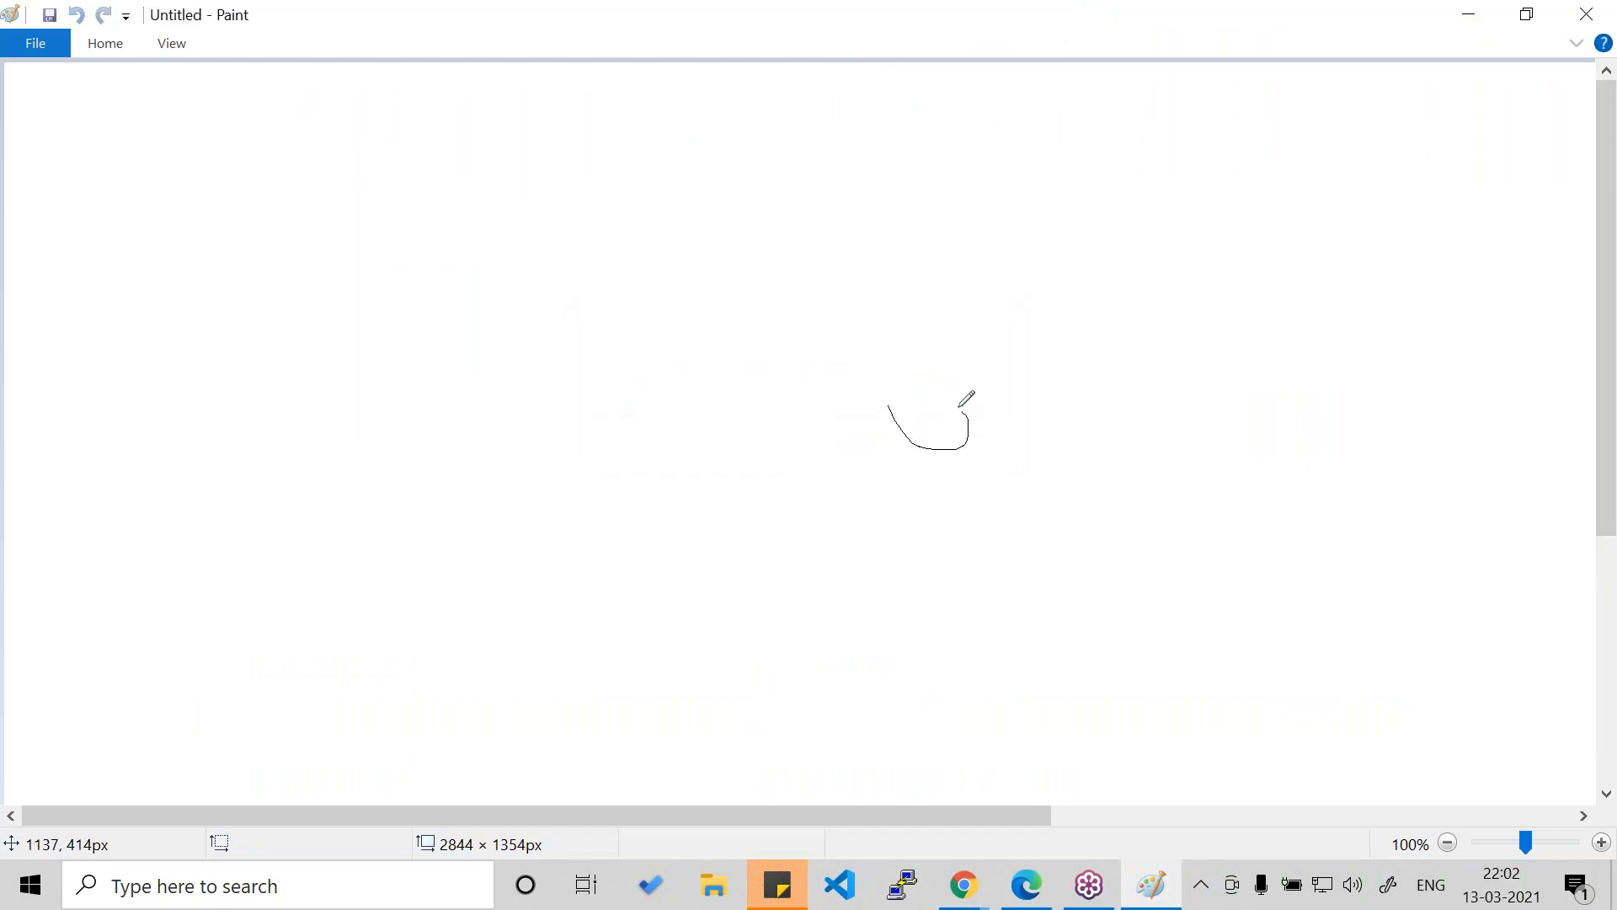
pyautogui.moveTo(938, 533); pyautogui.dragTo(1005, 530)
pyautogui.moveTo(1008, 441); pyautogui.dragTo(1008, 464)
pyautogui.moveTo(1032, 565); pyautogui.dragTo(1095, 584)
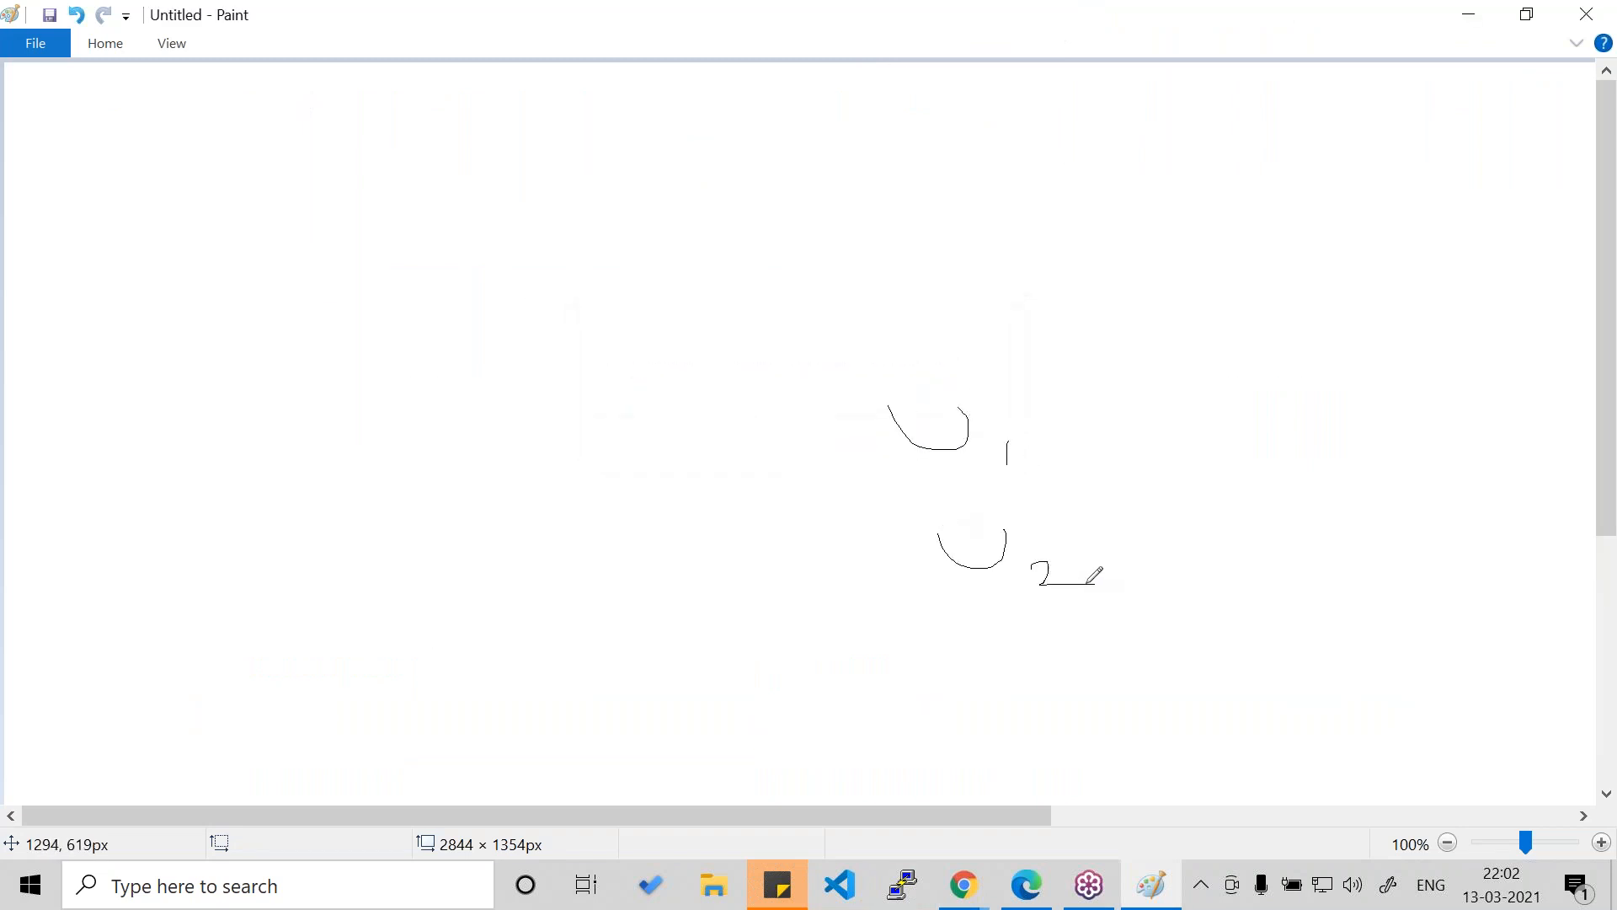
# - Sketch two boxes beside the user labels, a tall one labelled G1 and another above it labelled G2
pyautogui.moveTo(667, 381)
pyautogui.mouseDown()
pyautogui.moveTo(775, 616)
pyautogui.moveTo(775, 308)
pyautogui.moveTo(668, 414)
pyautogui.moveTo(771, 516)
pyautogui.mouseUp()
pyautogui.moveTo(659, 166)
pyautogui.mouseDown()
pyautogui.moveTo(687, 284)
pyautogui.moveTo(886, 128)
pyautogui.moveTo(671, 286)
pyautogui.mouseUp()
pyautogui.moveTo(764, 167)
pyautogui.mouseDown()
pyautogui.moveTo(811, 230)
pyautogui.moveTo(858, 224)
pyautogui.mouseUp()
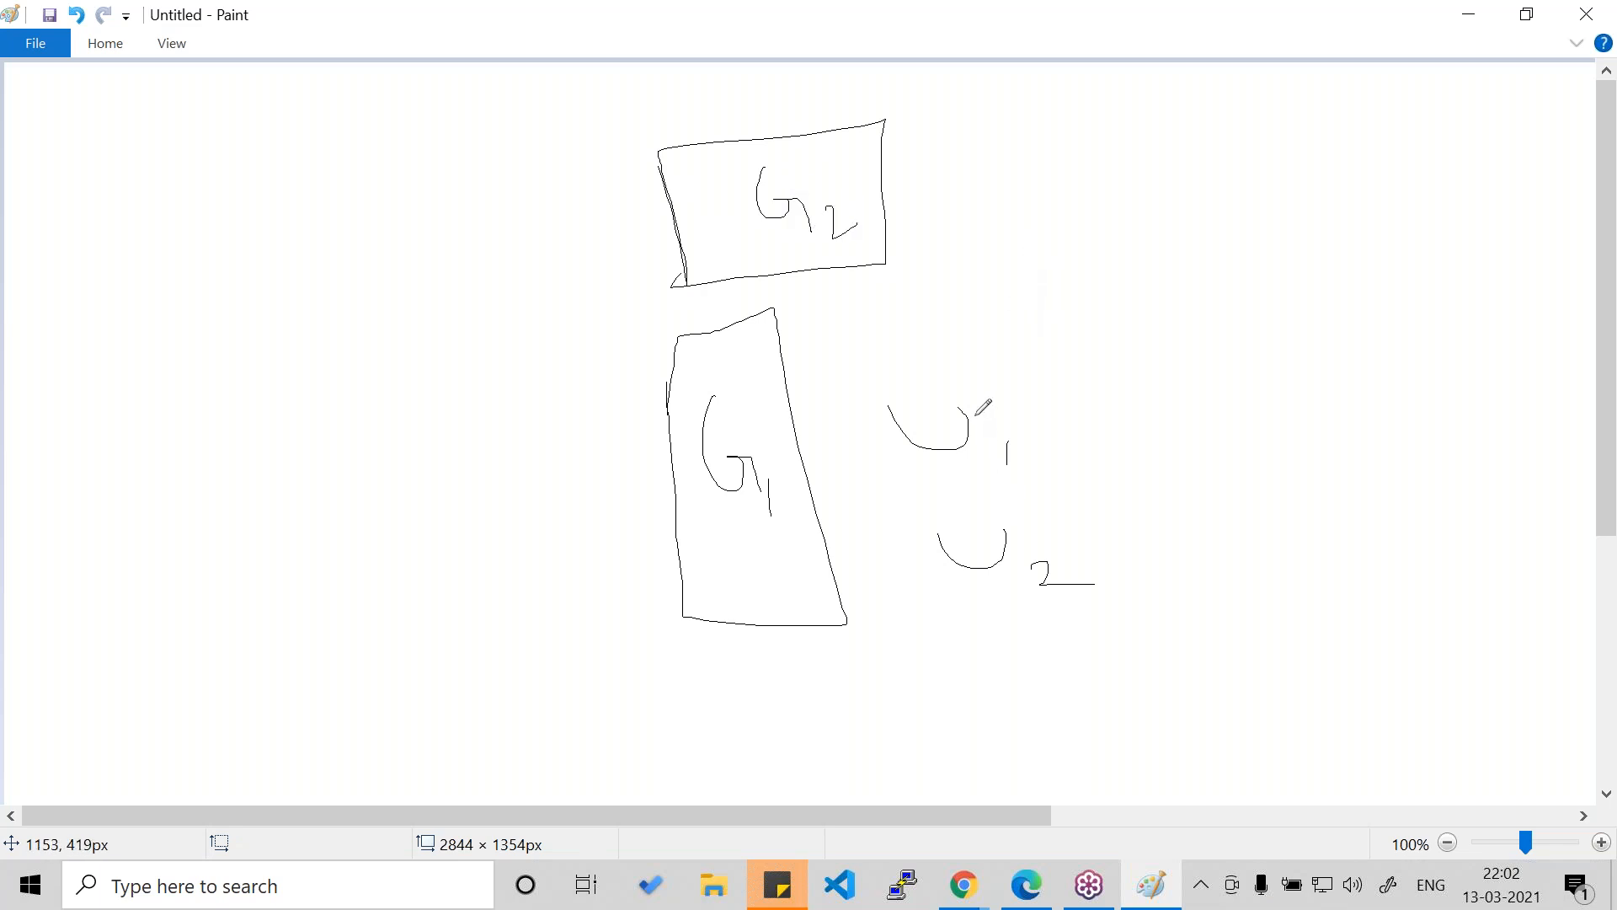
# - Draw lines connecting U1 to both G2 and G1, and U2 to G1
pyautogui.moveTo(975, 415); pyautogui.dragTo(858, 224)
pyautogui.moveTo(931, 441); pyautogui.dragTo(804, 462)
pyautogui.moveTo(979, 555); pyautogui.dragTo(818, 533)
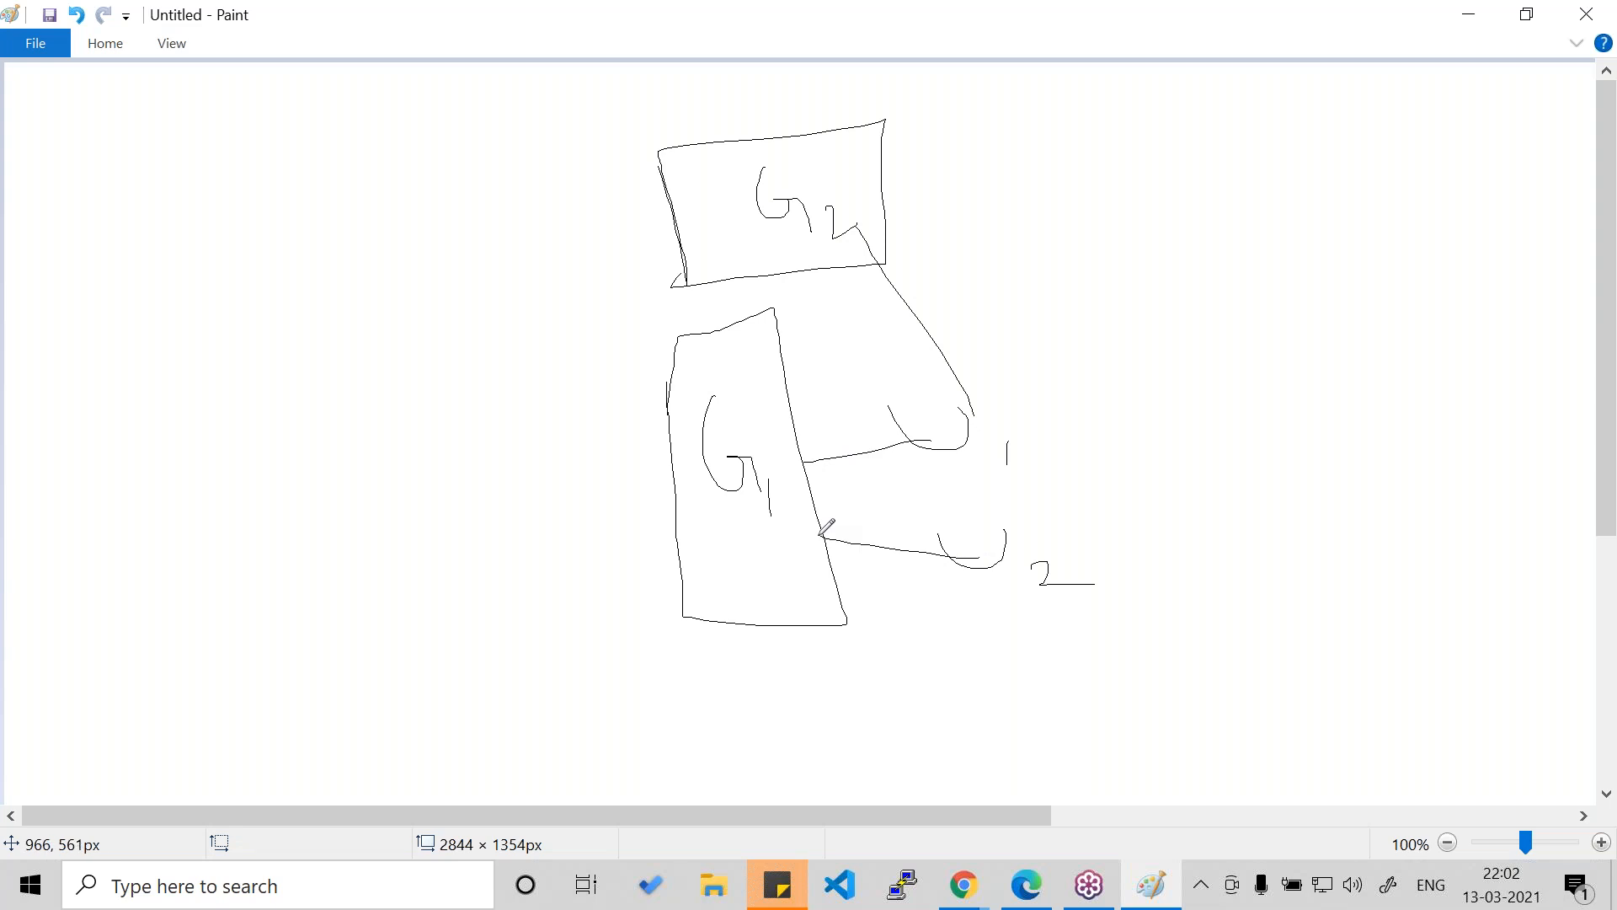
# - Return to the AWS user permissions page, open group creation and search the policies for "s3"
pyautogui.hotkey('alt', 'Tab')
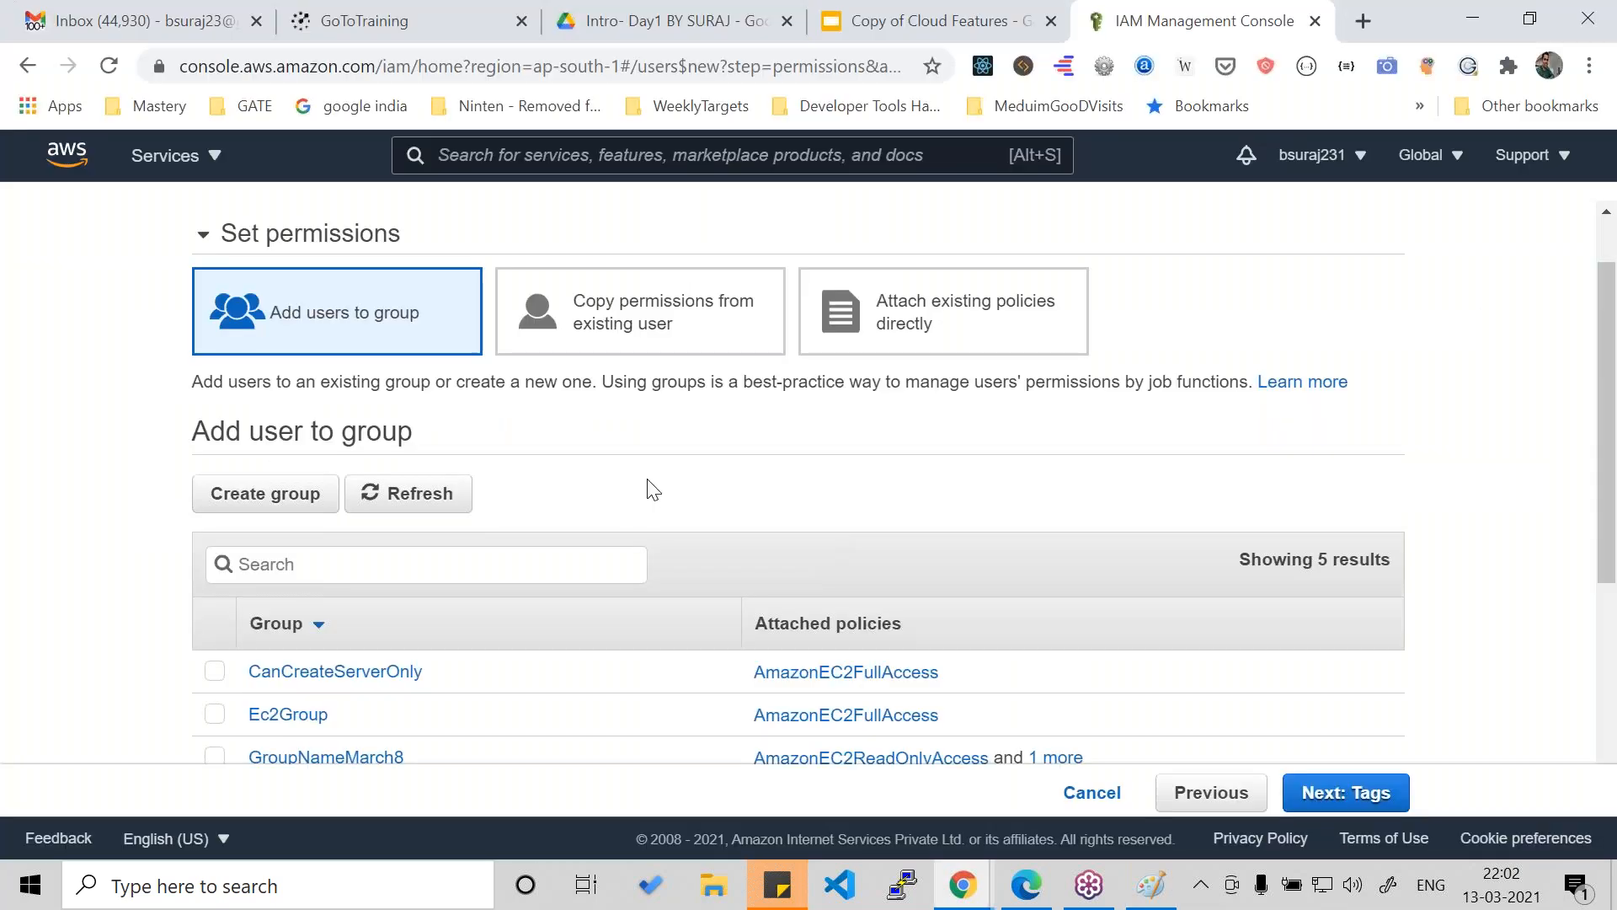
pyautogui.scroll(-4, 653, 489)
pyautogui.scroll(4, 650, 487)
pyautogui.click(270, 479)
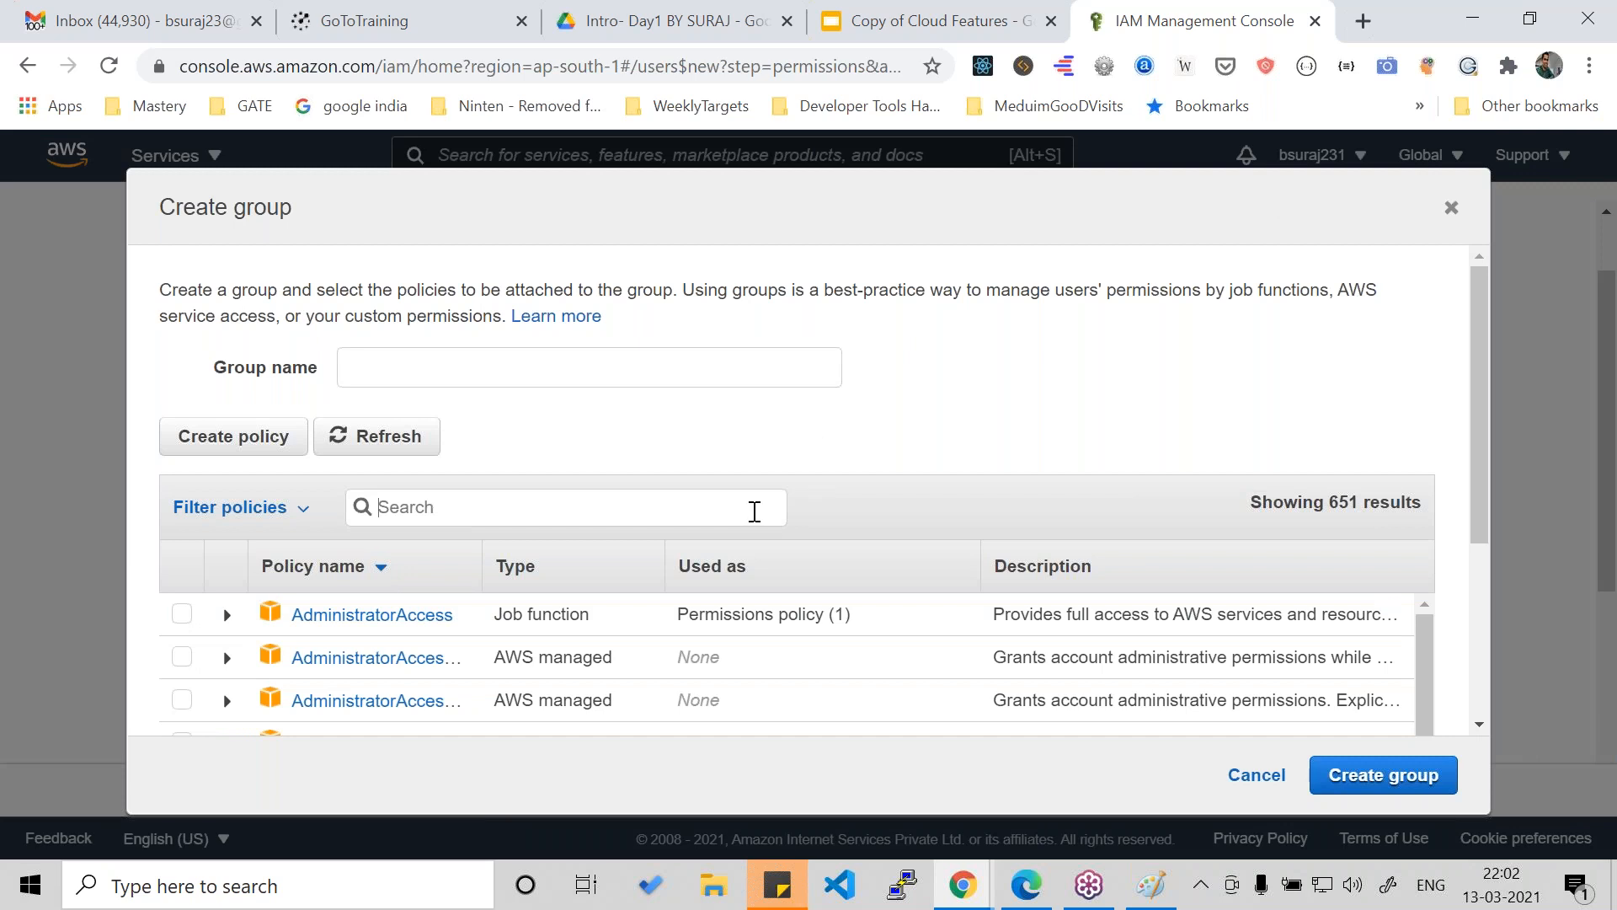
pyautogui.click(754, 511)
pyautogui.write('s3')
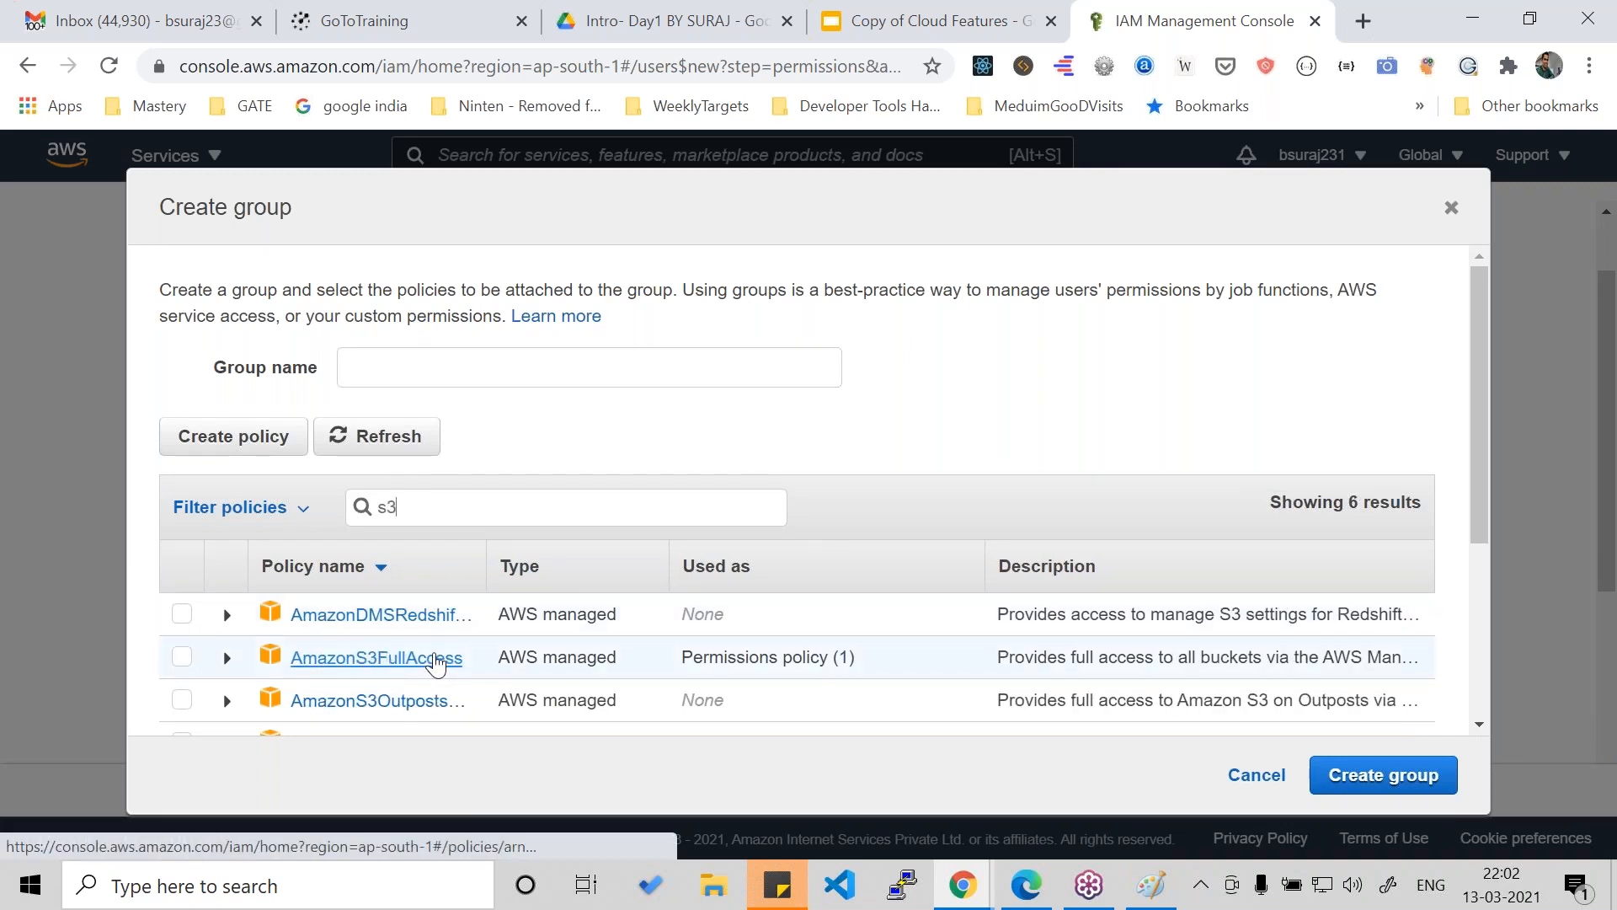
pyautogui.scroll(-3, 435, 665)
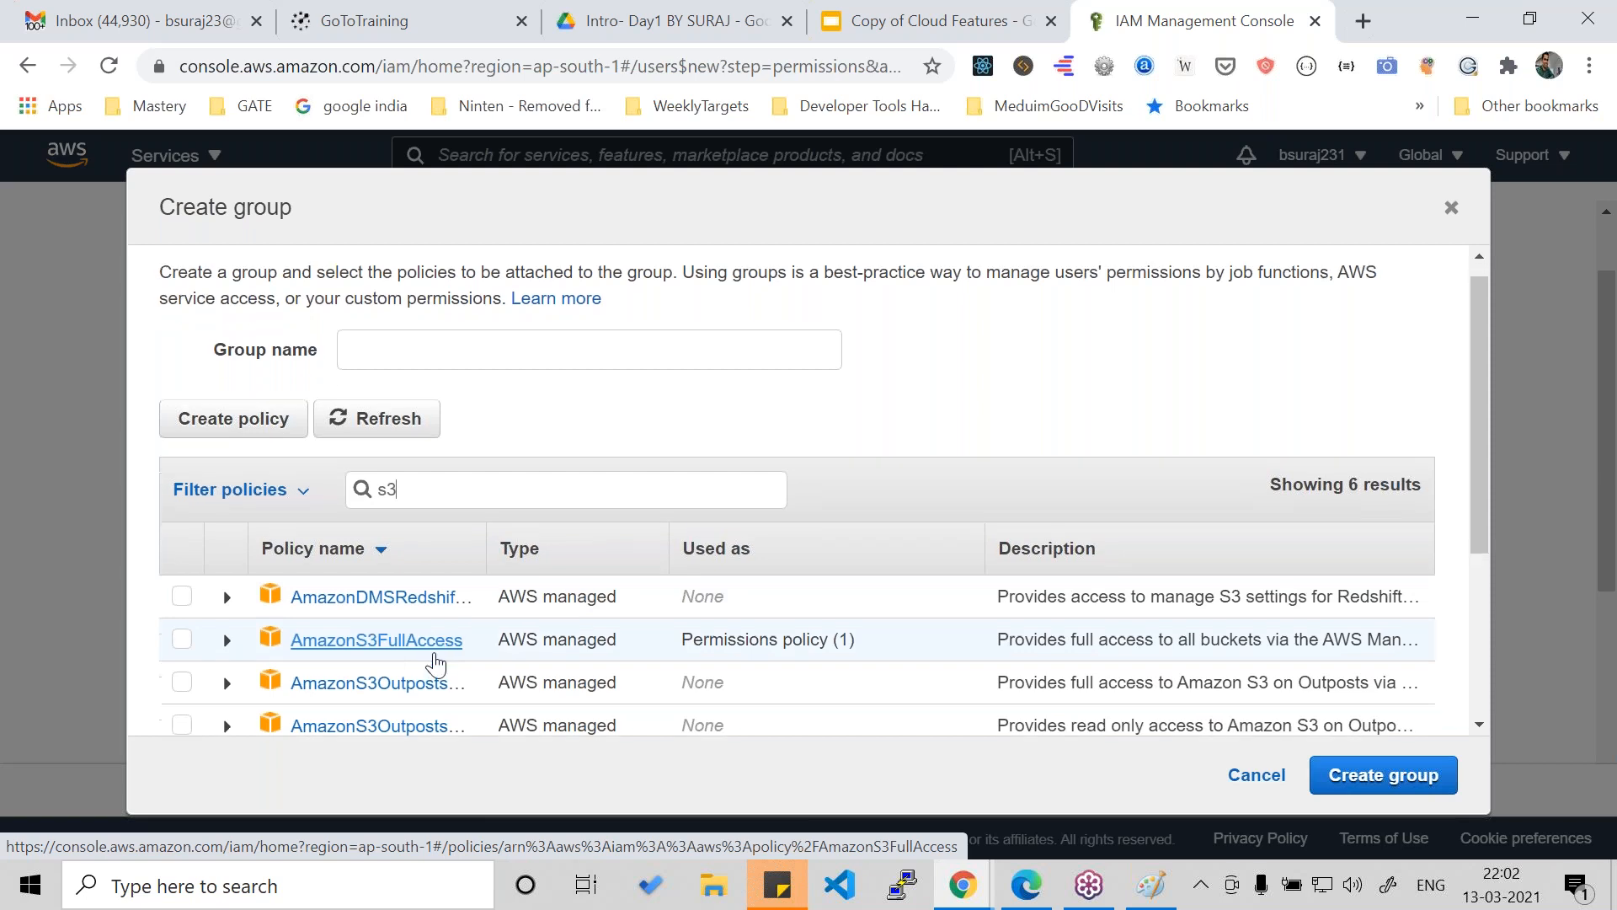
pyautogui.scroll(3, 413, 552)
# - Search the policies for "full" instead, browse the list, and close group creation without creating a group
pyautogui.moveTo(442, 511); pyautogui.dragTo(362, 520)
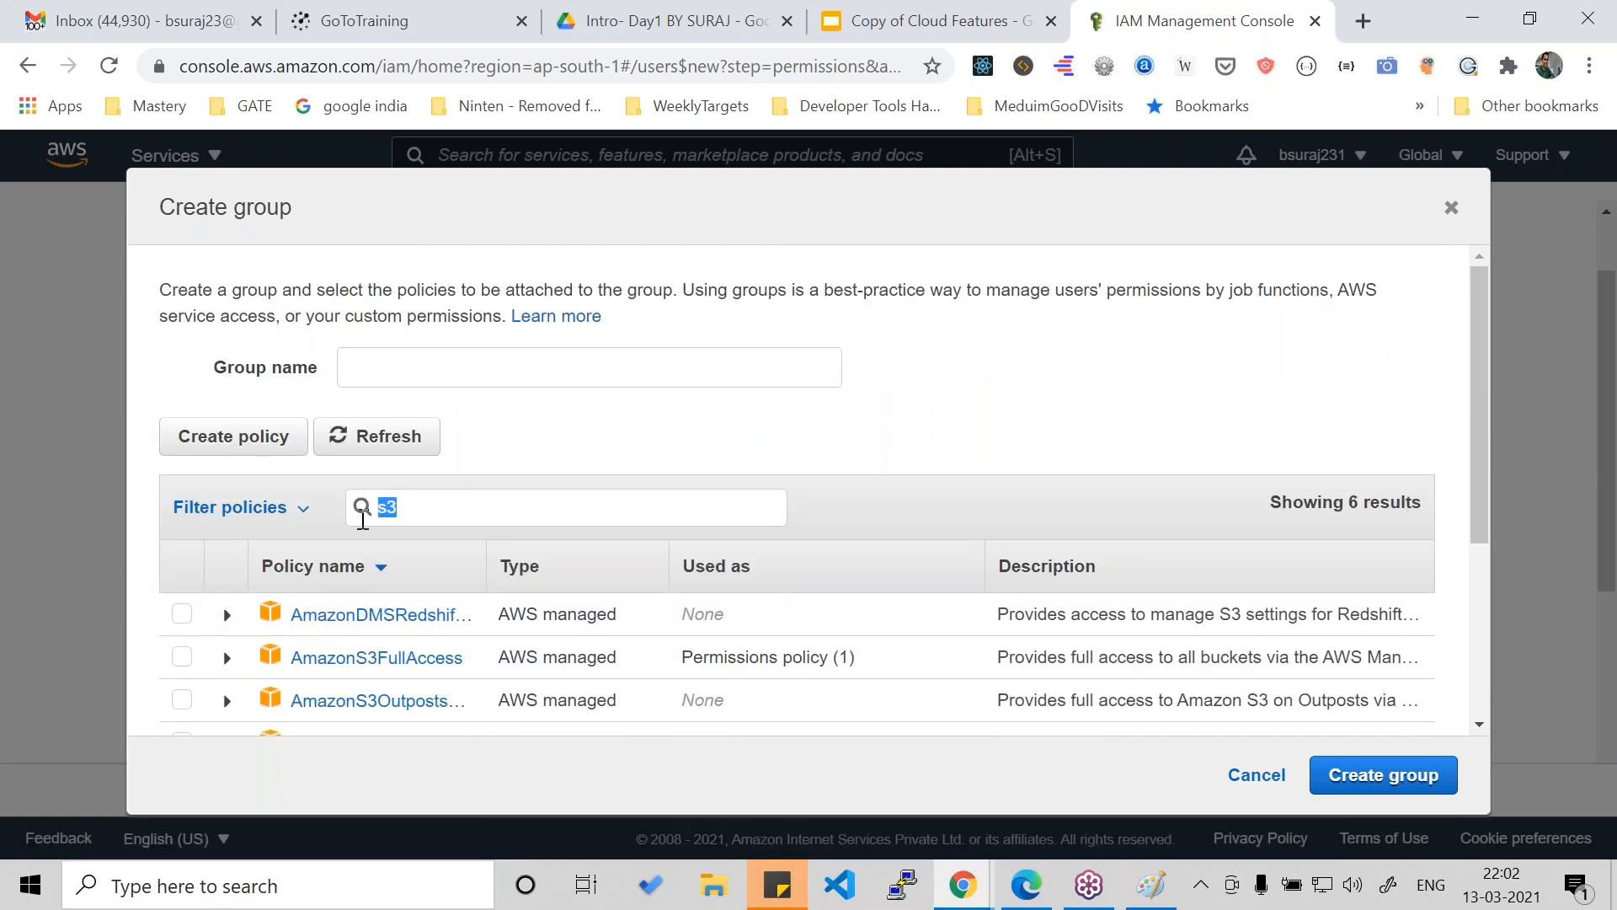
pyautogui.press('BackSpace')
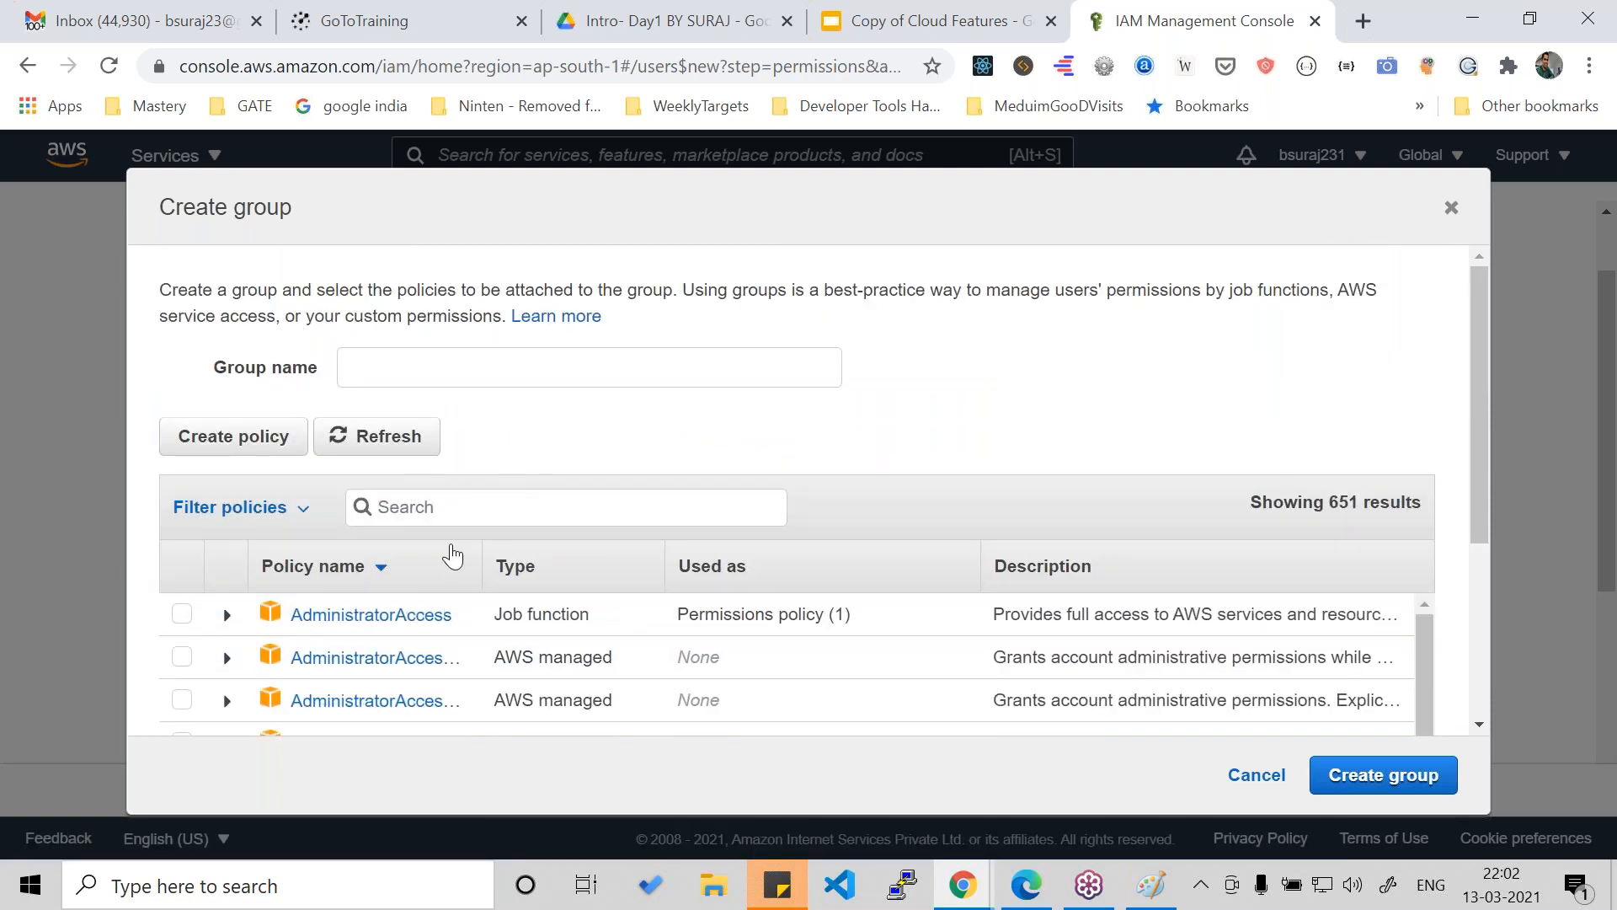
pyautogui.write('full')
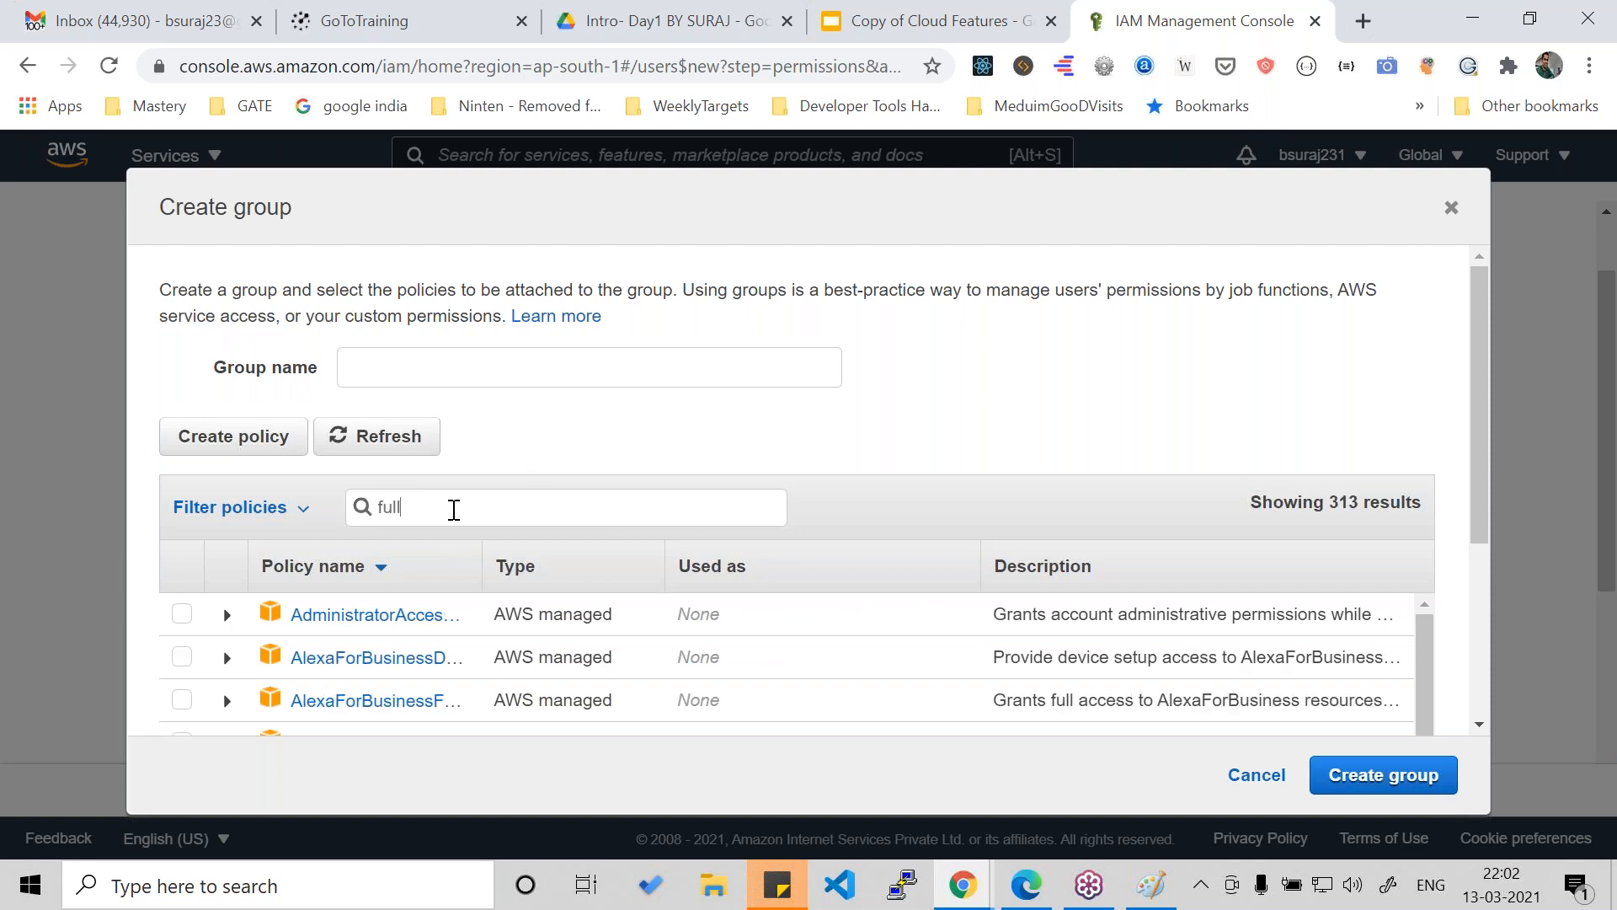
pyautogui.scroll(-5, 453, 510)
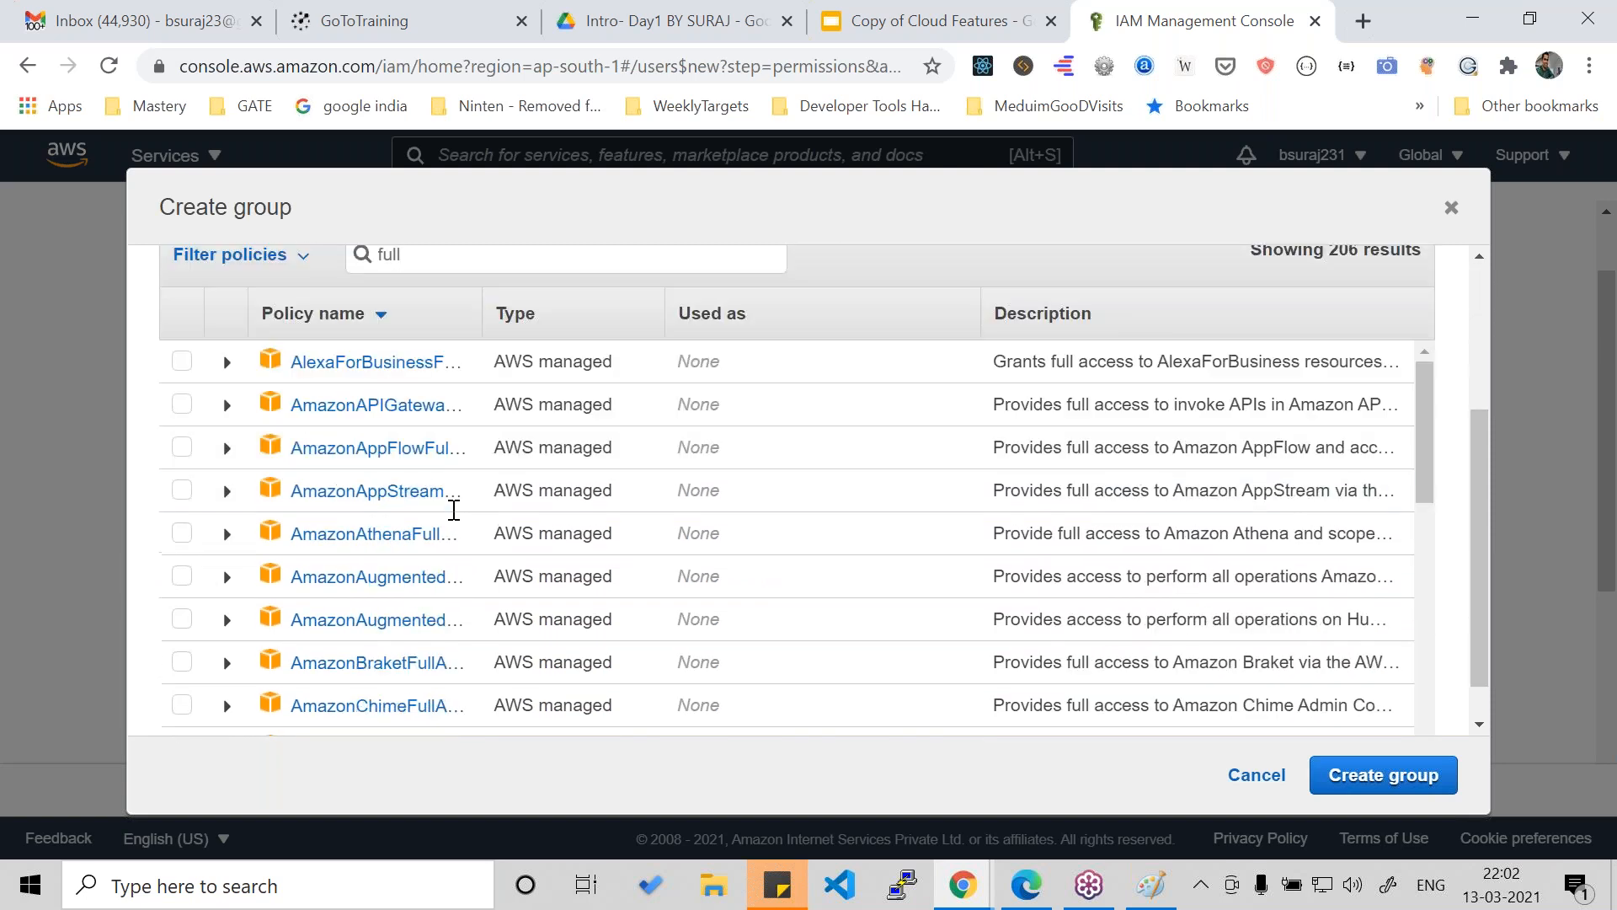
pyautogui.scroll(-3, 453, 510)
pyautogui.scroll(8, 453, 510)
pyautogui.click(1451, 208)
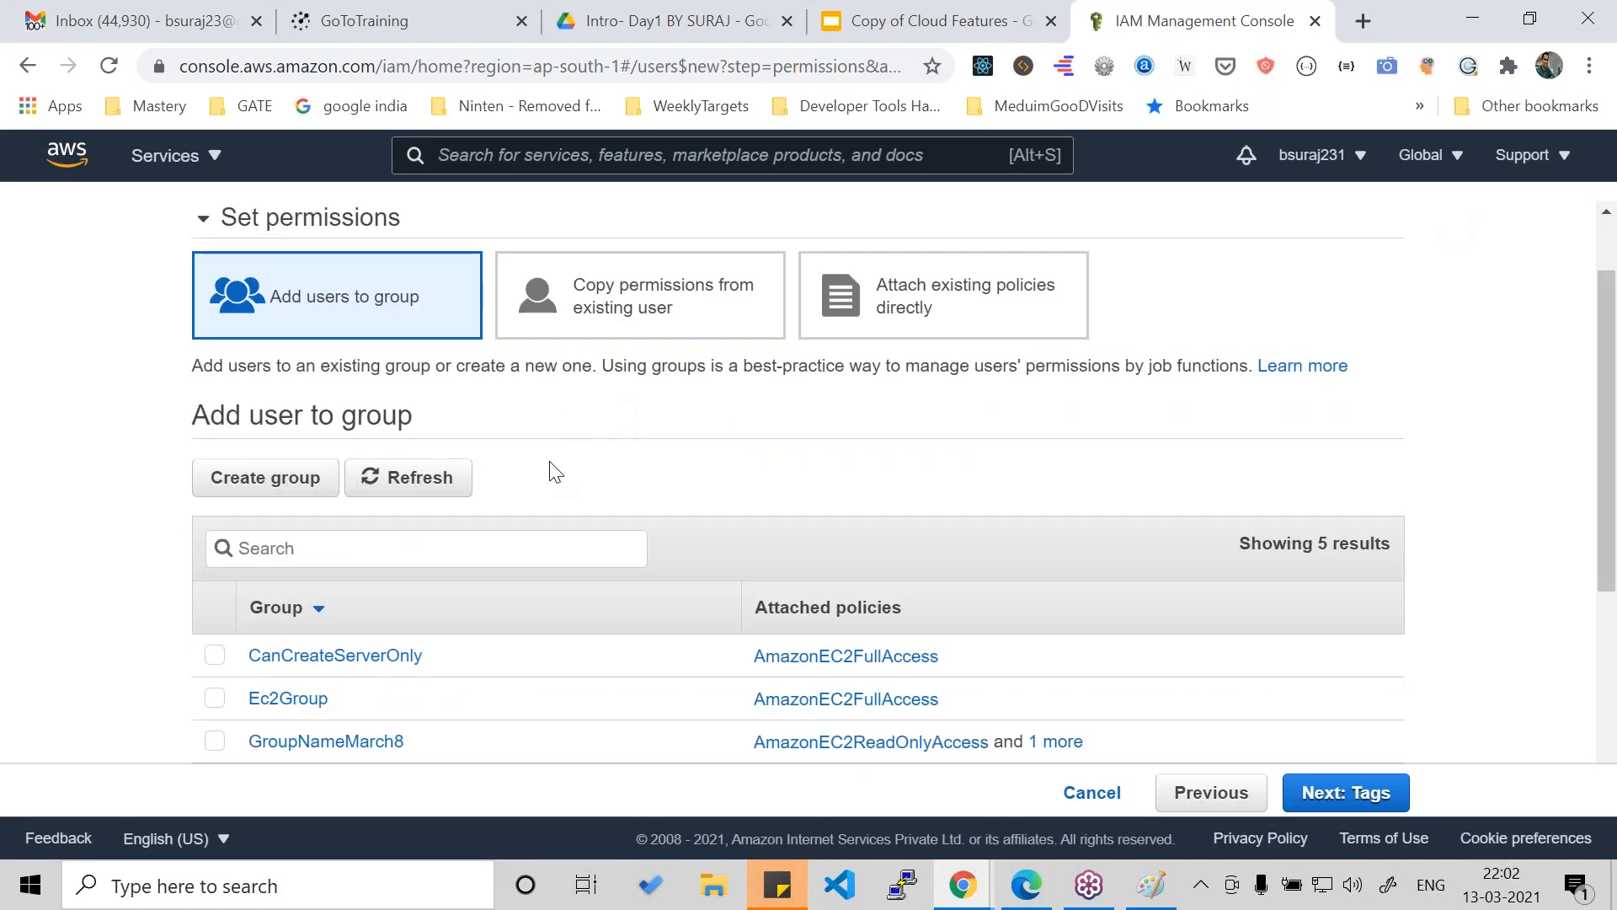
# - Start creating a new user group and name it Batch4Night
pyautogui.scroll(-3, 351, 386)
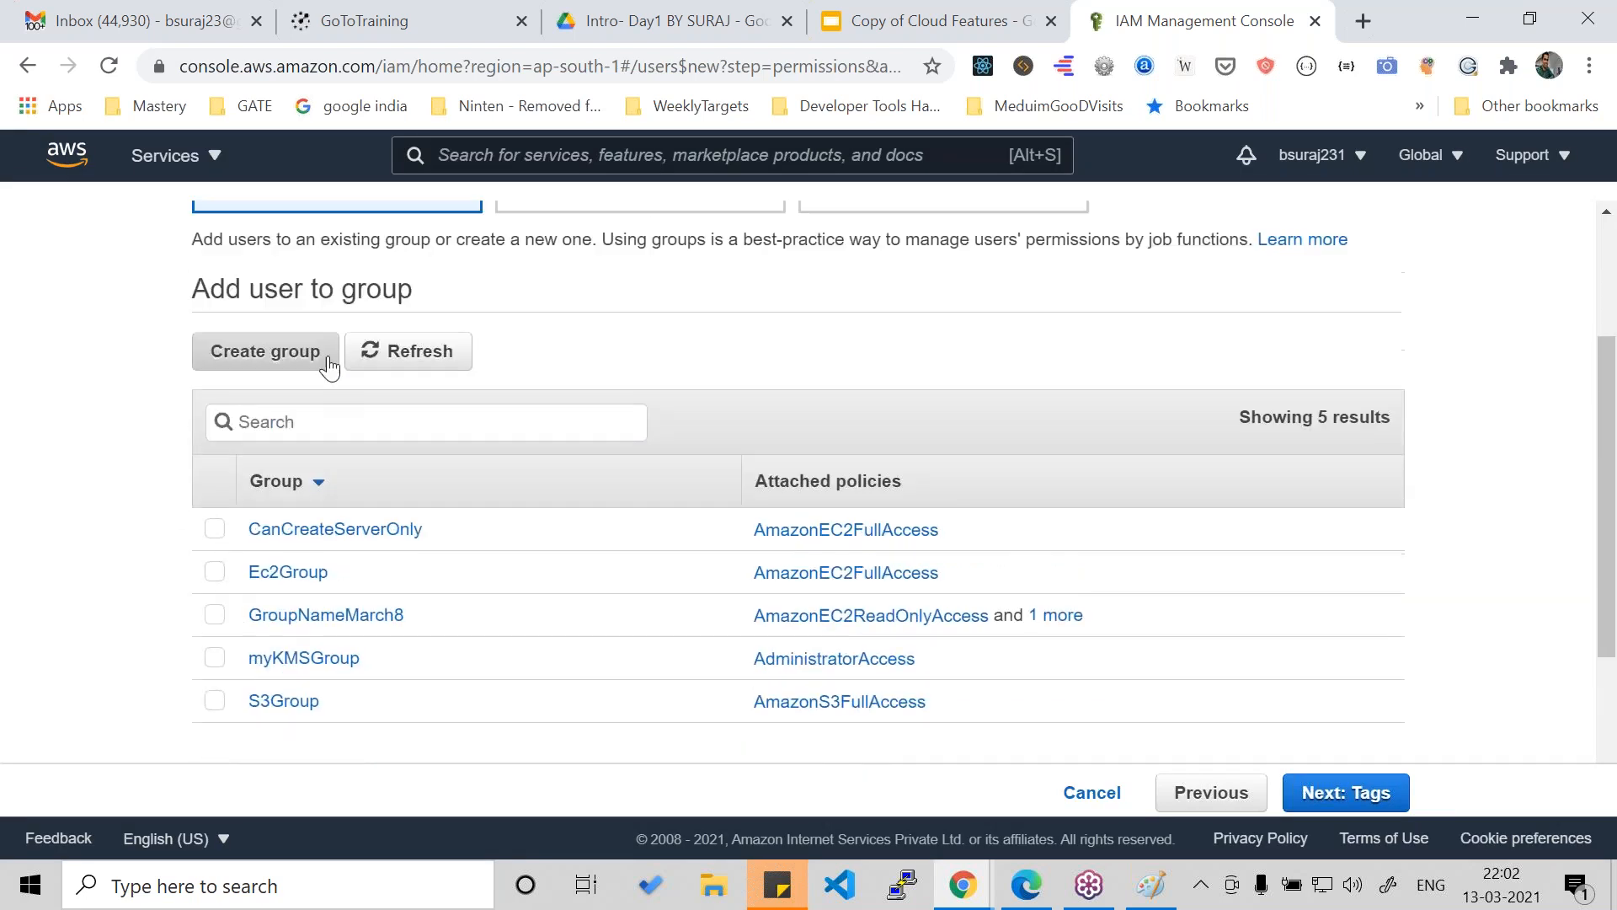
pyautogui.scroll(3, 587, 362)
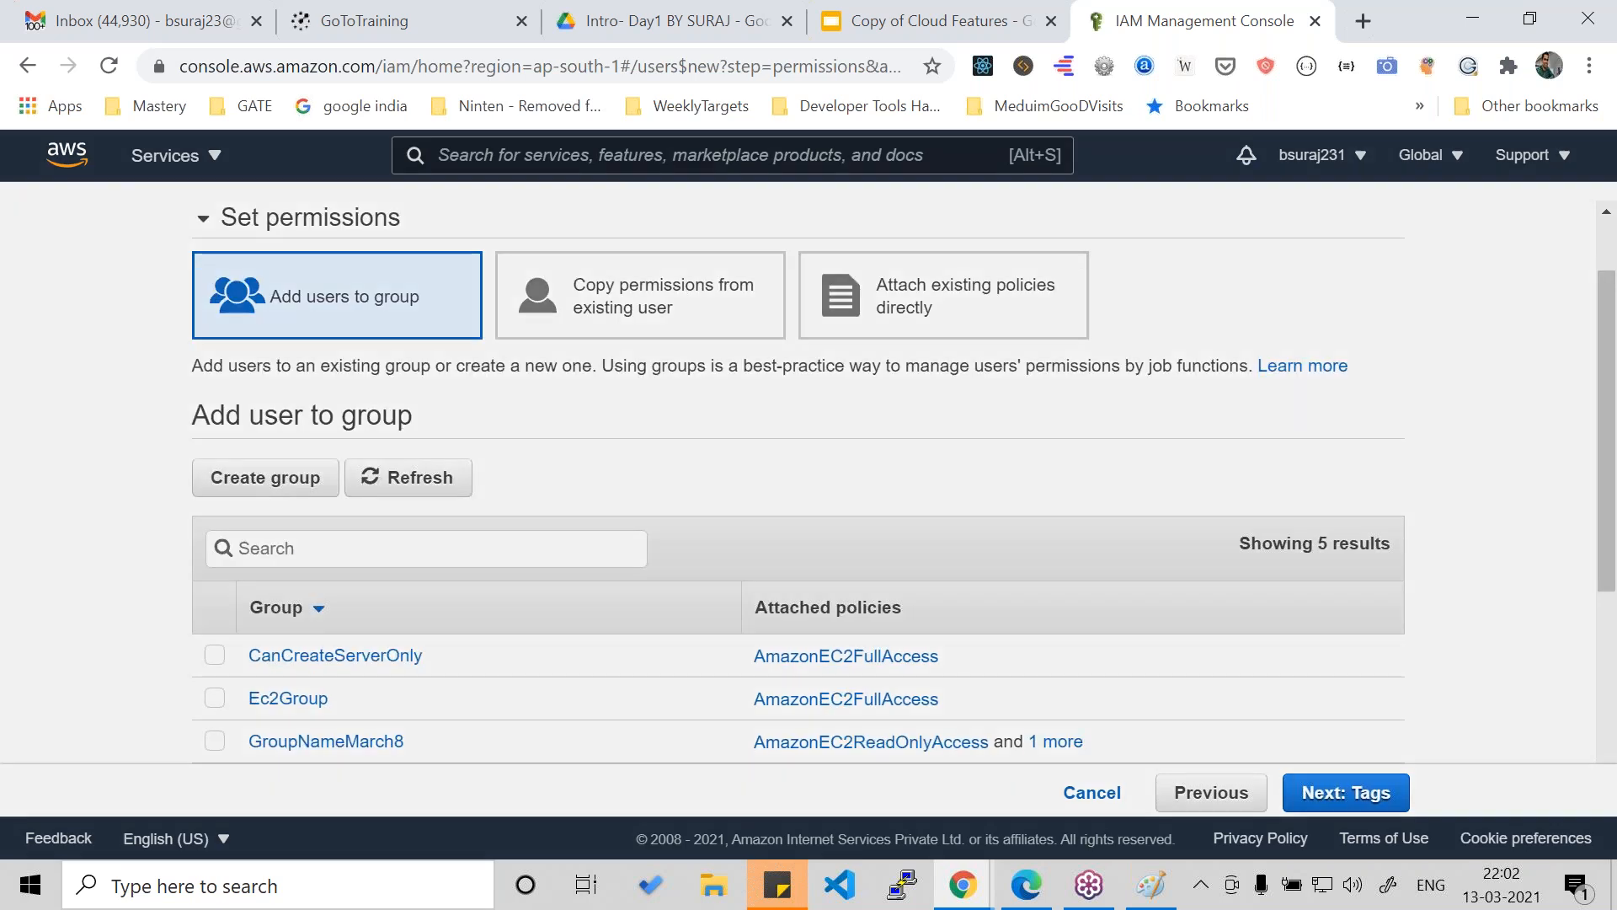
pyautogui.click(265, 477)
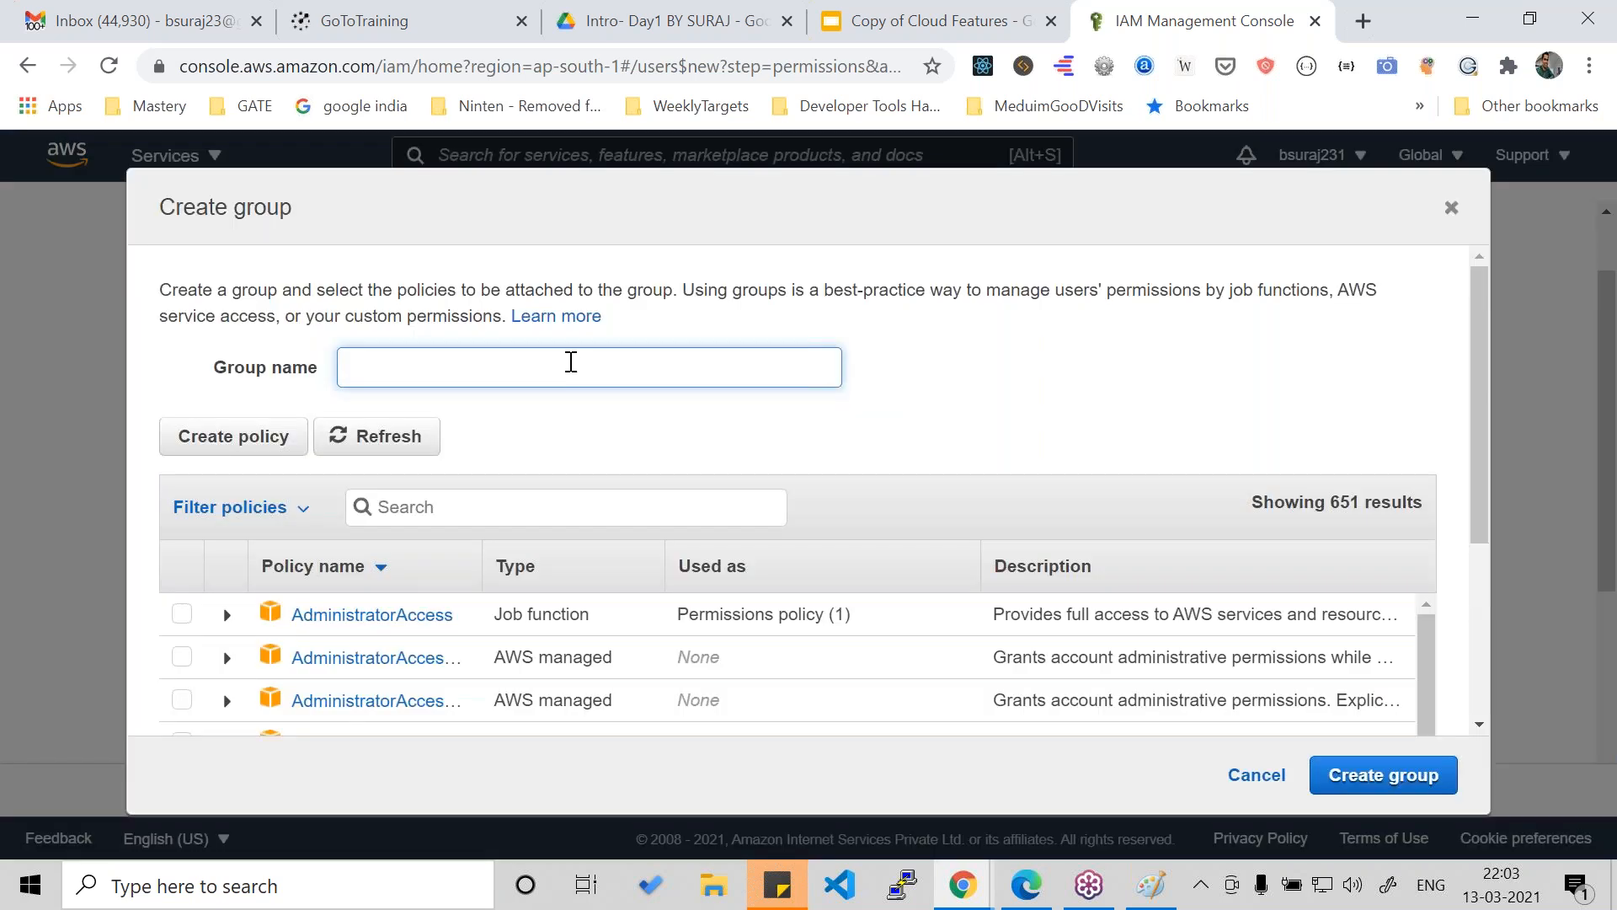
pyautogui.write('Batch')
pyautogui.write('4NIght')
pyautogui.press('BackSpace')
pyautogui.press('BackSpace')
pyautogui.press('BackSpace')
pyautogui.write('Night')
pyautogui.click(587, 439)
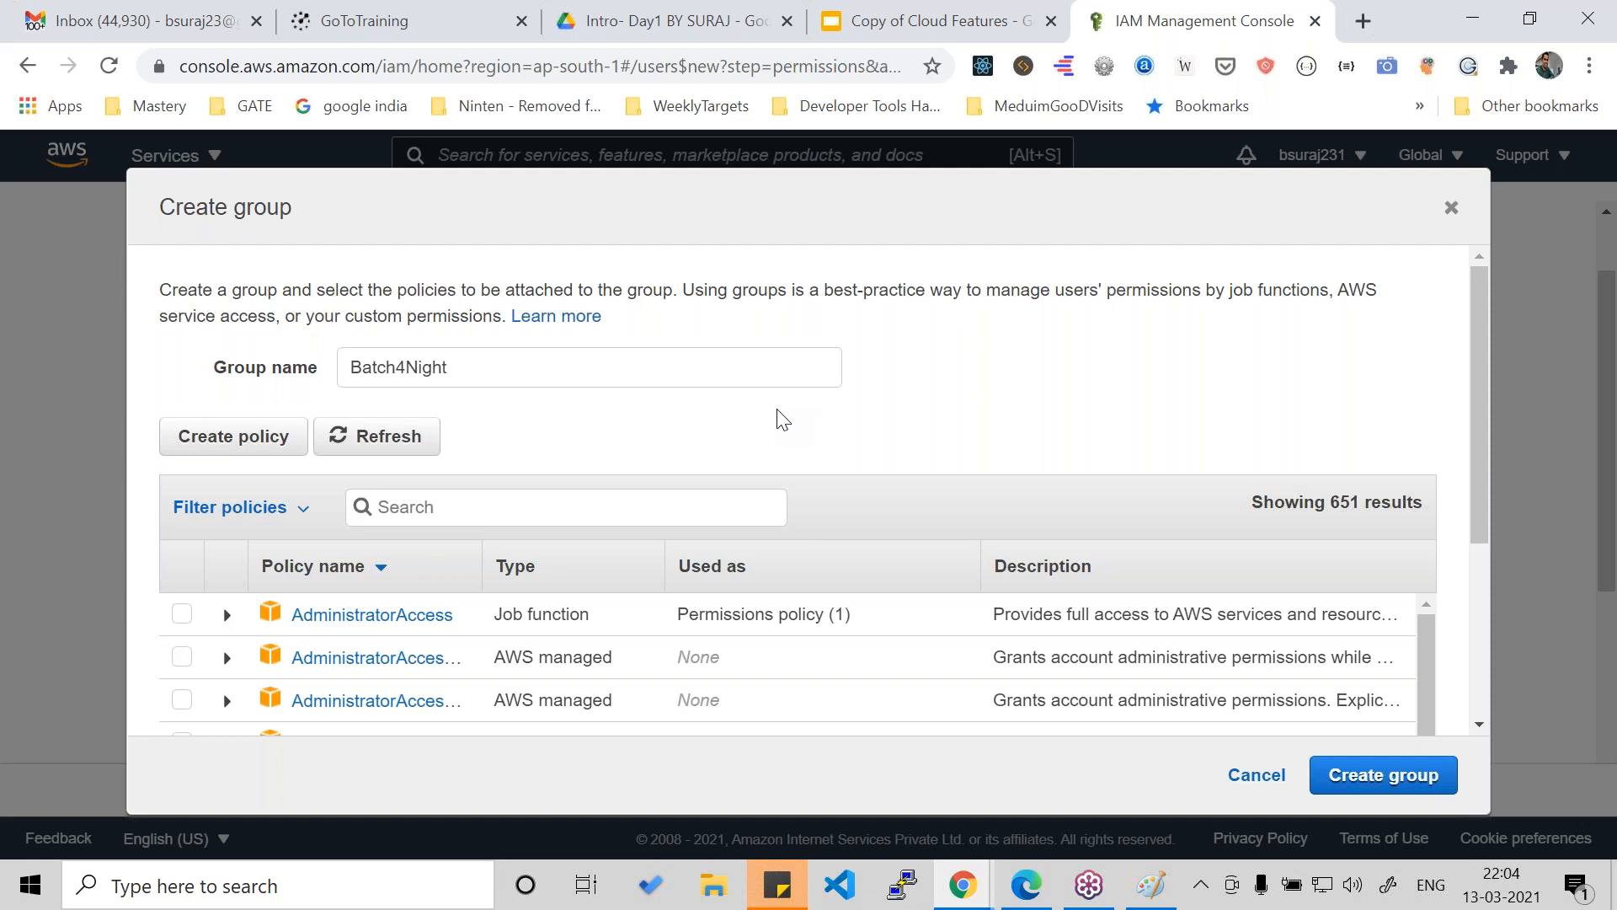
# - Attach the AdministratorAccess policy to the Batch4Night group and create the group
pyautogui.scroll(-4, 784, 418)
pyautogui.scroll(3, 783, 419)
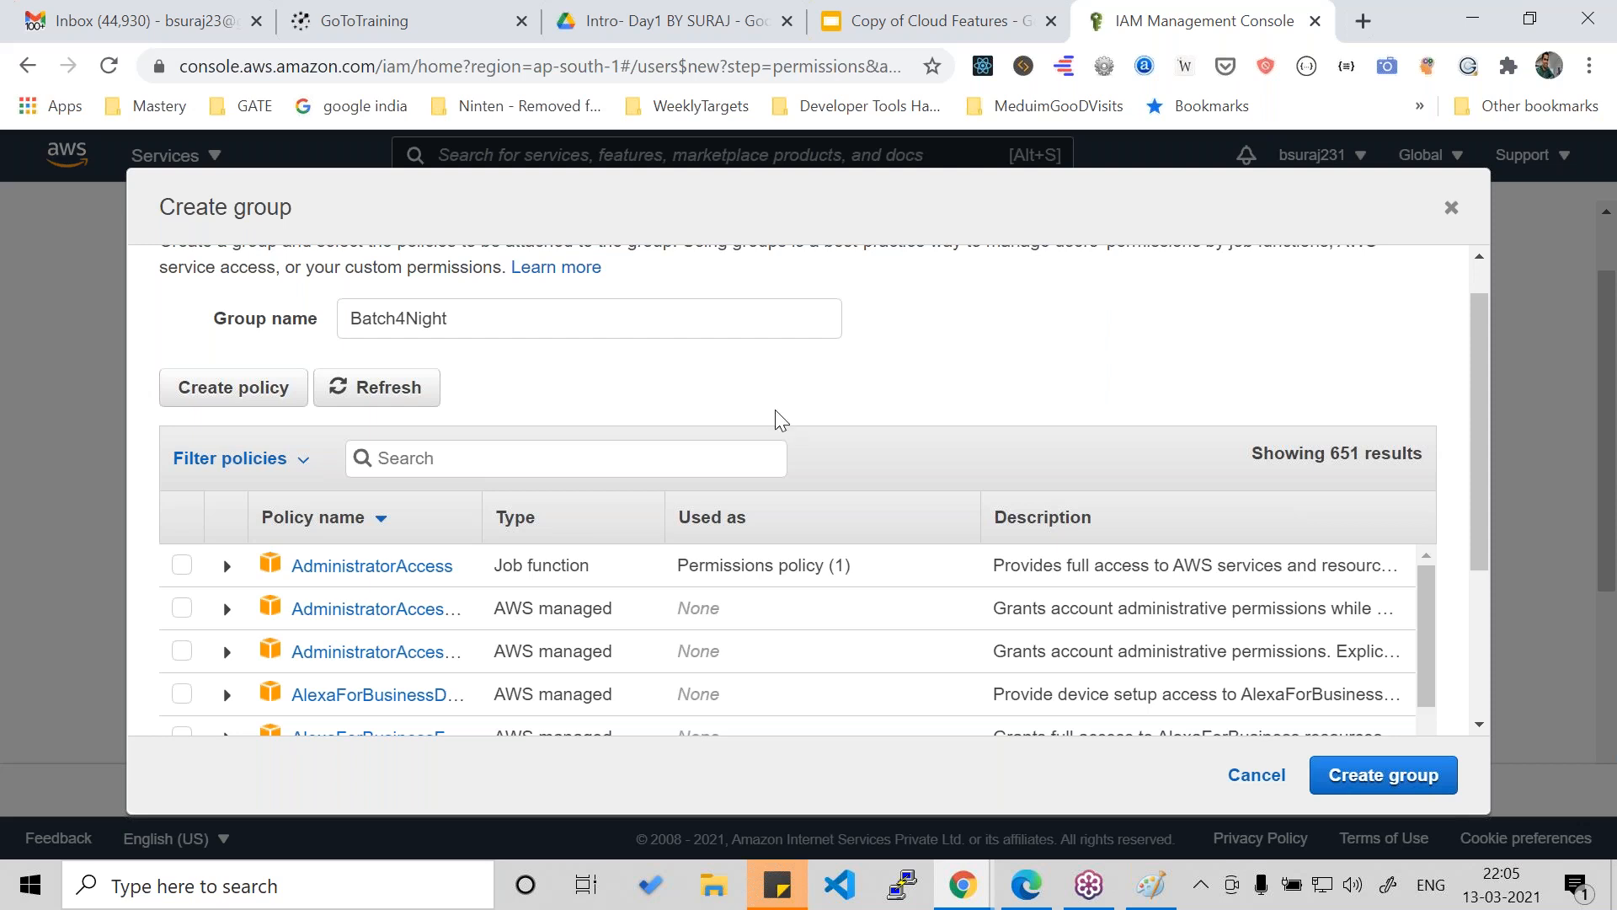
pyautogui.scroll(-3, 776, 419)
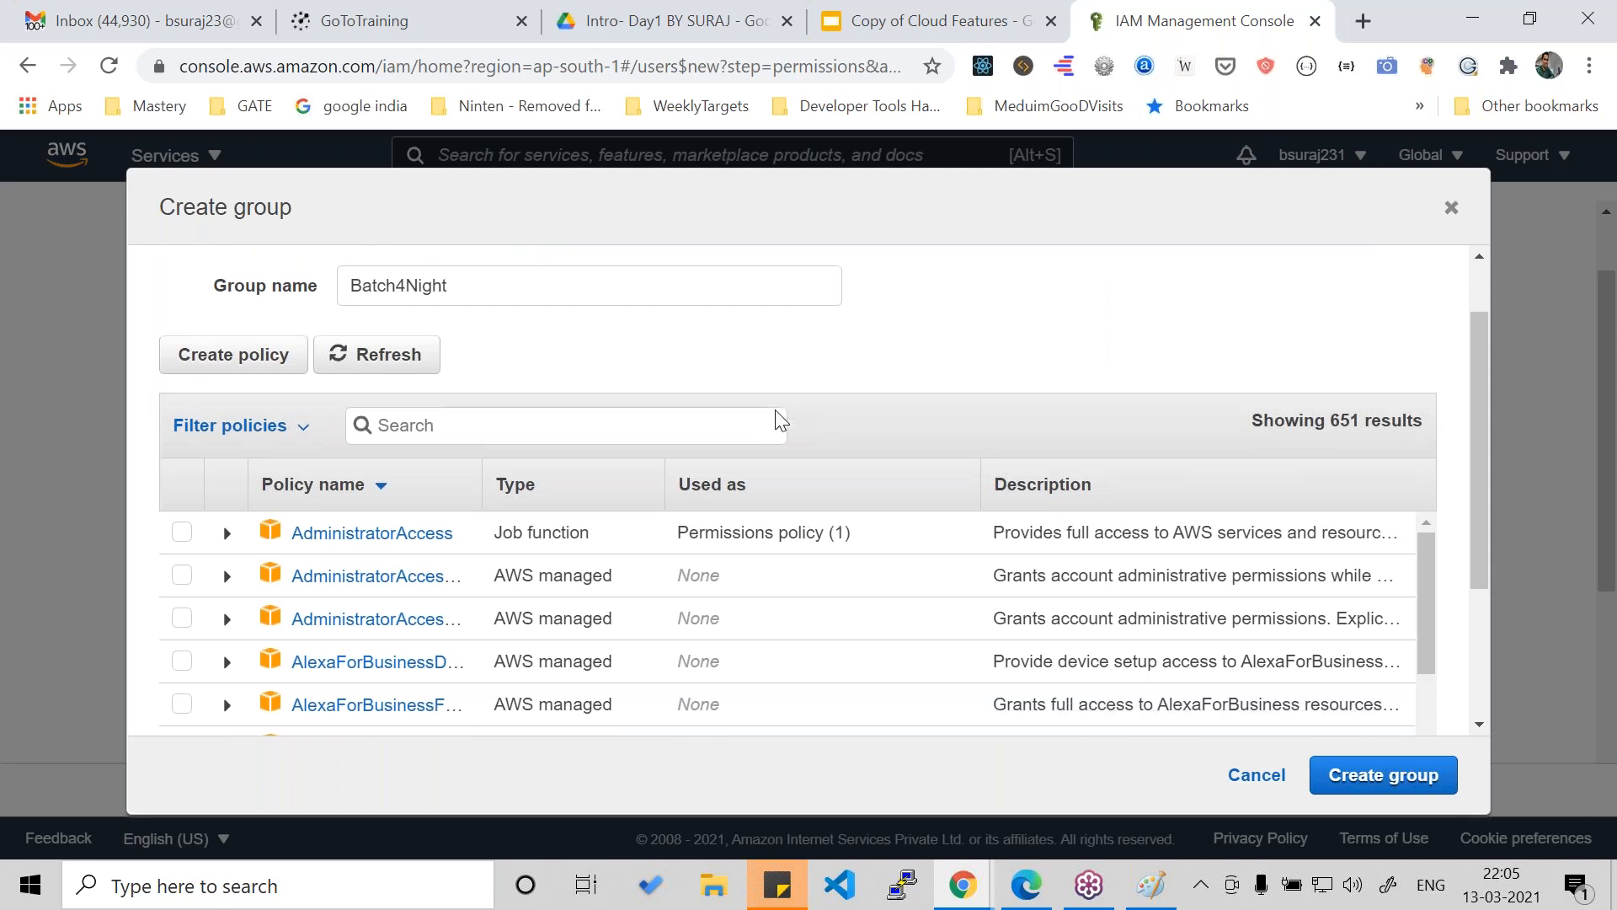
pyautogui.scroll(4, 777, 419)
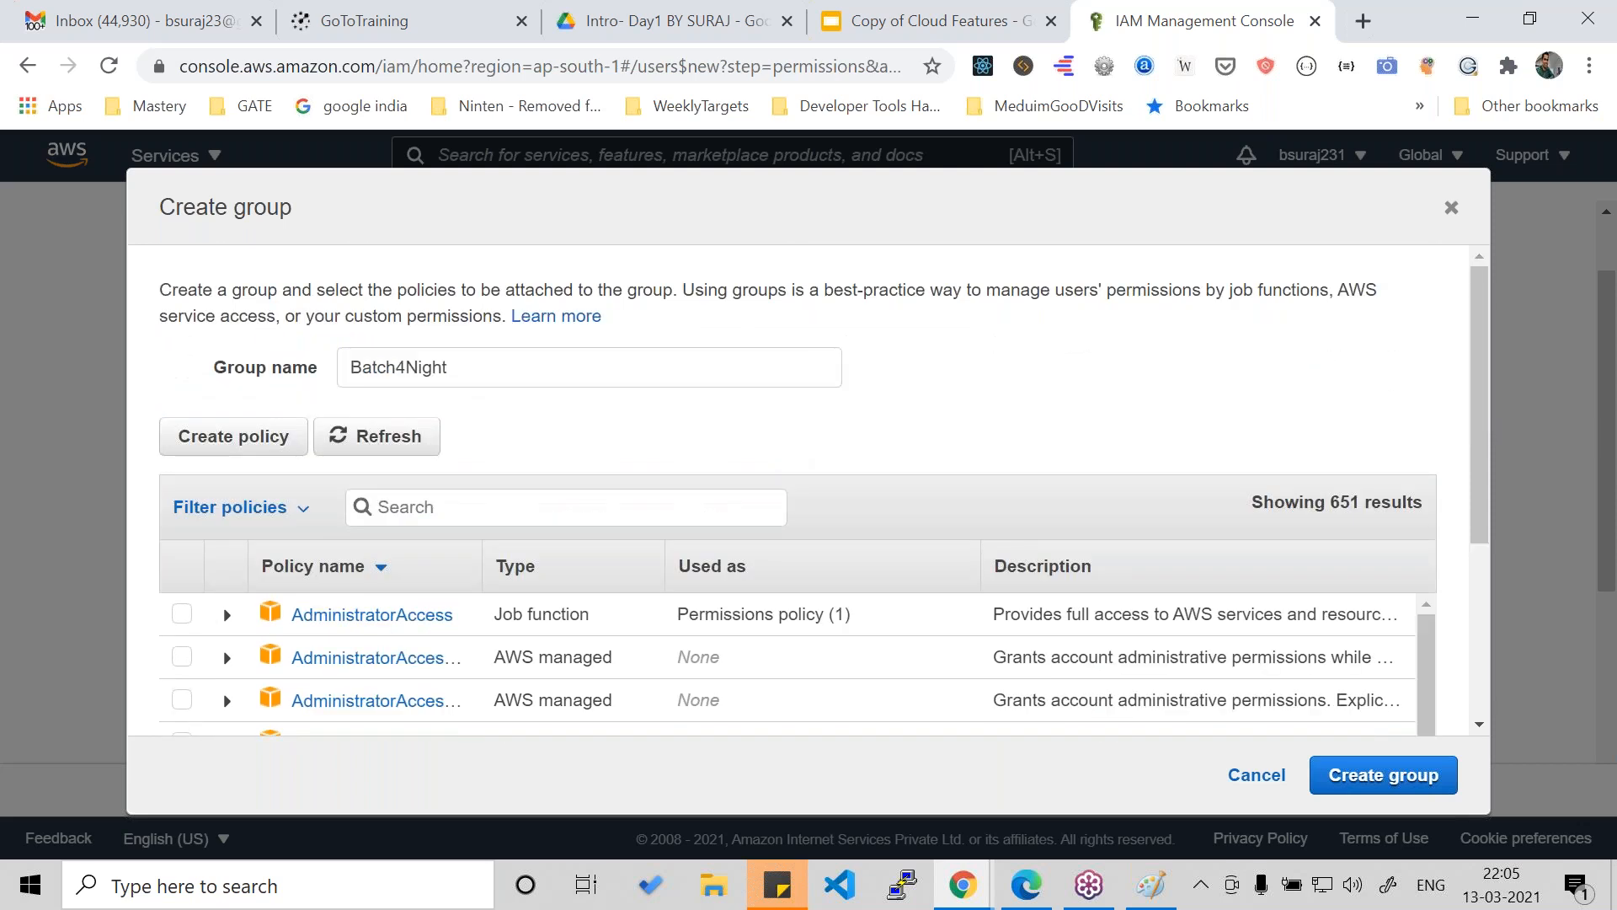
pyautogui.scroll(-3, 761, 422)
pyautogui.click(223, 502)
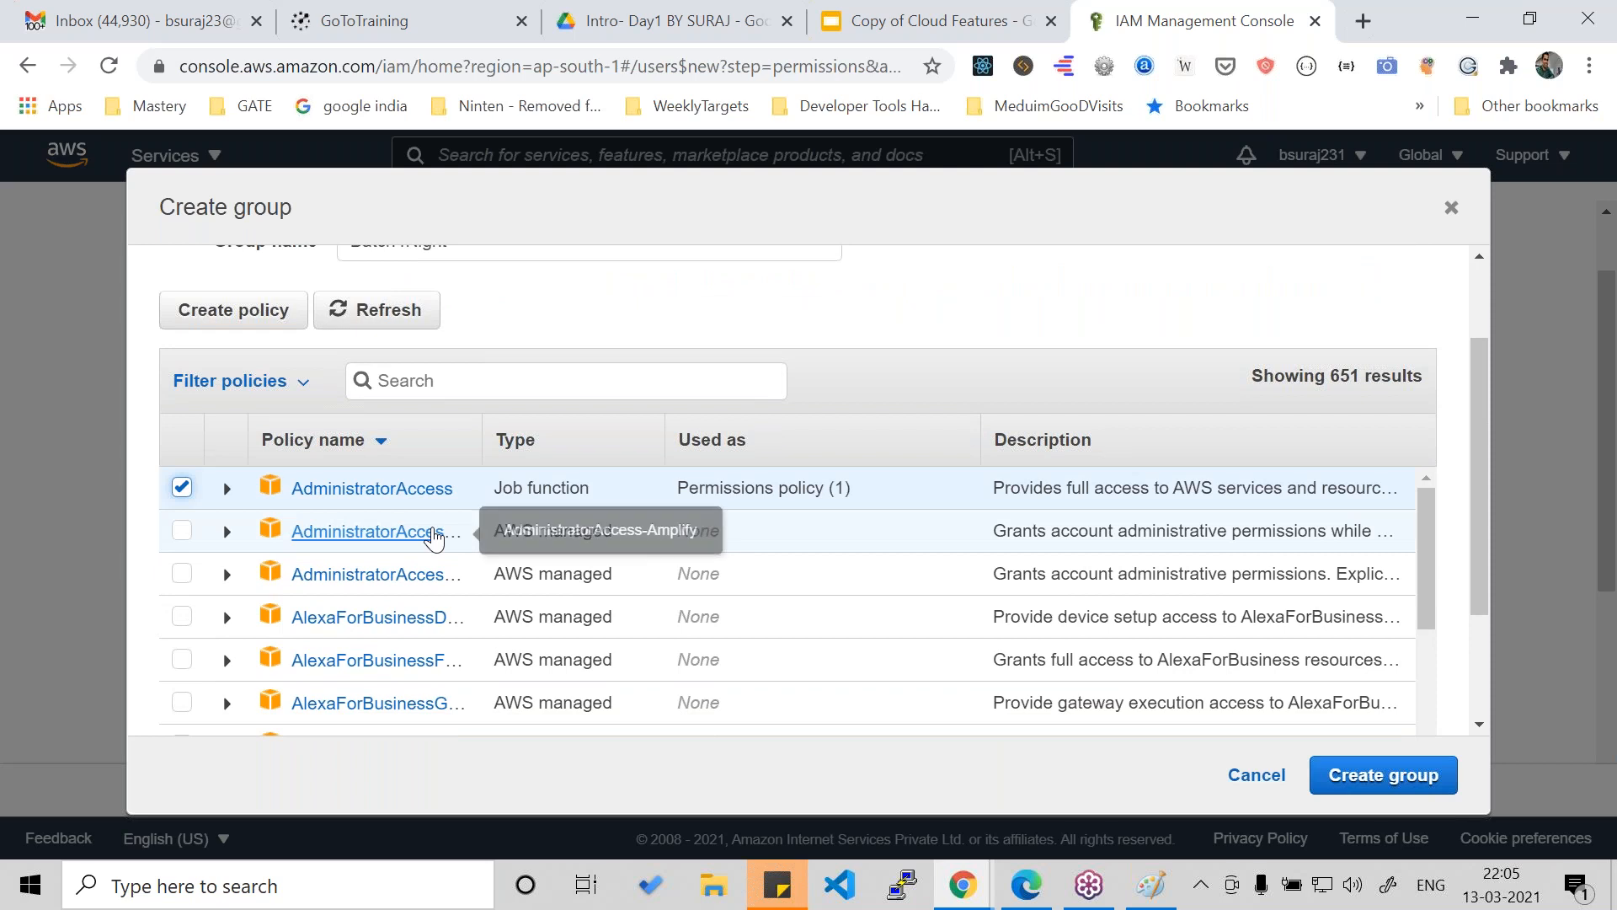
pyautogui.scroll(1, 577, 515)
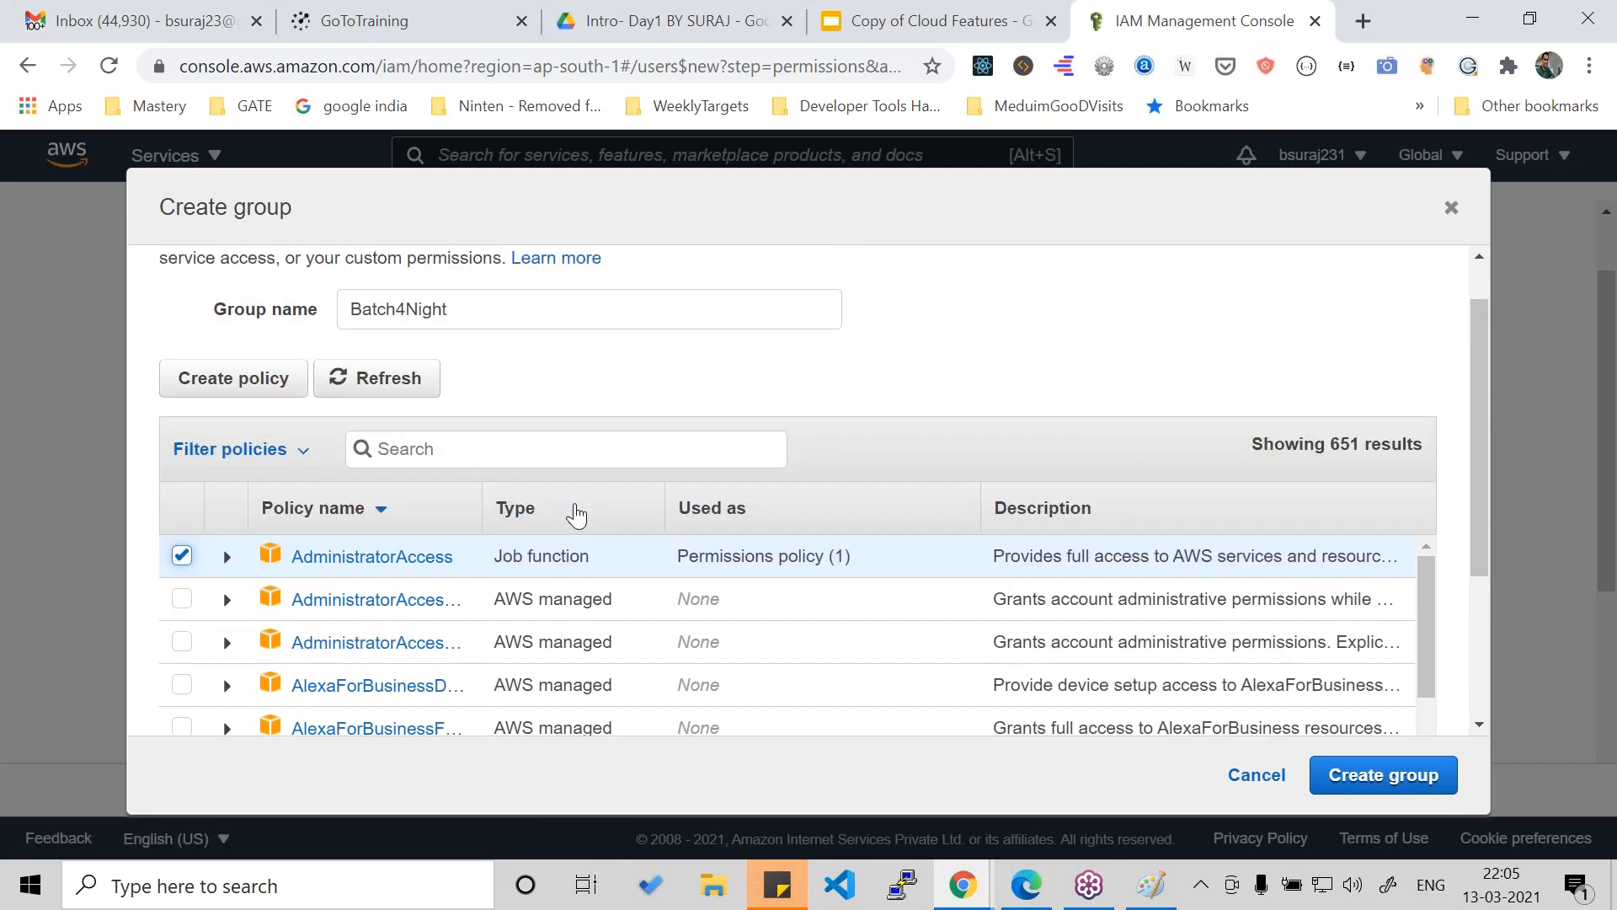
pyautogui.scroll(1, 576, 515)
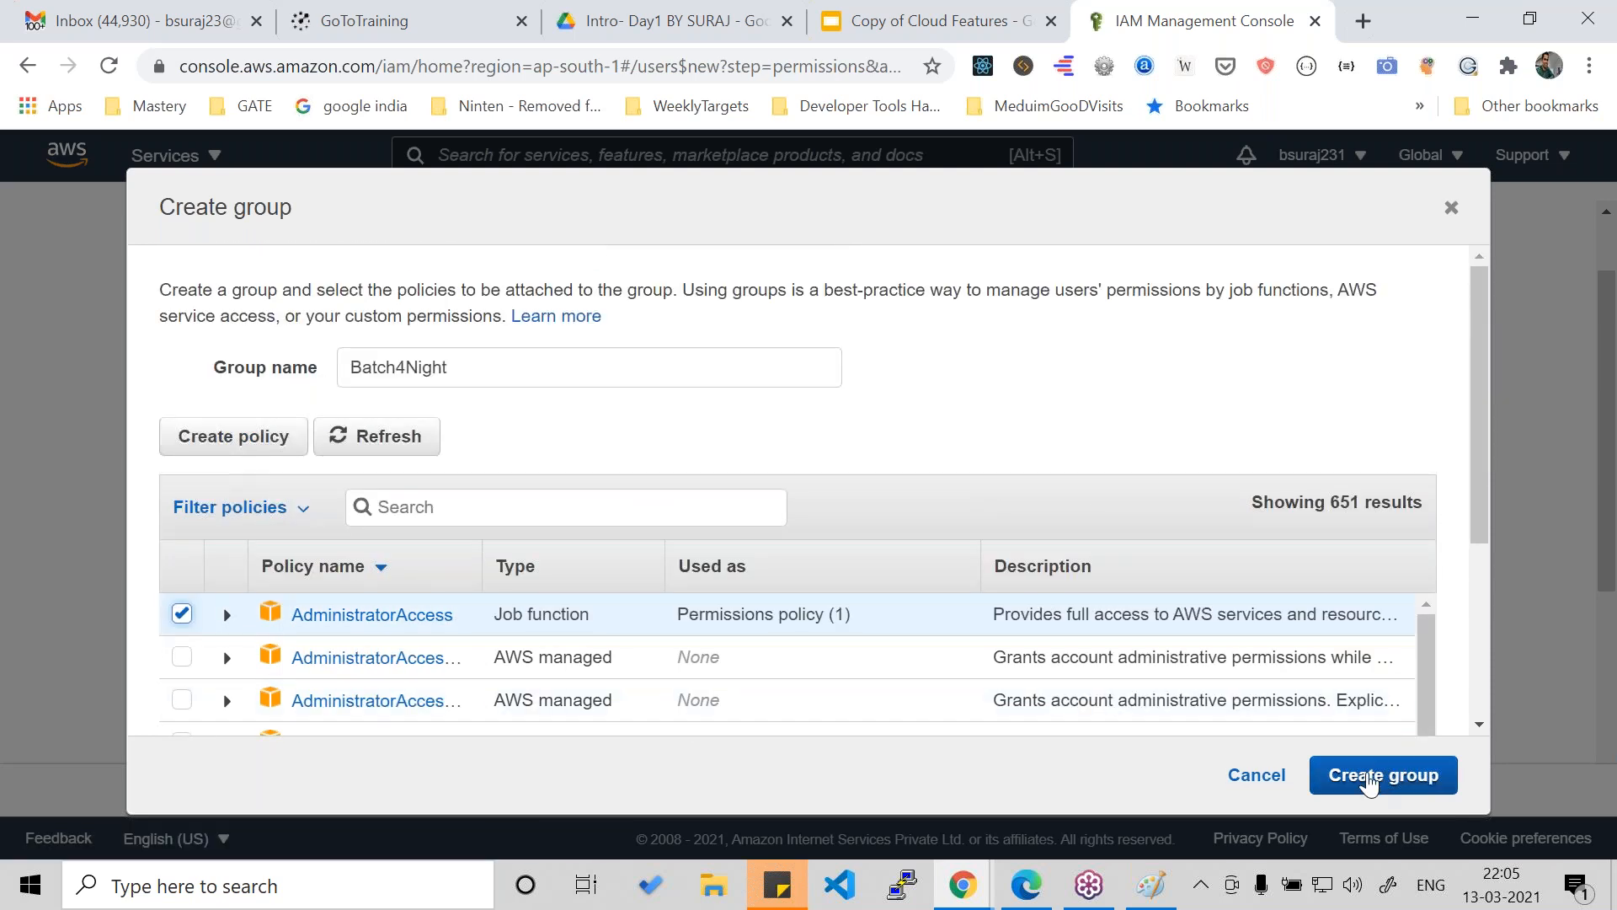
pyautogui.click(1369, 782)
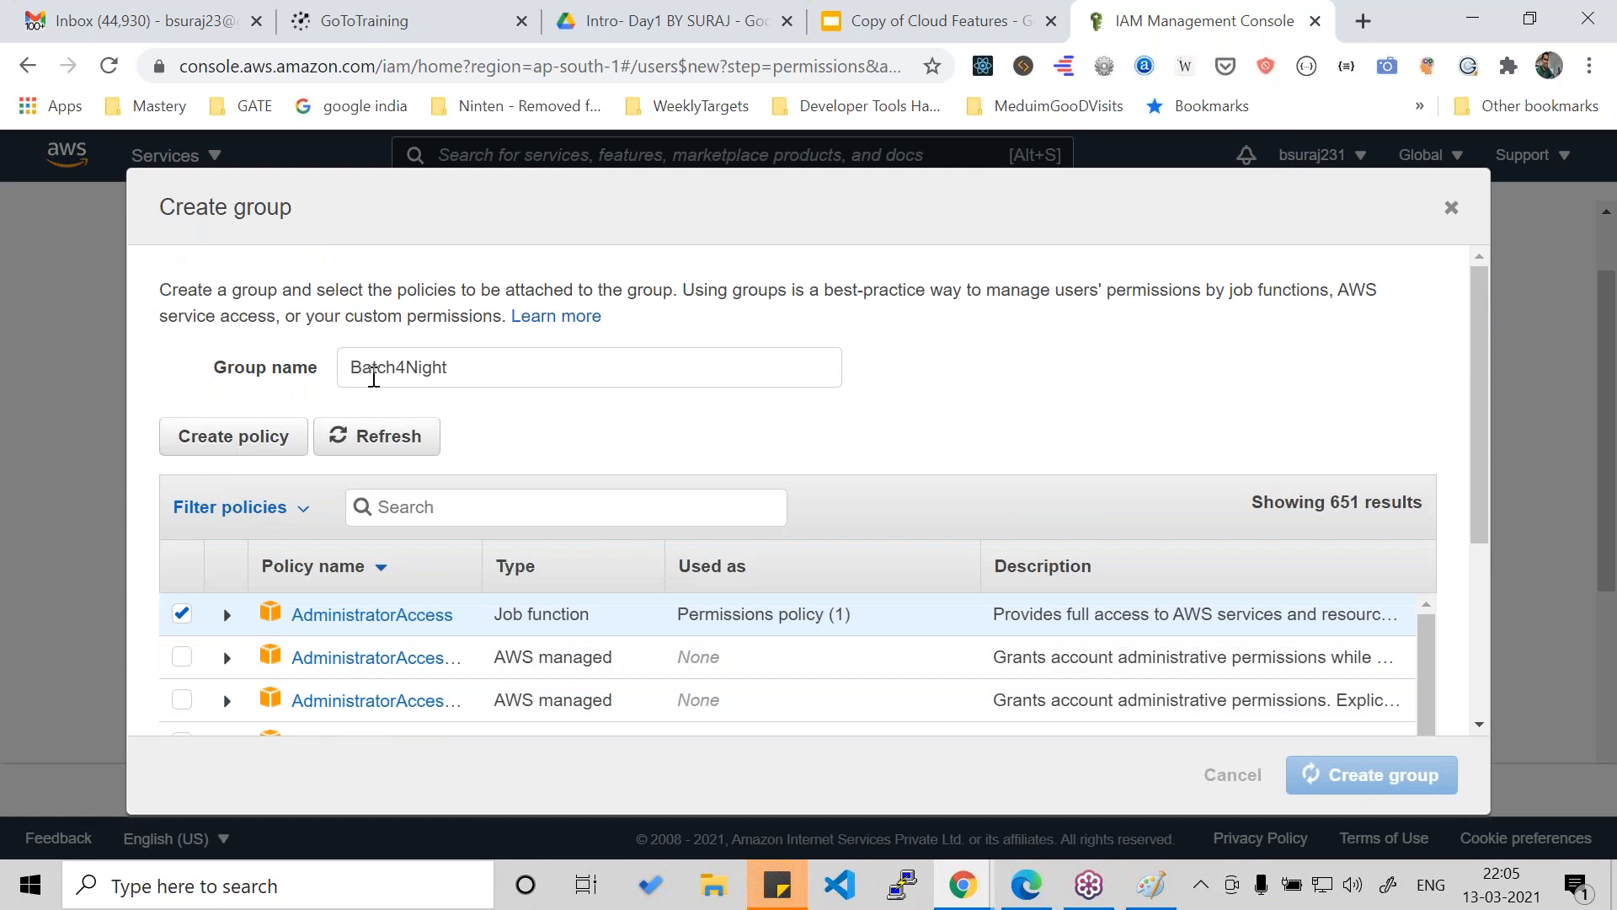
pyautogui.scroll(-4, 118, 587)
pyautogui.scroll(5, 114, 580)
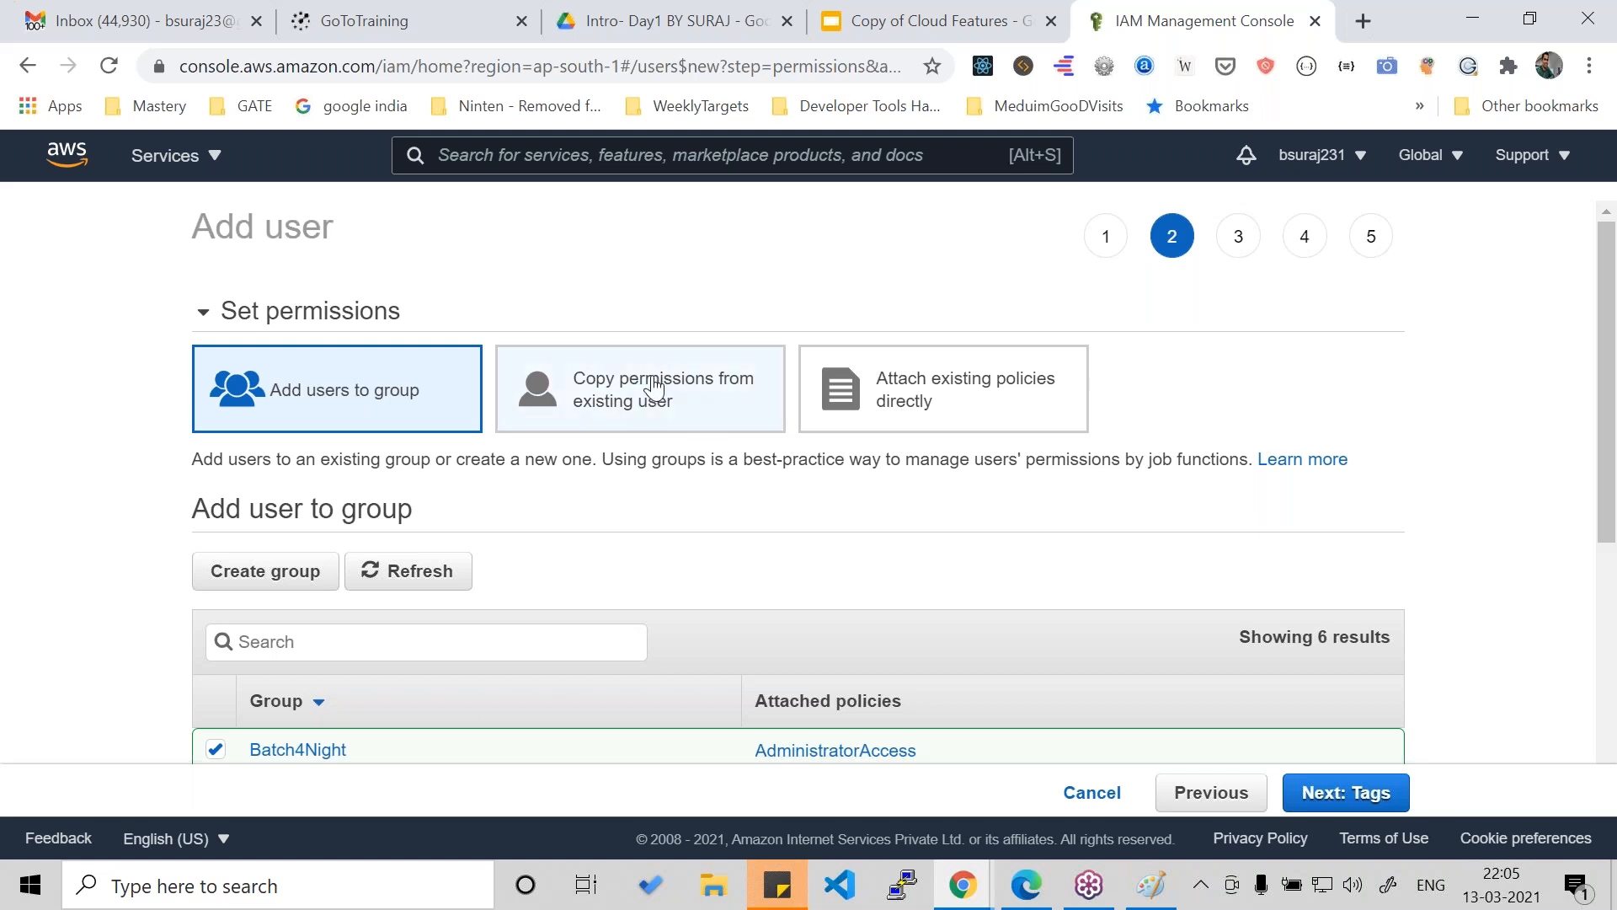
pyautogui.click(987, 396)
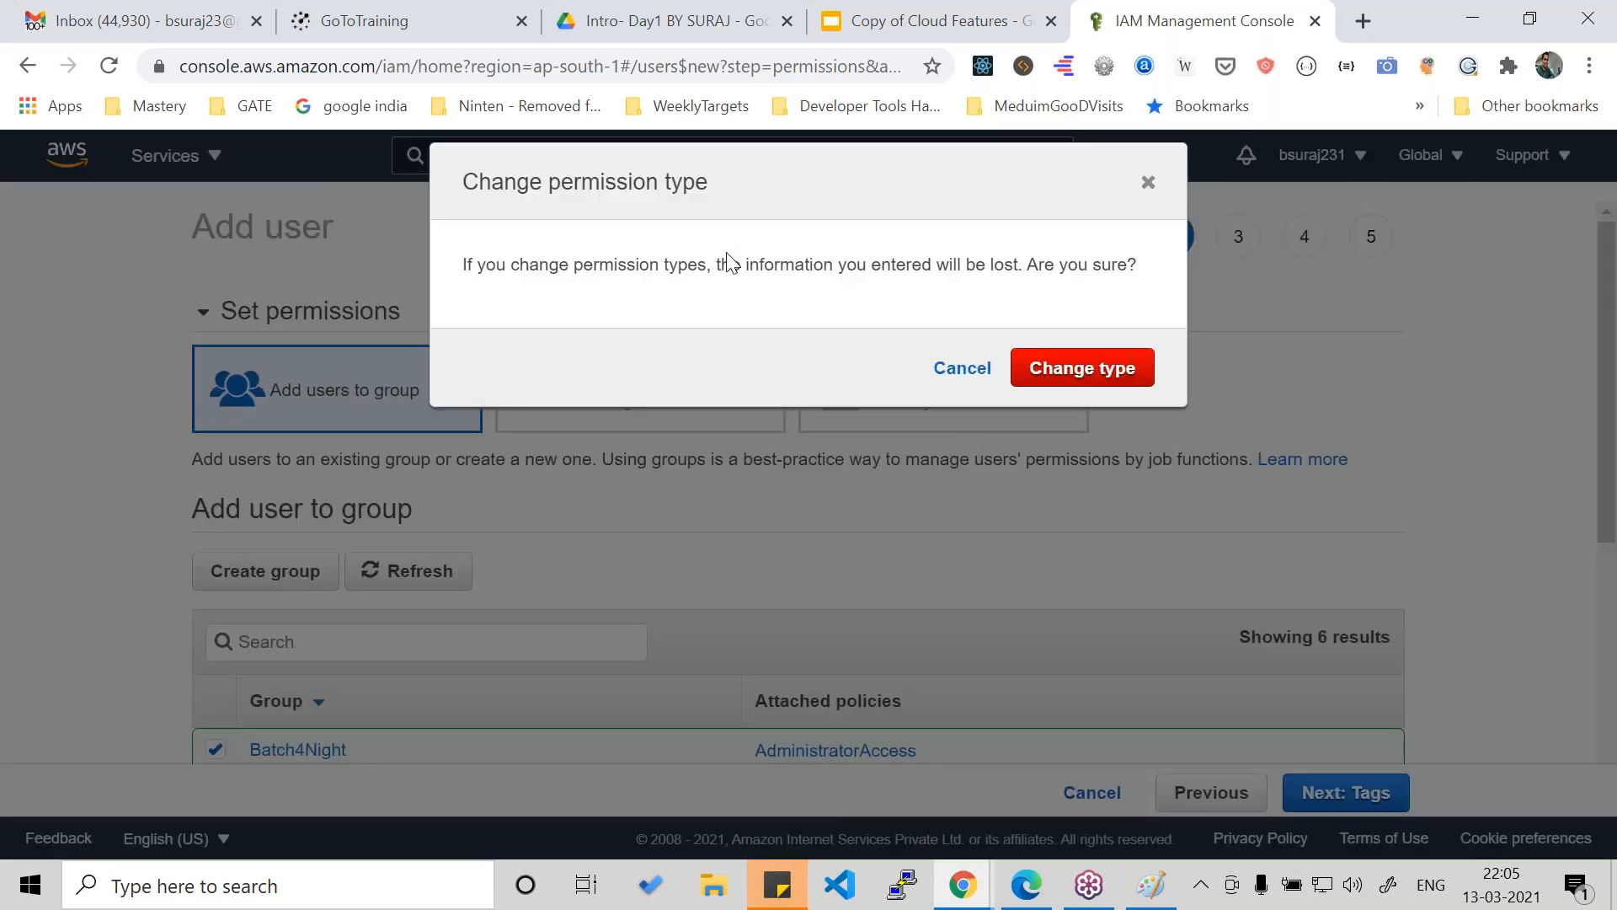
pyautogui.click(963, 369)
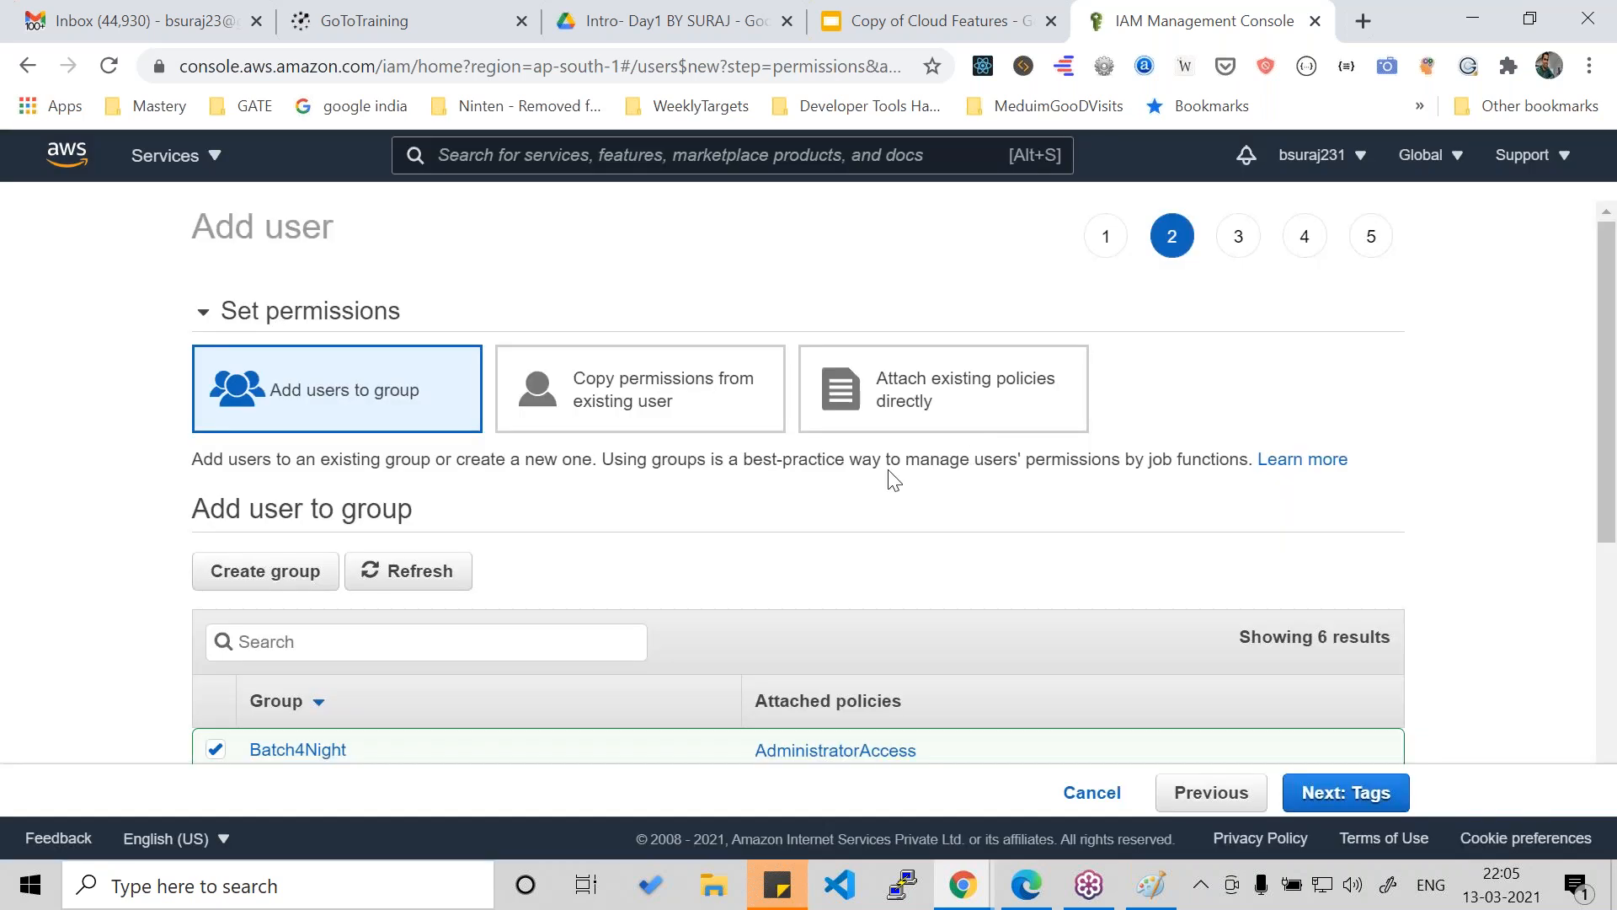
# - Continue to the tags with the Batch4Night group selected and add a tag with key KeyName and value KeyValue
pyautogui.scroll(-3, 889, 474)
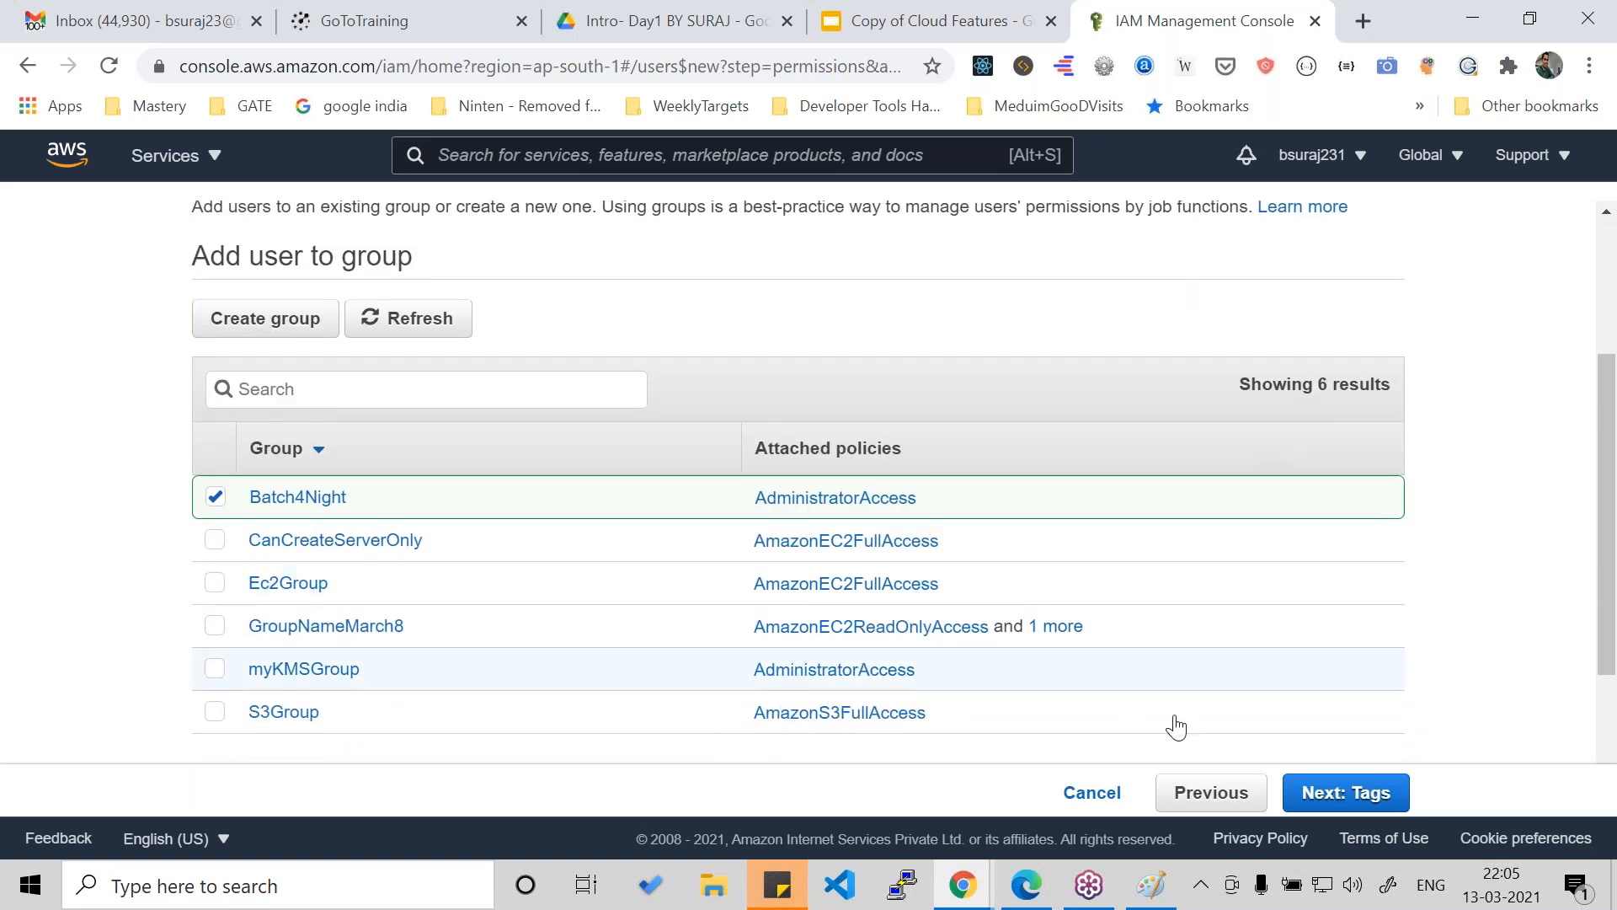
pyautogui.click(1340, 794)
pyautogui.click(415, 474)
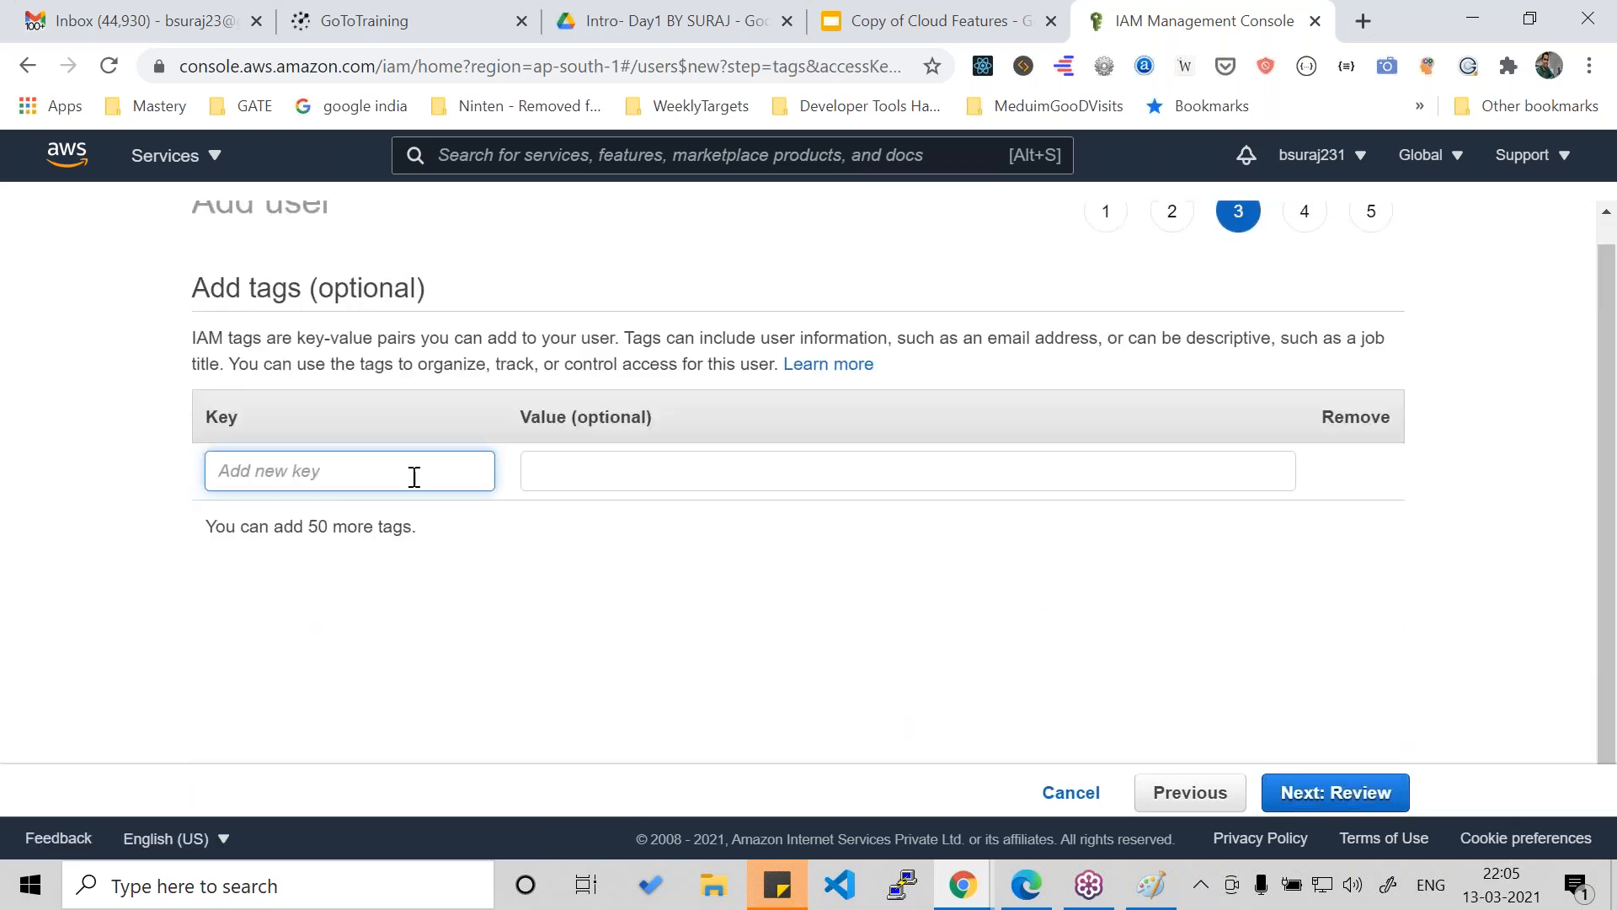
pyautogui.write('KeyName')
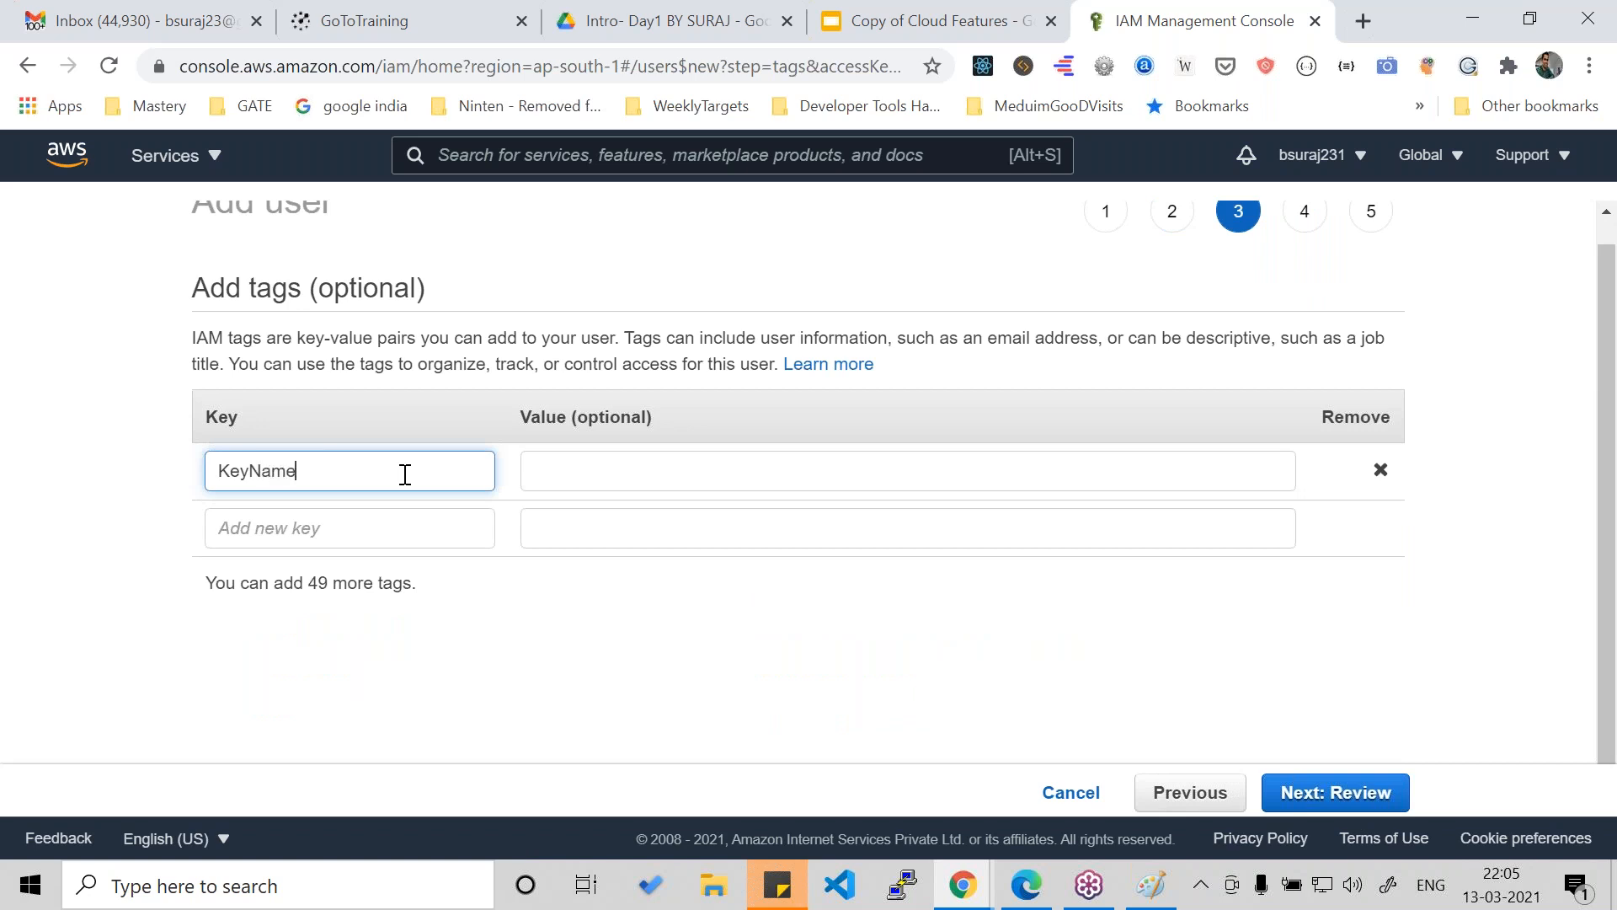
pyautogui.click(619, 476)
pyautogui.write('KeyValue')
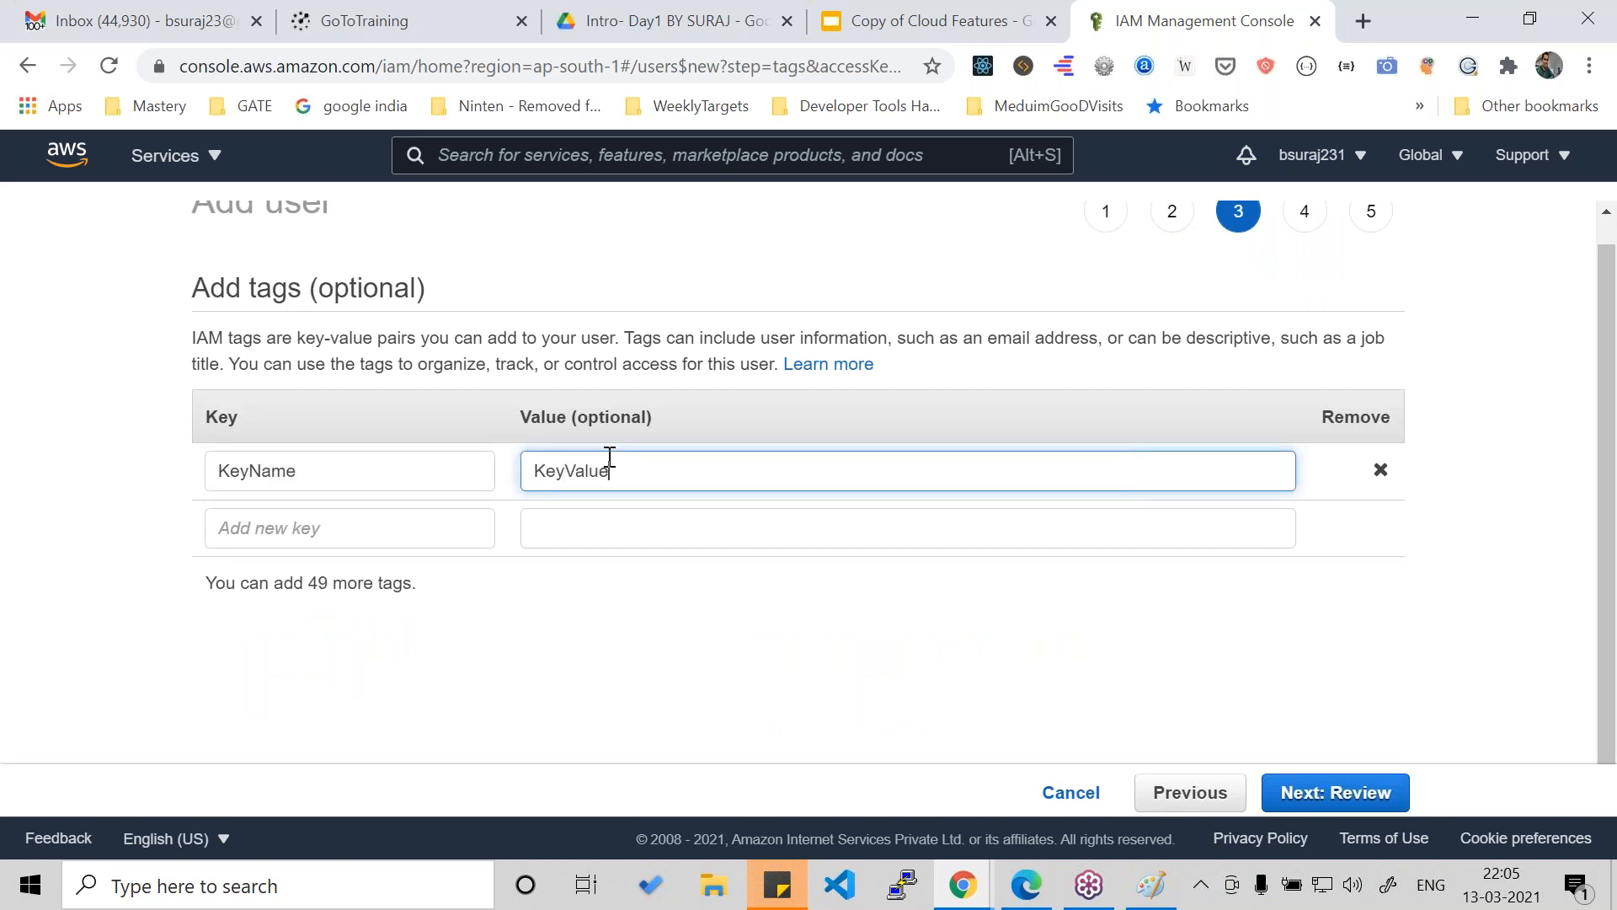
# - Review the user details, permissions summary and tag, and create the two users
pyautogui.click(1352, 792)
pyautogui.moveTo(526, 426); pyautogui.dragTo(640, 426)
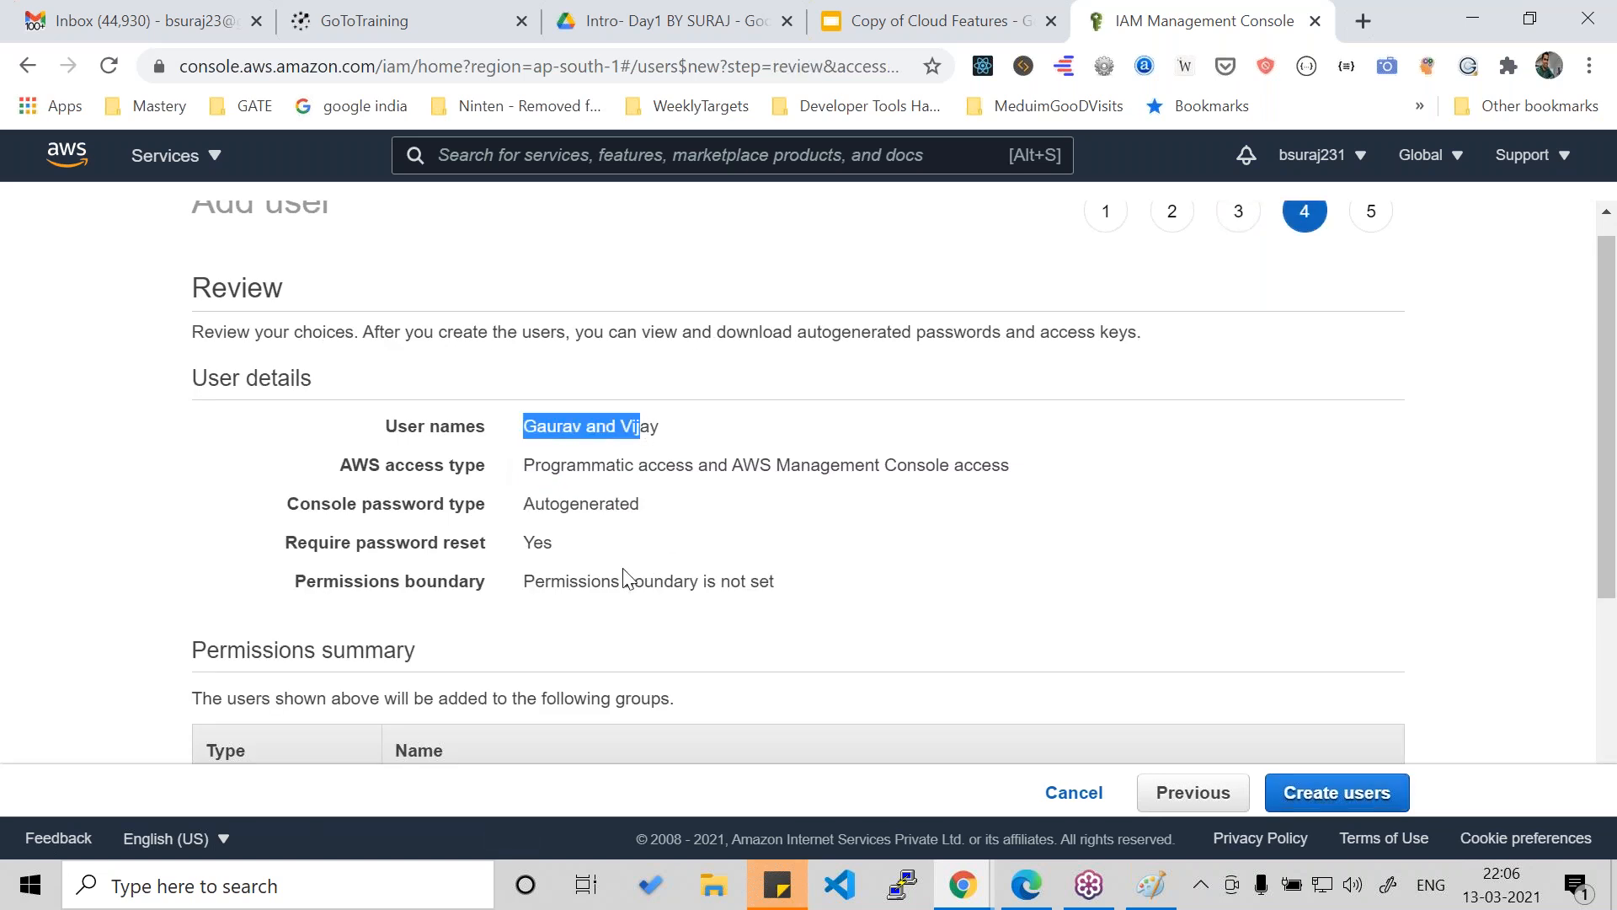
pyautogui.scroll(-1, 628, 582)
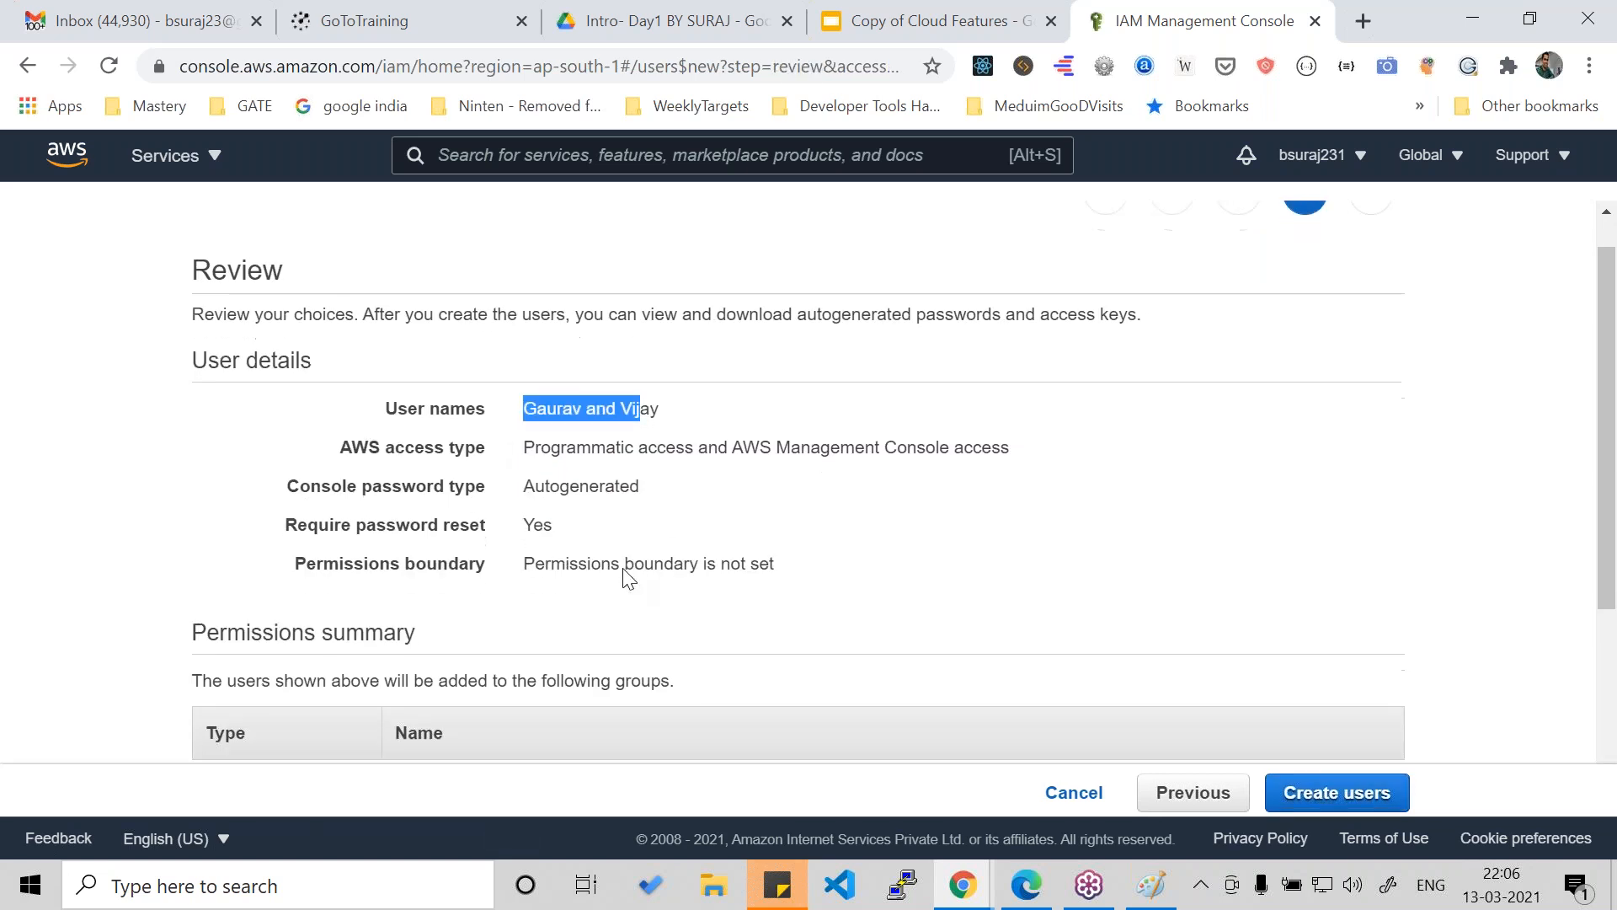
pyautogui.moveTo(567, 339); pyautogui.dragTo(906, 339)
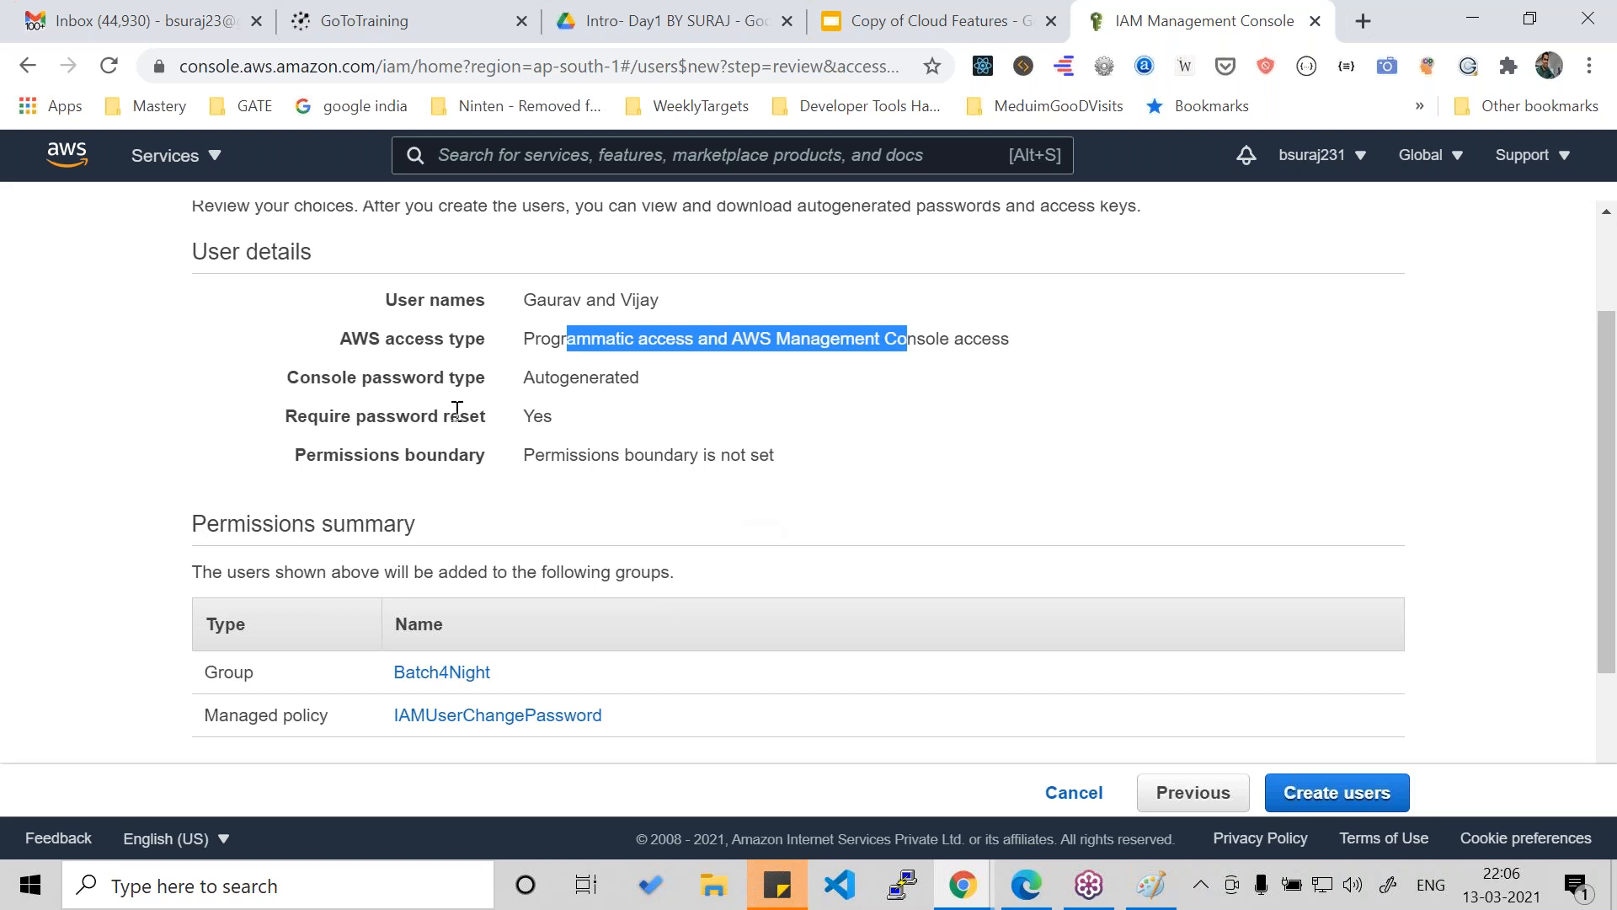
pyautogui.moveTo(364, 378); pyautogui.dragTo(657, 405)
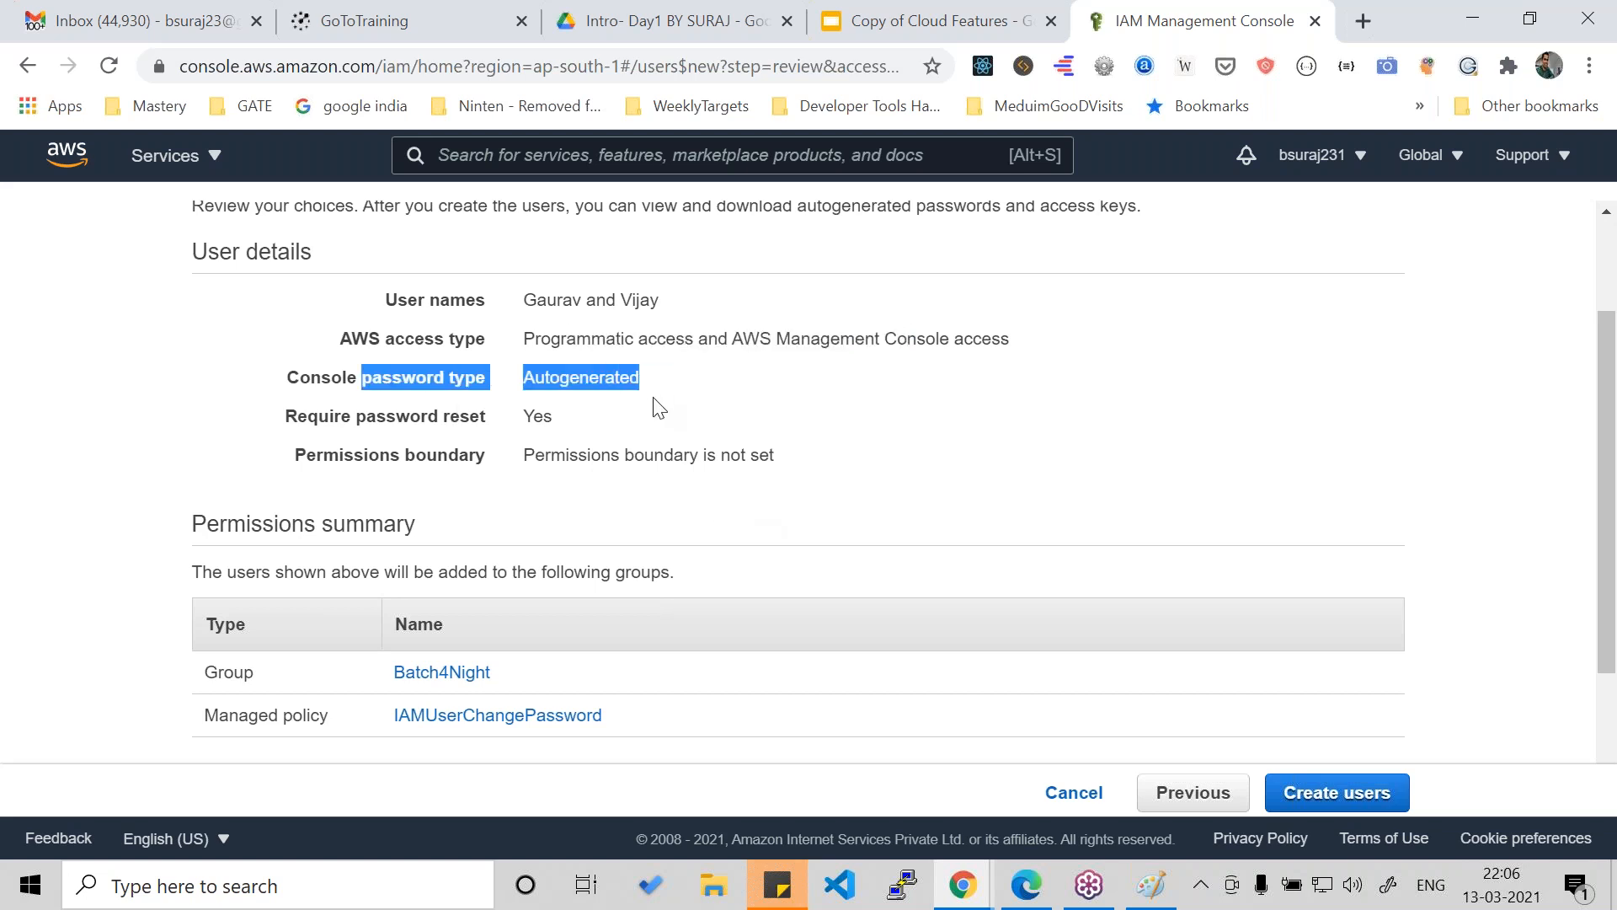
pyautogui.click(655, 412)
pyautogui.scroll(-2, 655, 413)
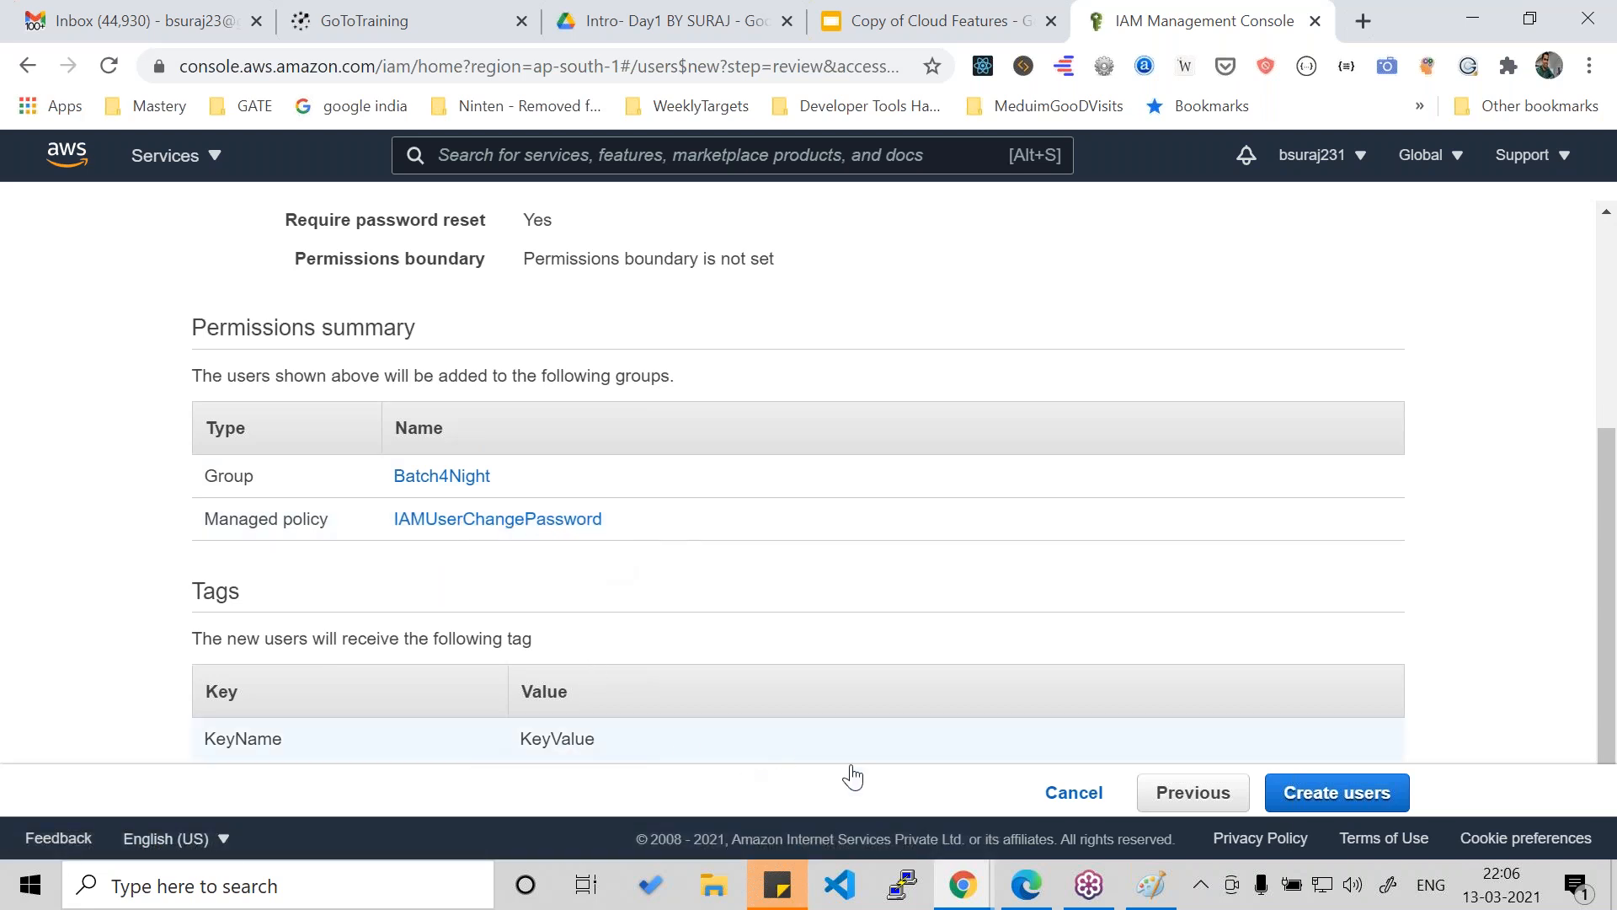
pyautogui.click(1336, 794)
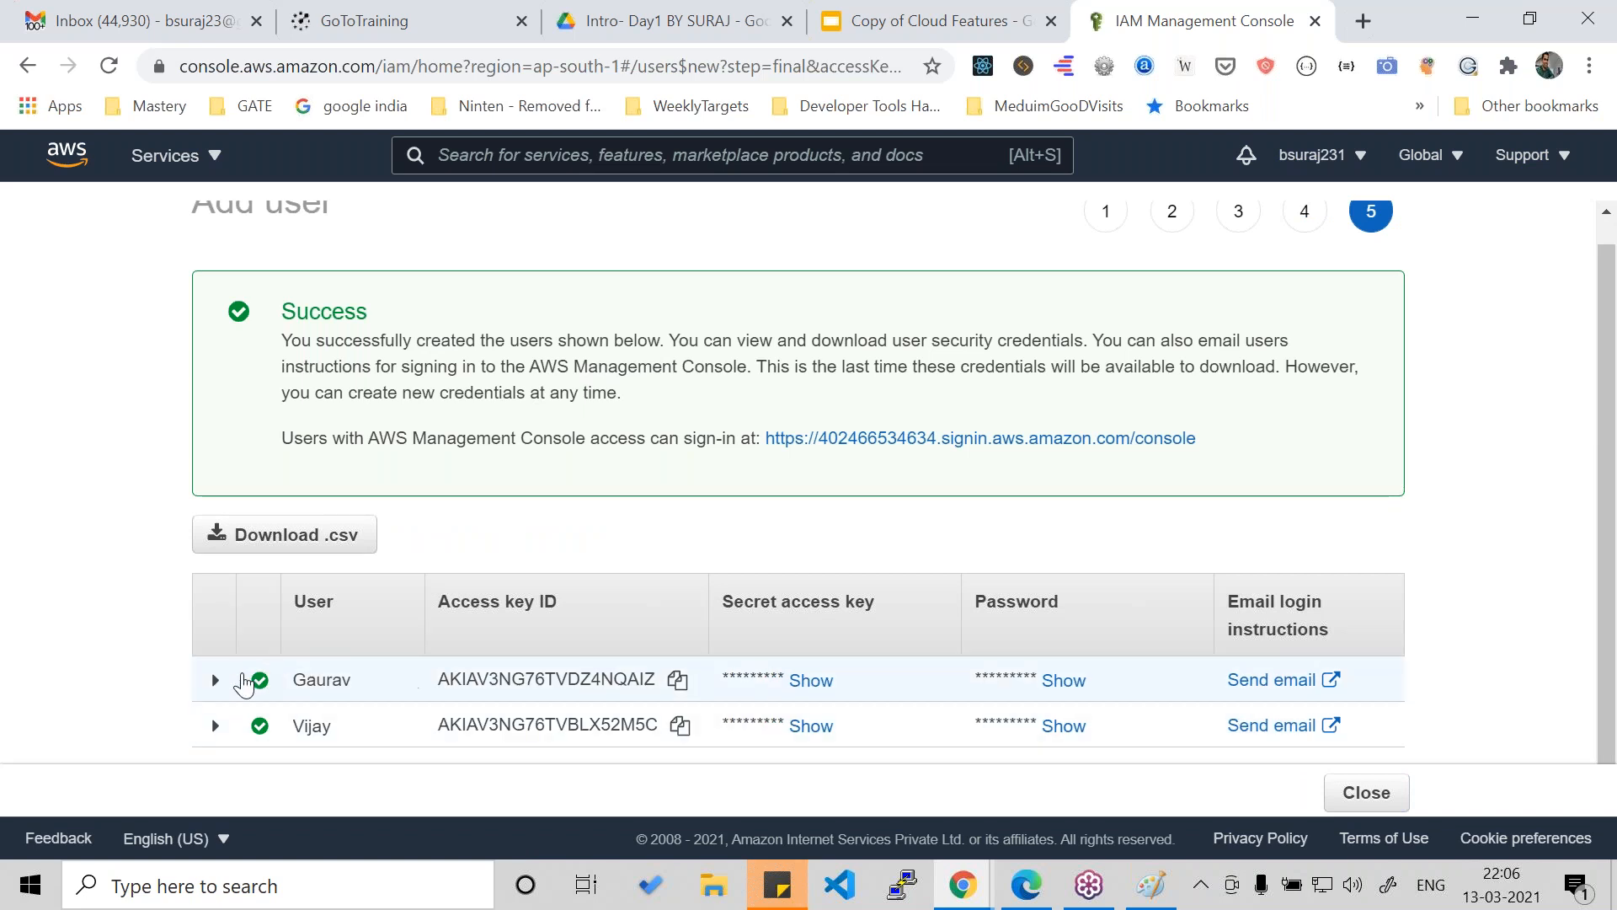
# - Download the new users' credentials as the CSV file new_user_credentials and open it maximized in Excel
pyautogui.click(295, 539)
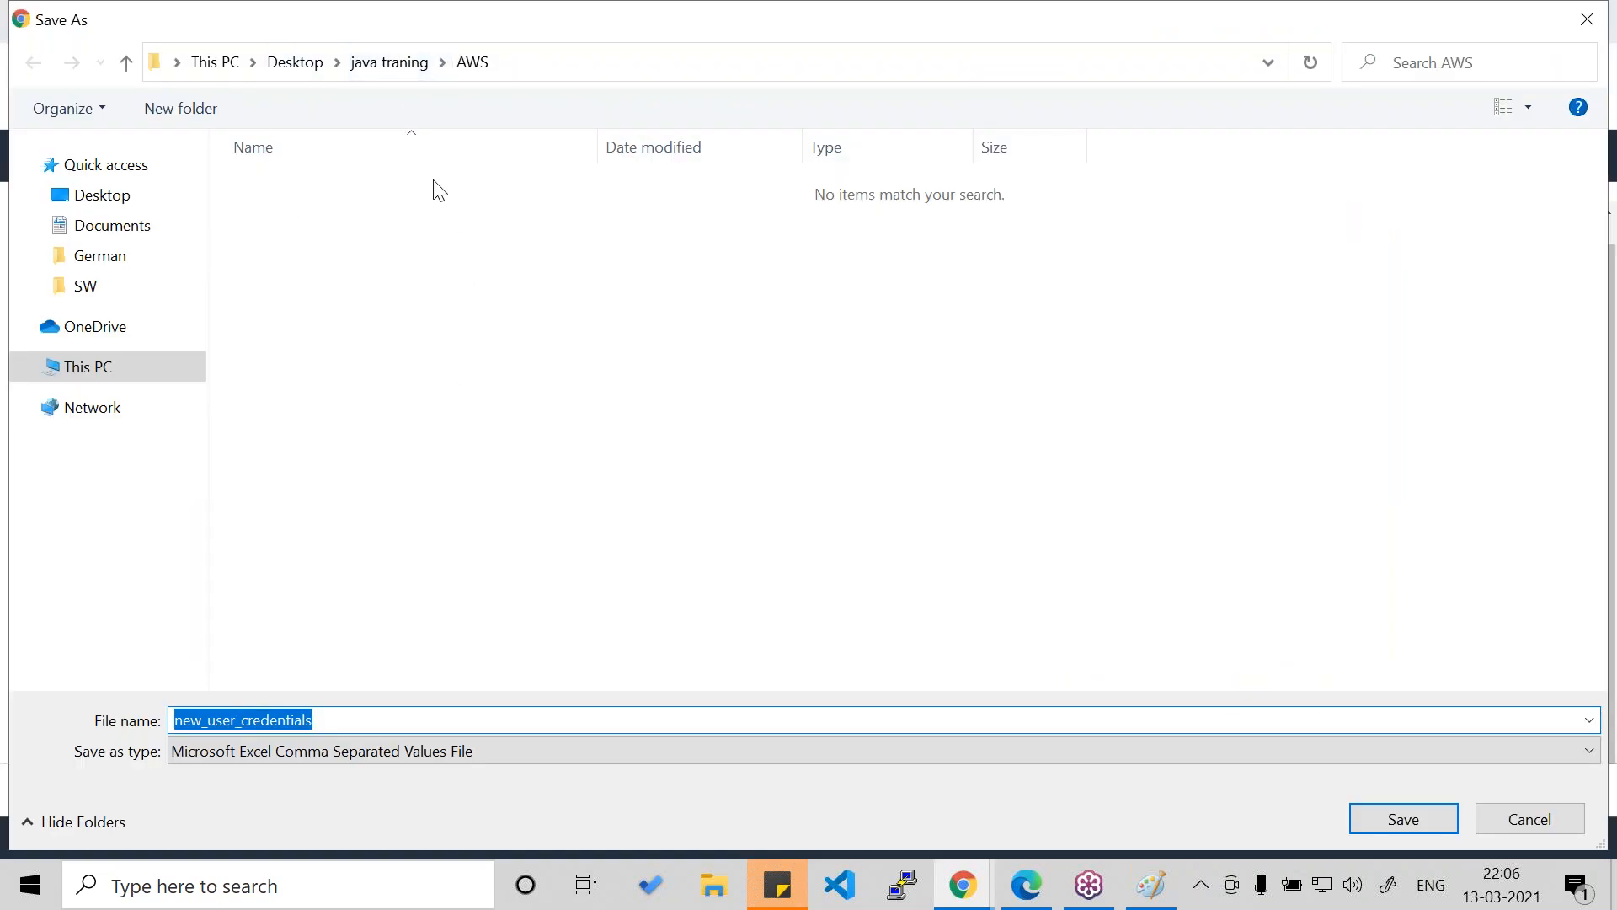
pyautogui.click(1399, 821)
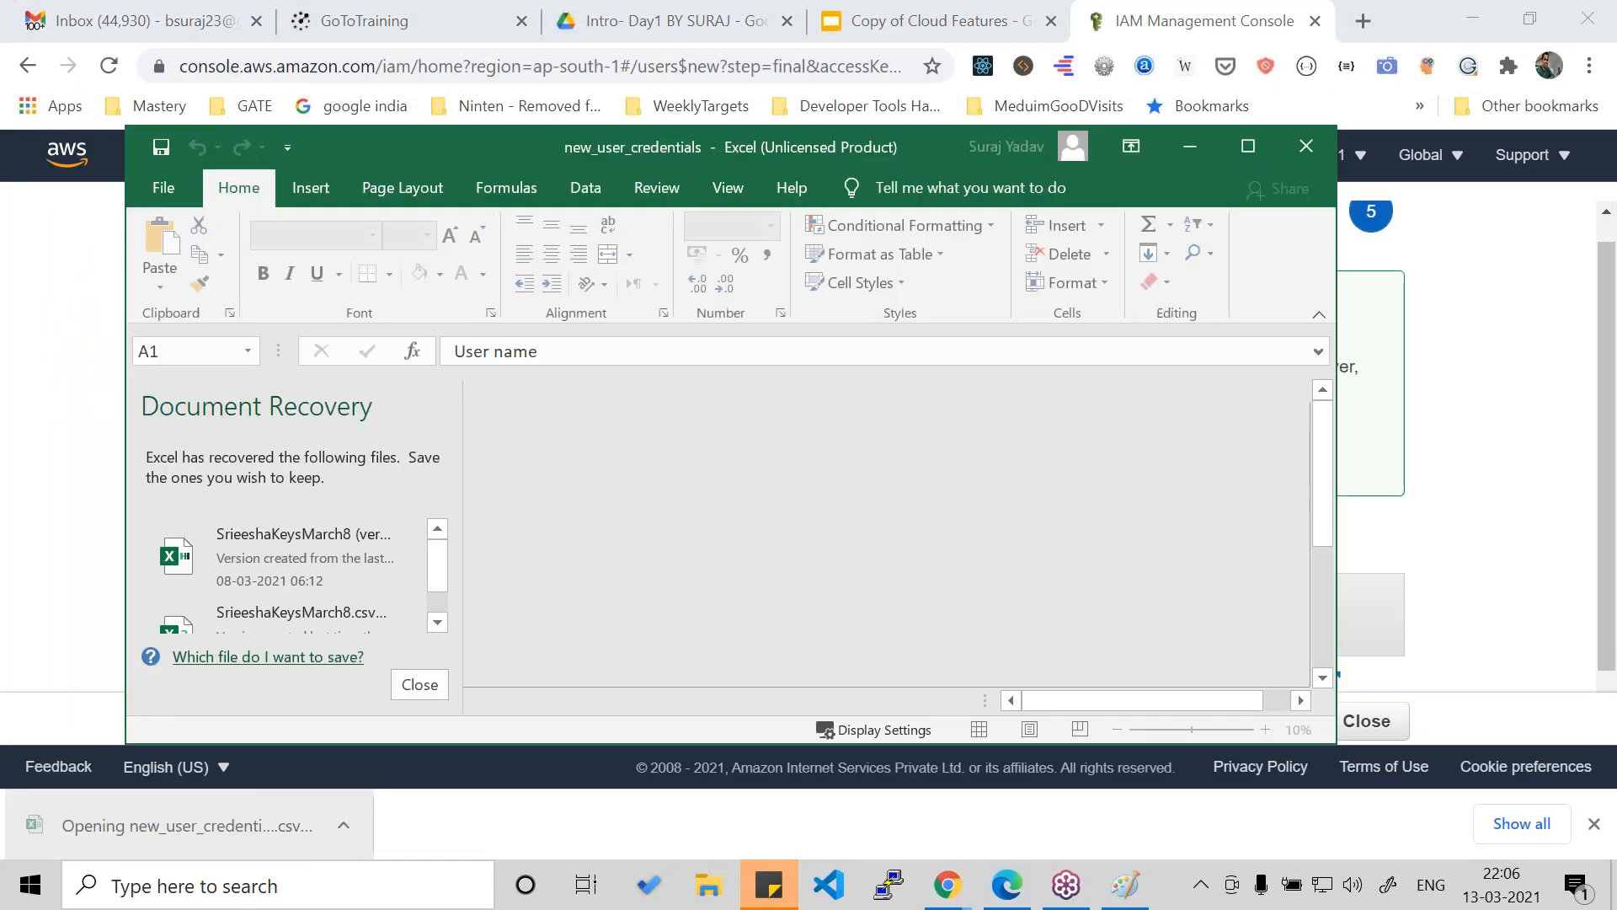
pyautogui.click(1250, 147)
# - Widen the Access key ID and Secret access key columns in the credentials sheet
pyautogui.press('Right')
pyautogui.click(572, 315)
pyautogui.moveTo(614, 265); pyautogui.dragTo(763, 265)
pyautogui.moveTo(852, 264); pyautogui.dragTo(982, 264)
pyautogui.click(867, 360)
pyautogui.click(845, 318)
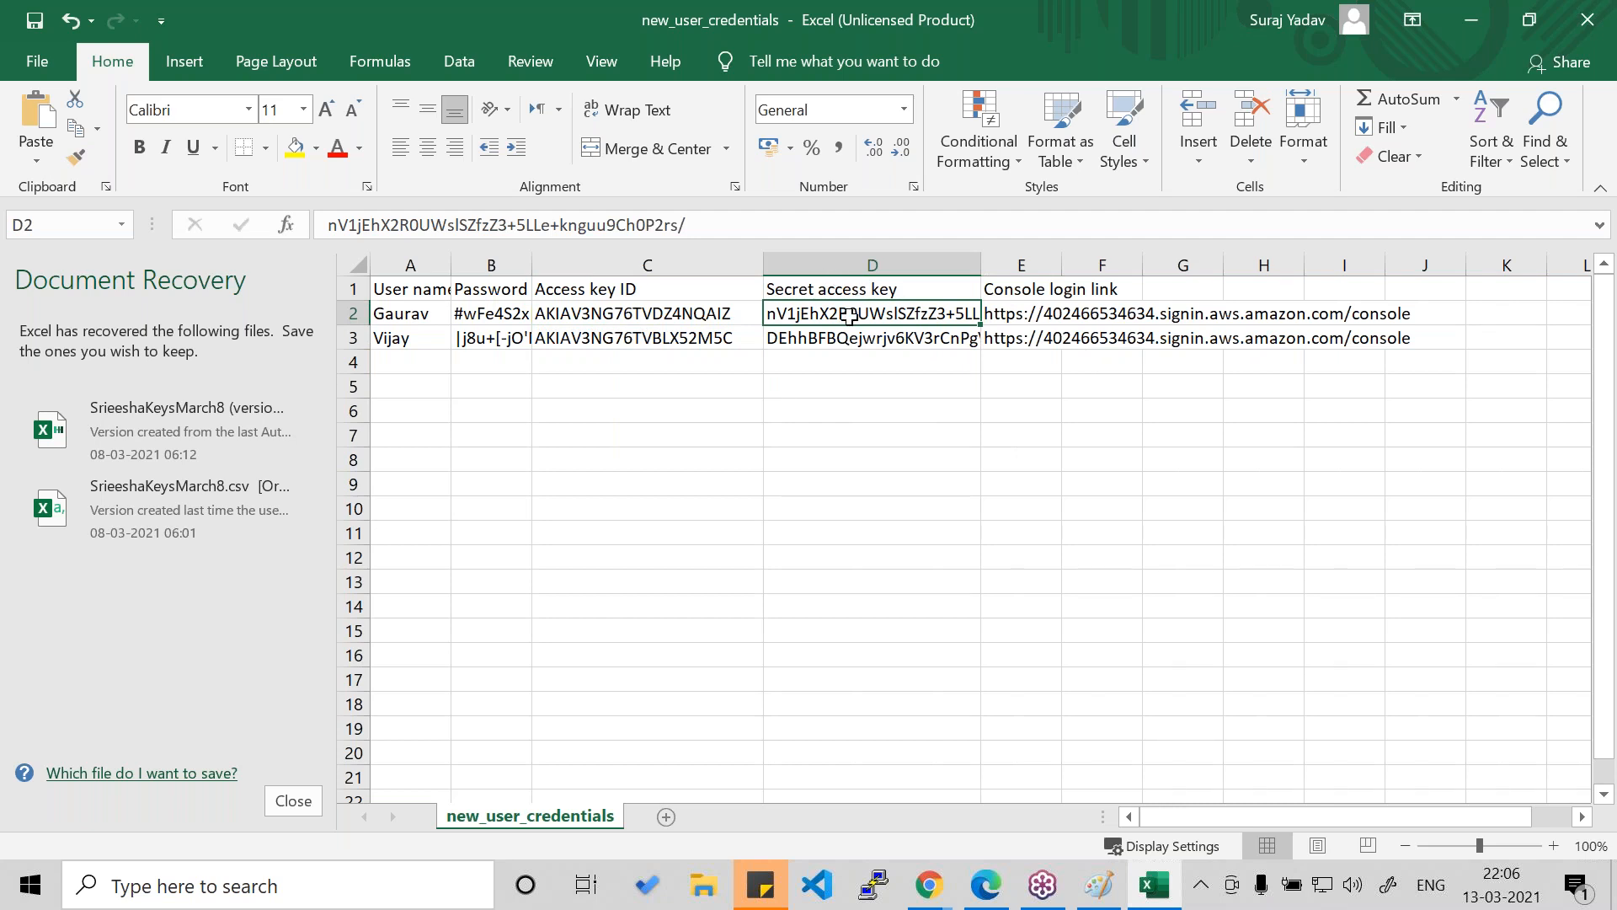
# - Examine the console login link for the first user and both user name entries in the credentials sheet
pyautogui.click(1053, 316)
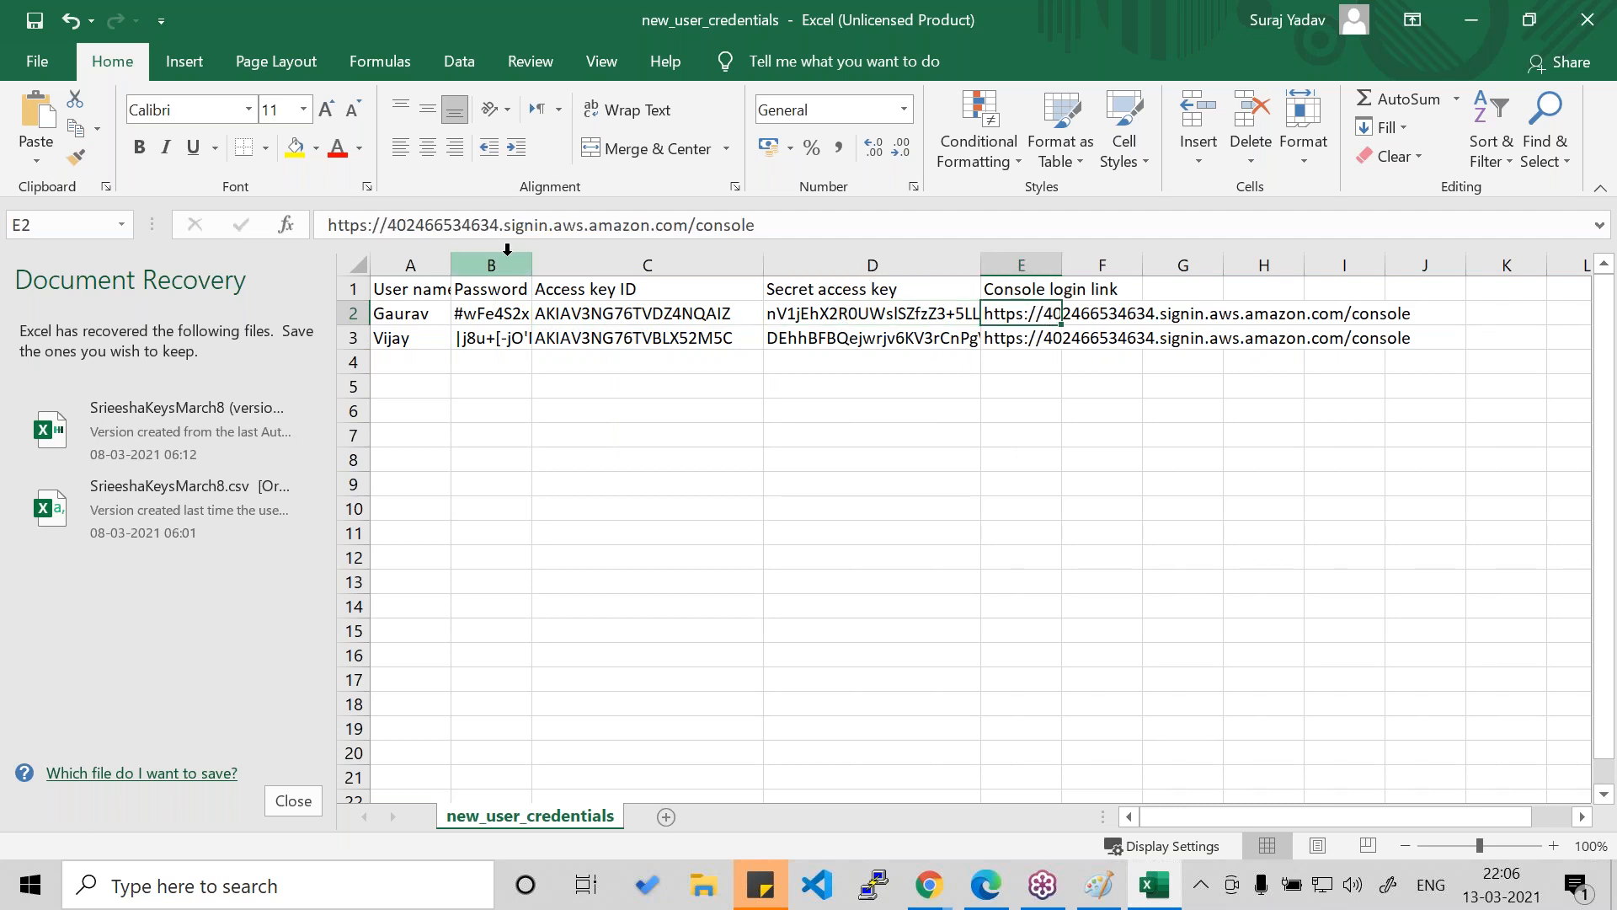
pyautogui.click(784, 224)
pyautogui.keyDown('shift'); pyautogui.click(327, 228); pyautogui.keyUp('shift')
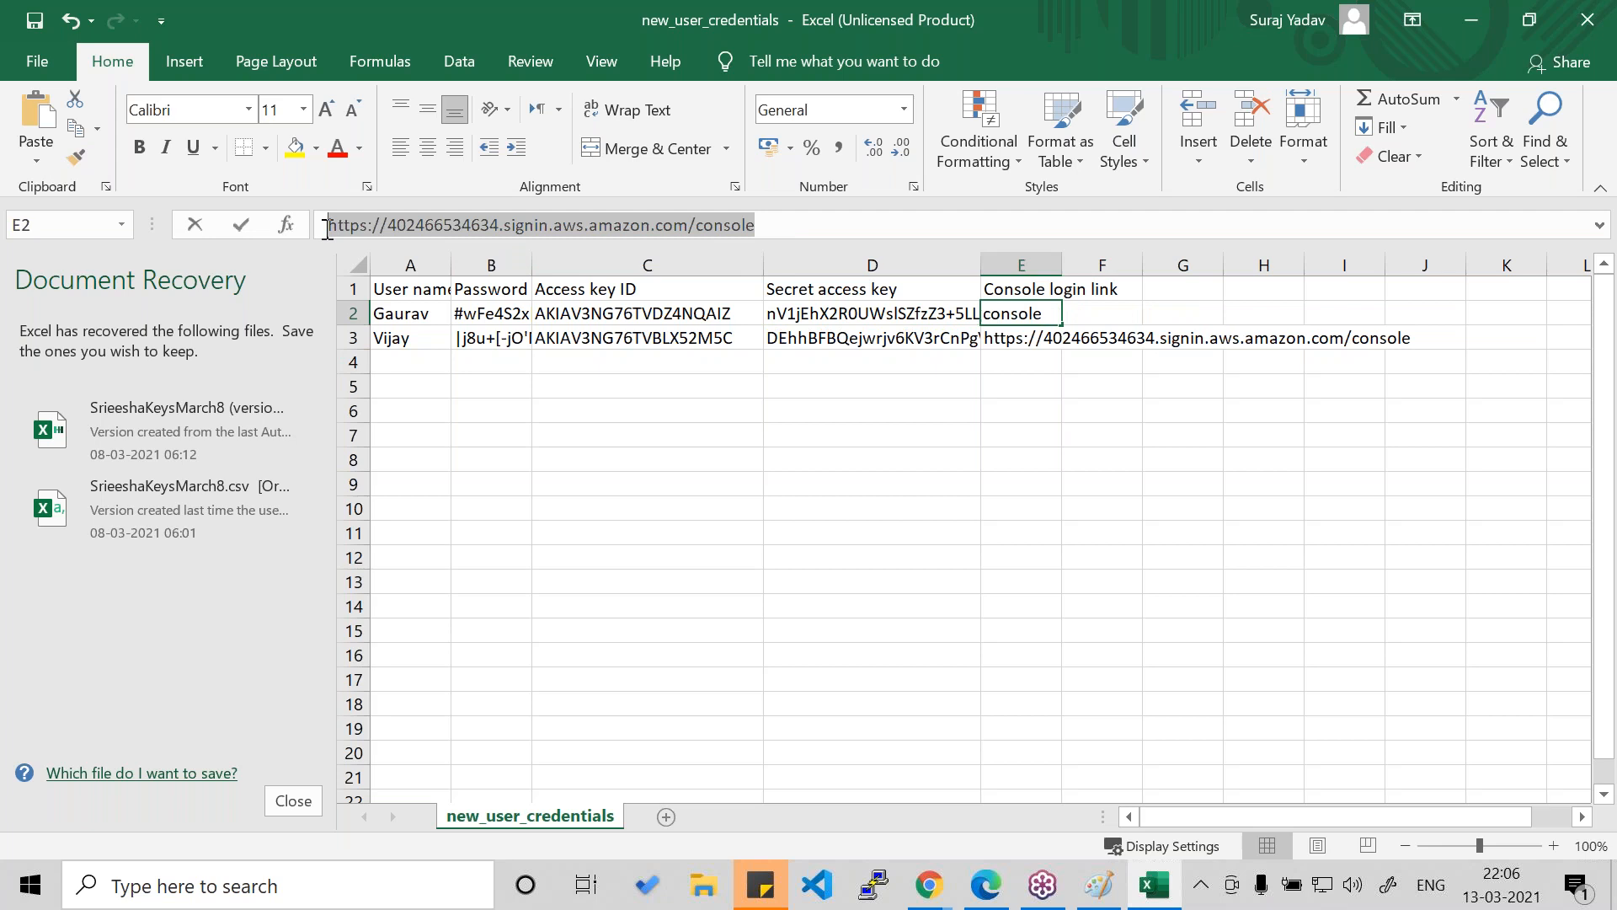
pyautogui.click(1407, 38)
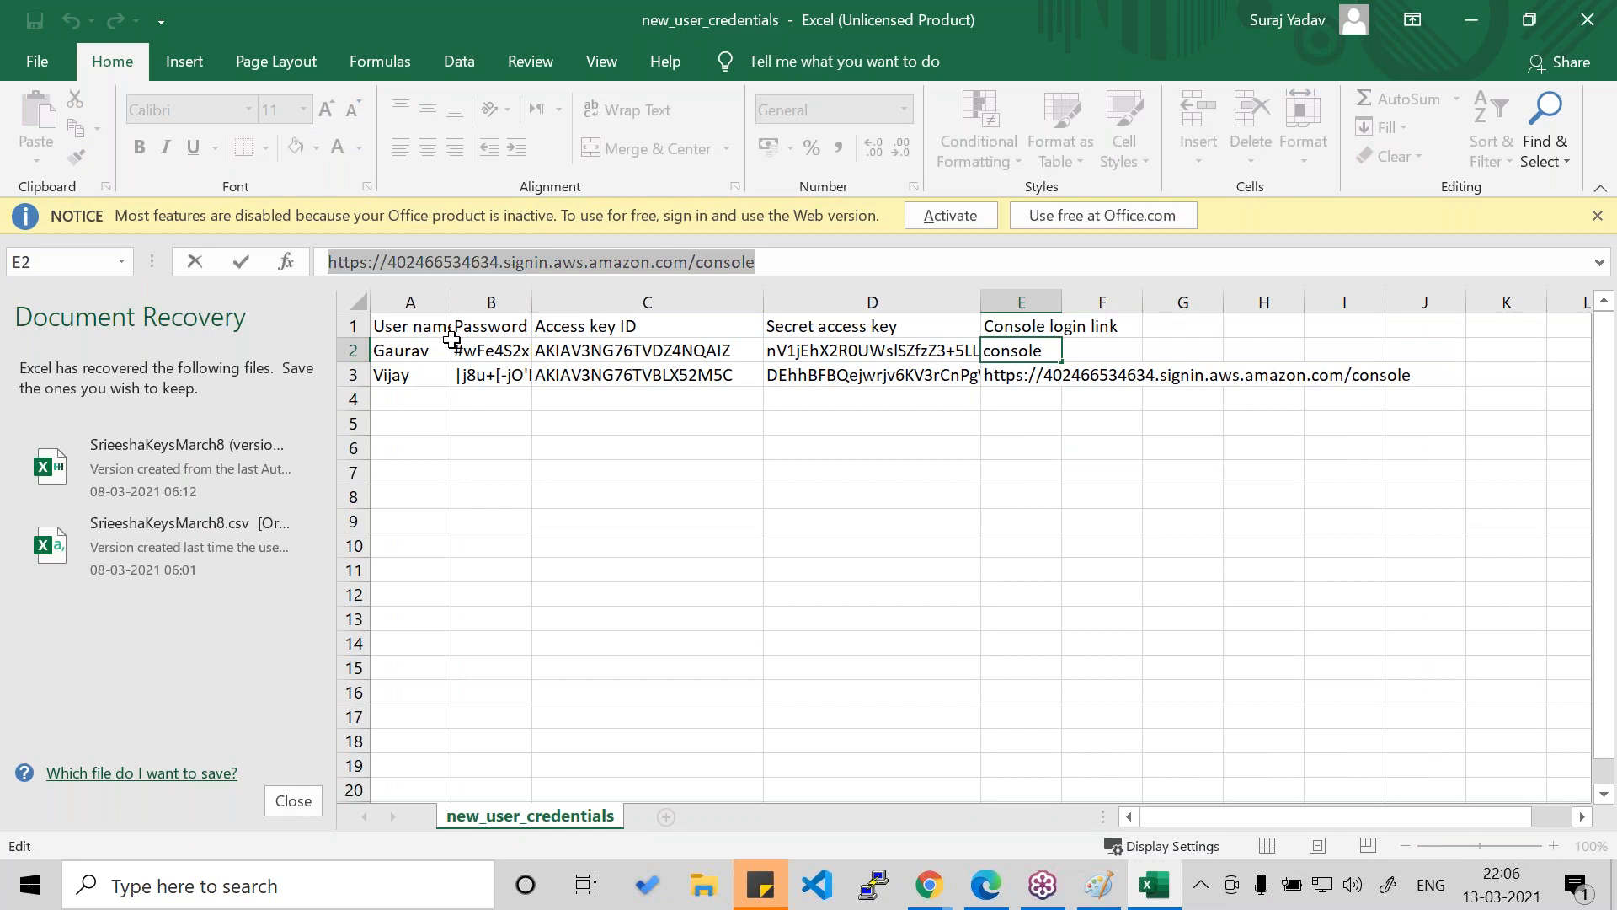
pyautogui.press('Return')
pyautogui.click(415, 351)
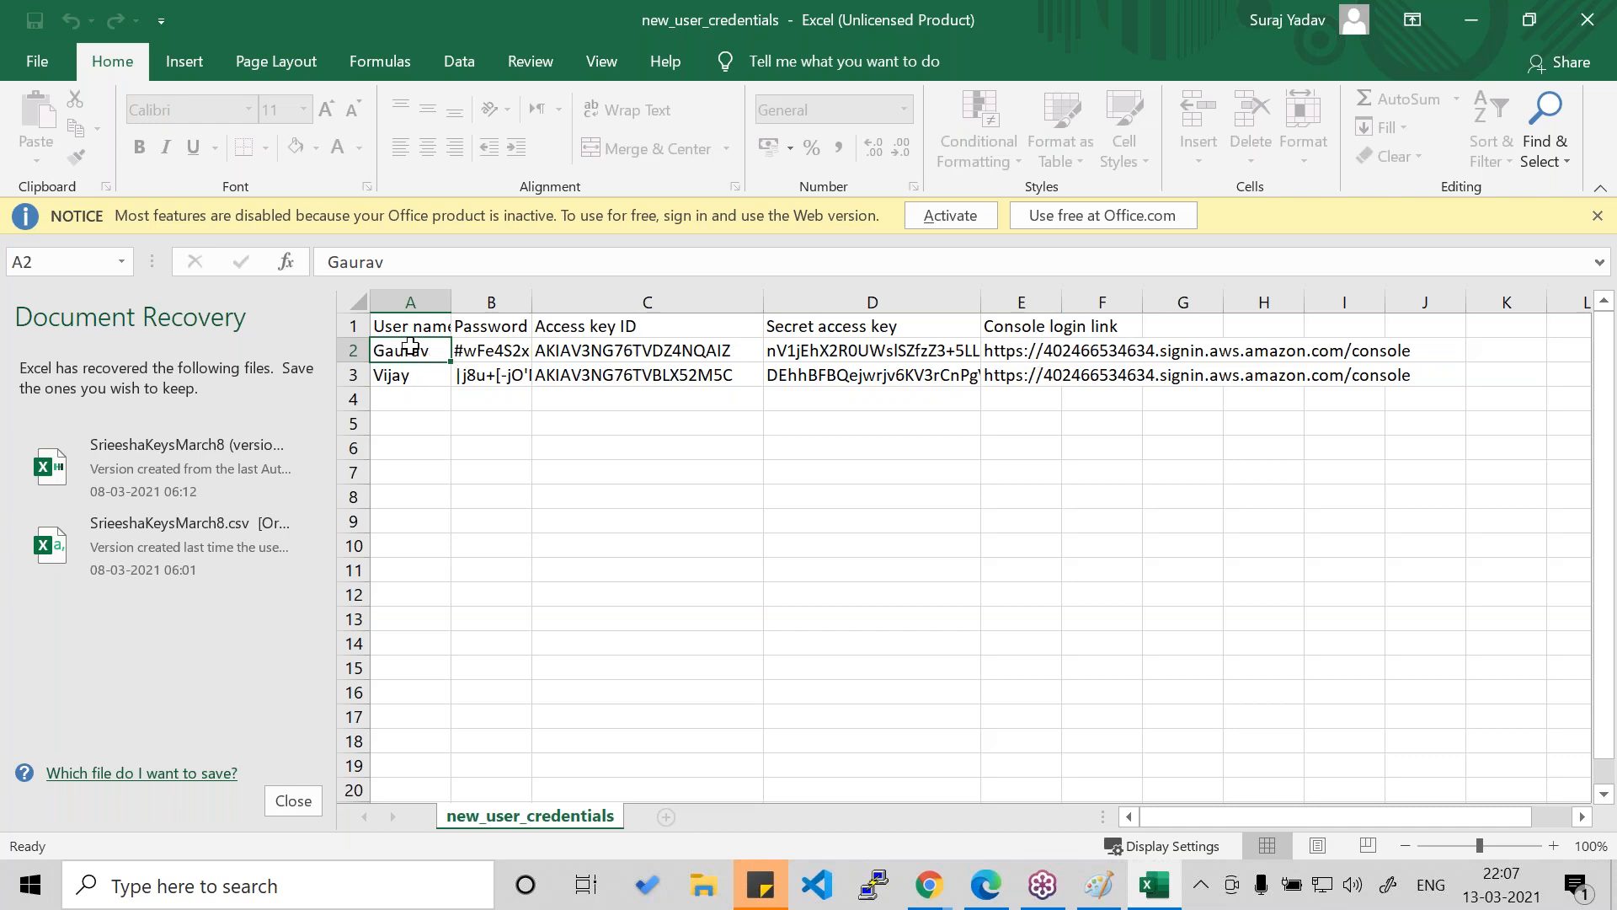
pyautogui.click(407, 381)
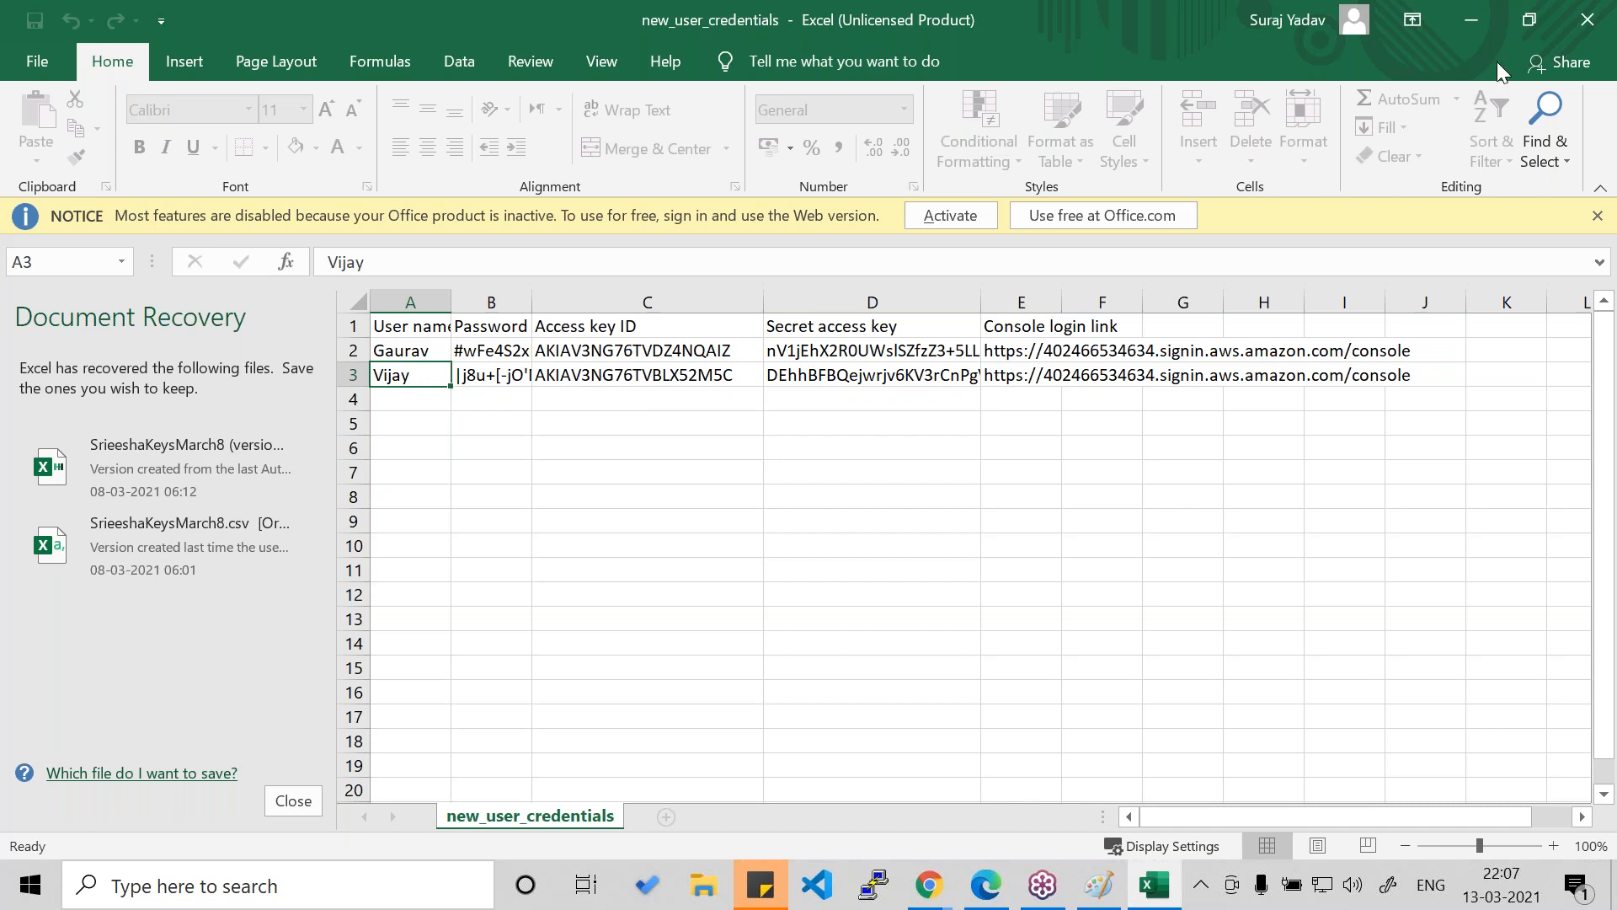
# - Return to the AWS console in the browser, close the user creation summary and look over the users list
pyautogui.click(1459, 21)
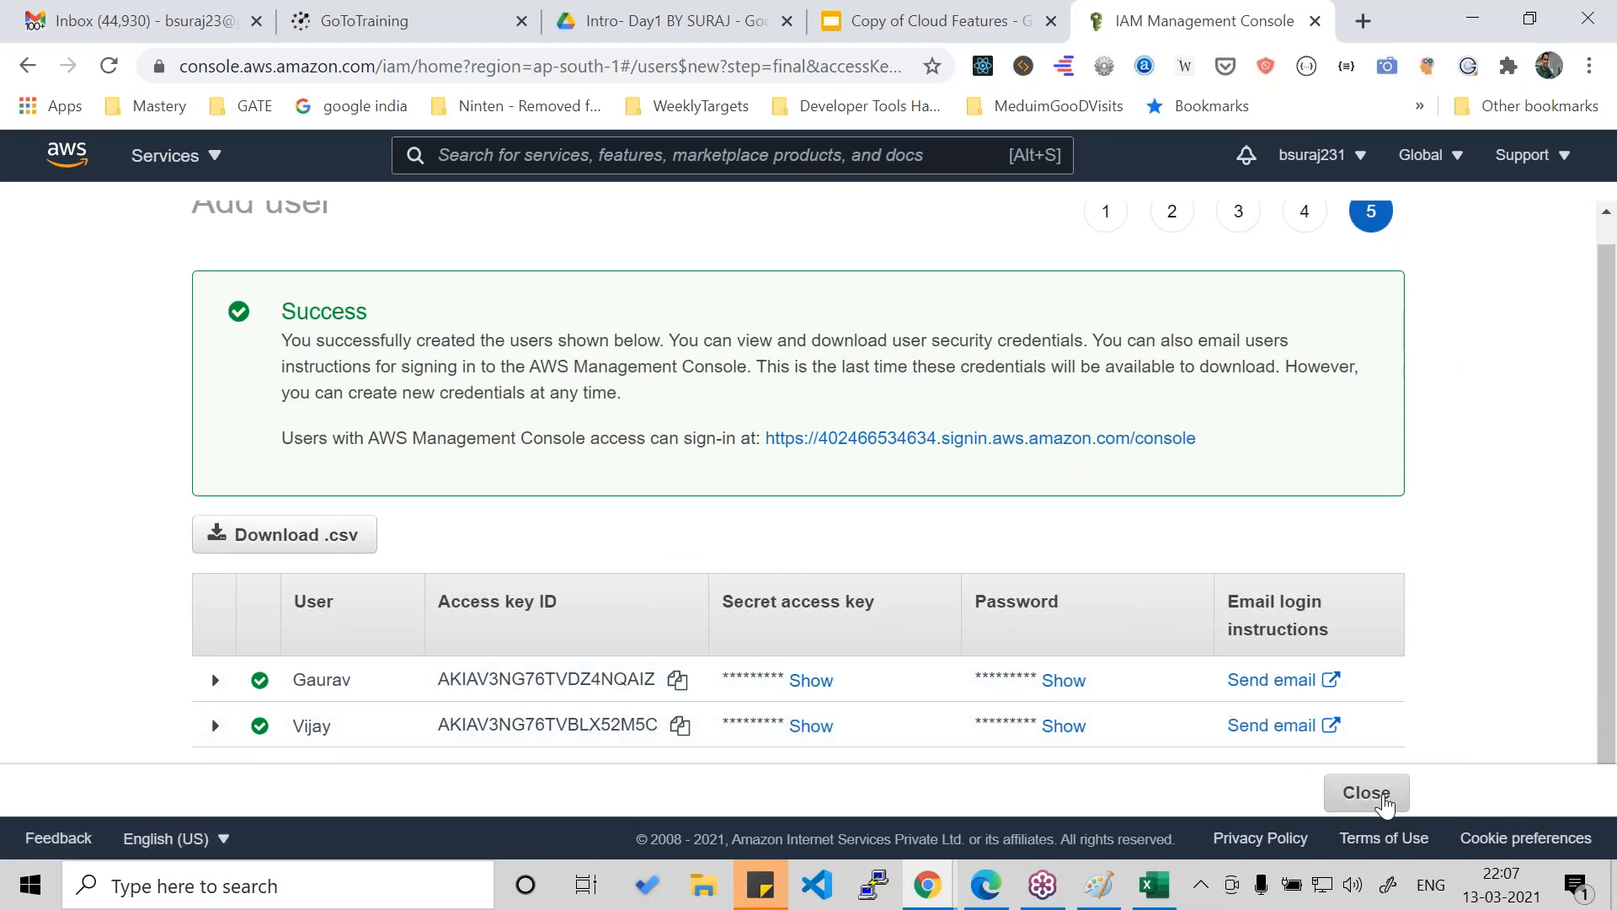
pyautogui.click(1386, 804)
pyautogui.scroll(-1, 726, 609)
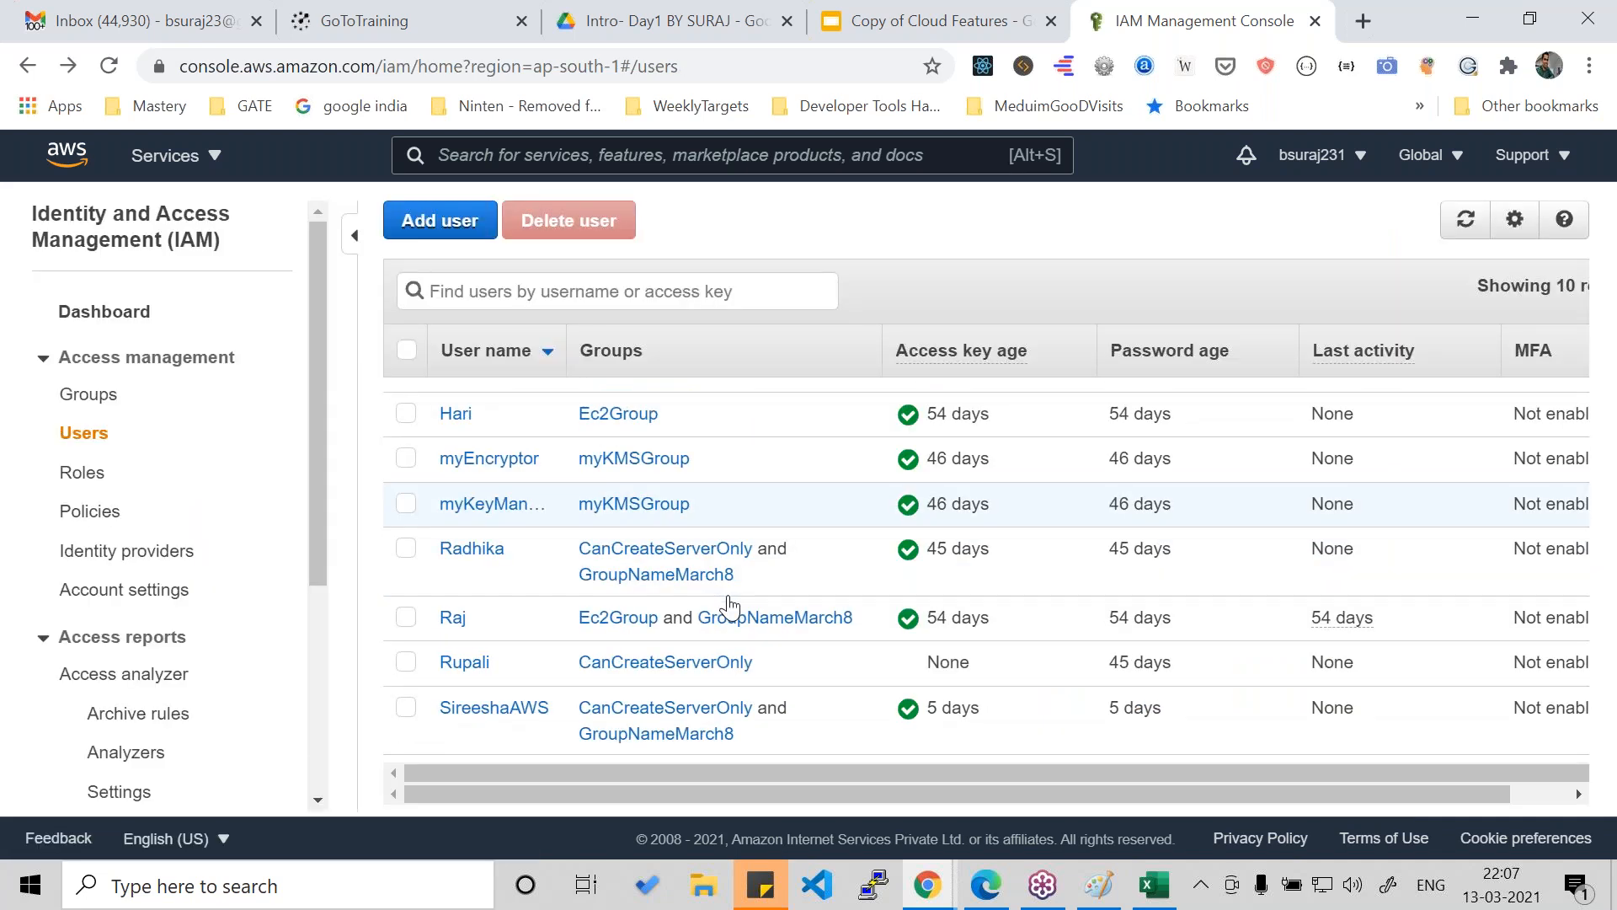
pyautogui.scroll(-1, 506, 741)
pyautogui.scroll(2, 505, 722)
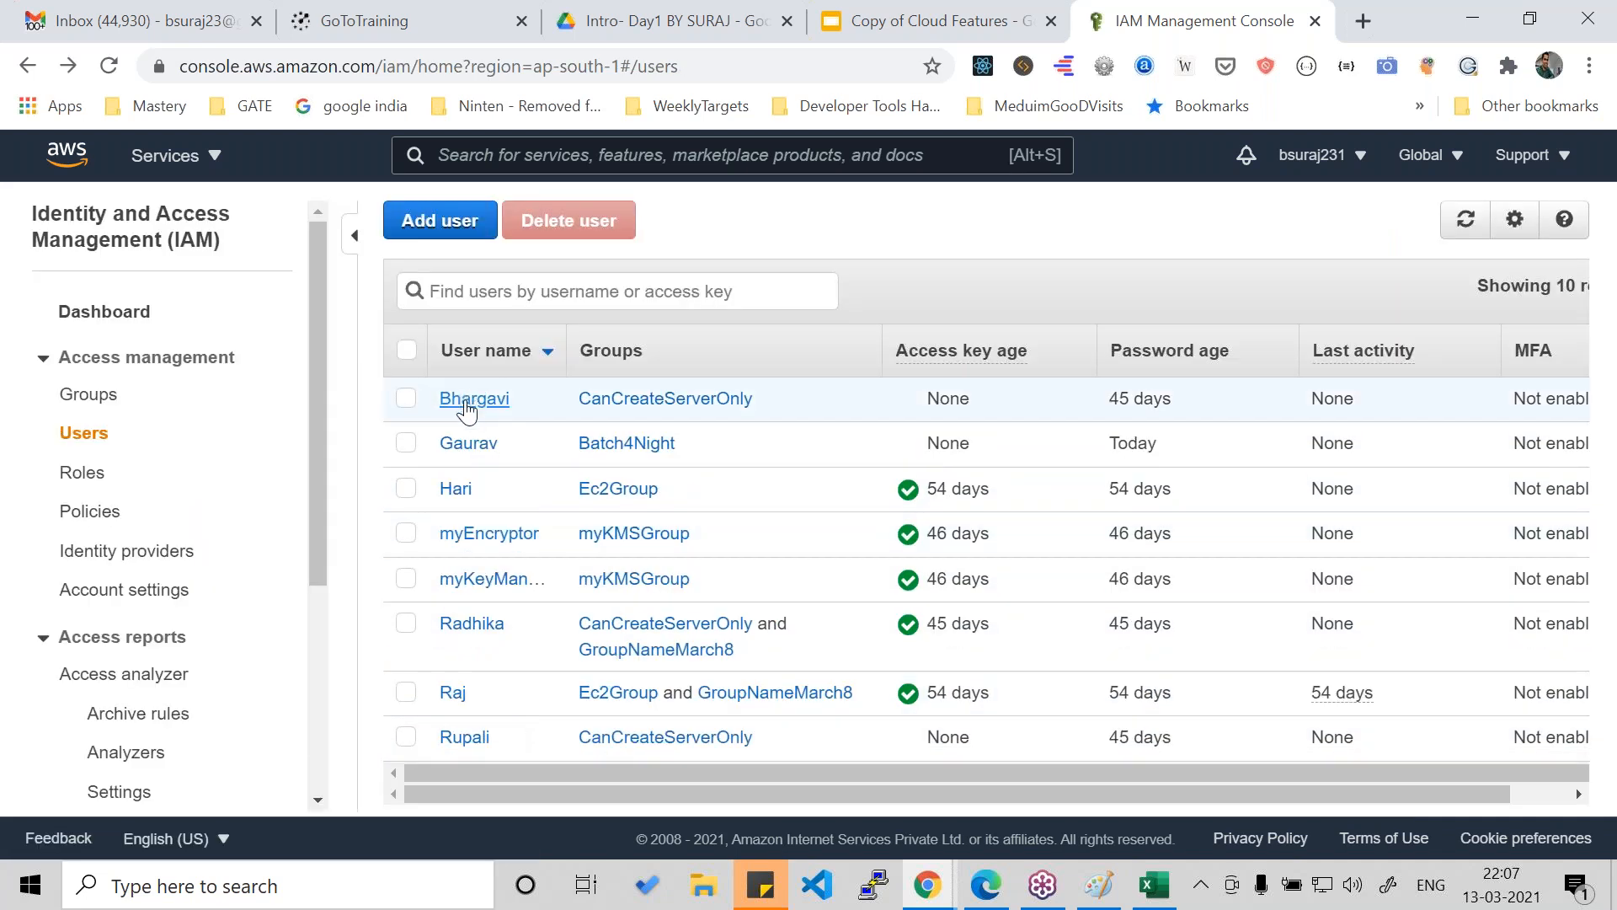
# - Refresh the IAM users list and look over the groups, access key ages and password ages of all users
pyautogui.click(1466, 219)
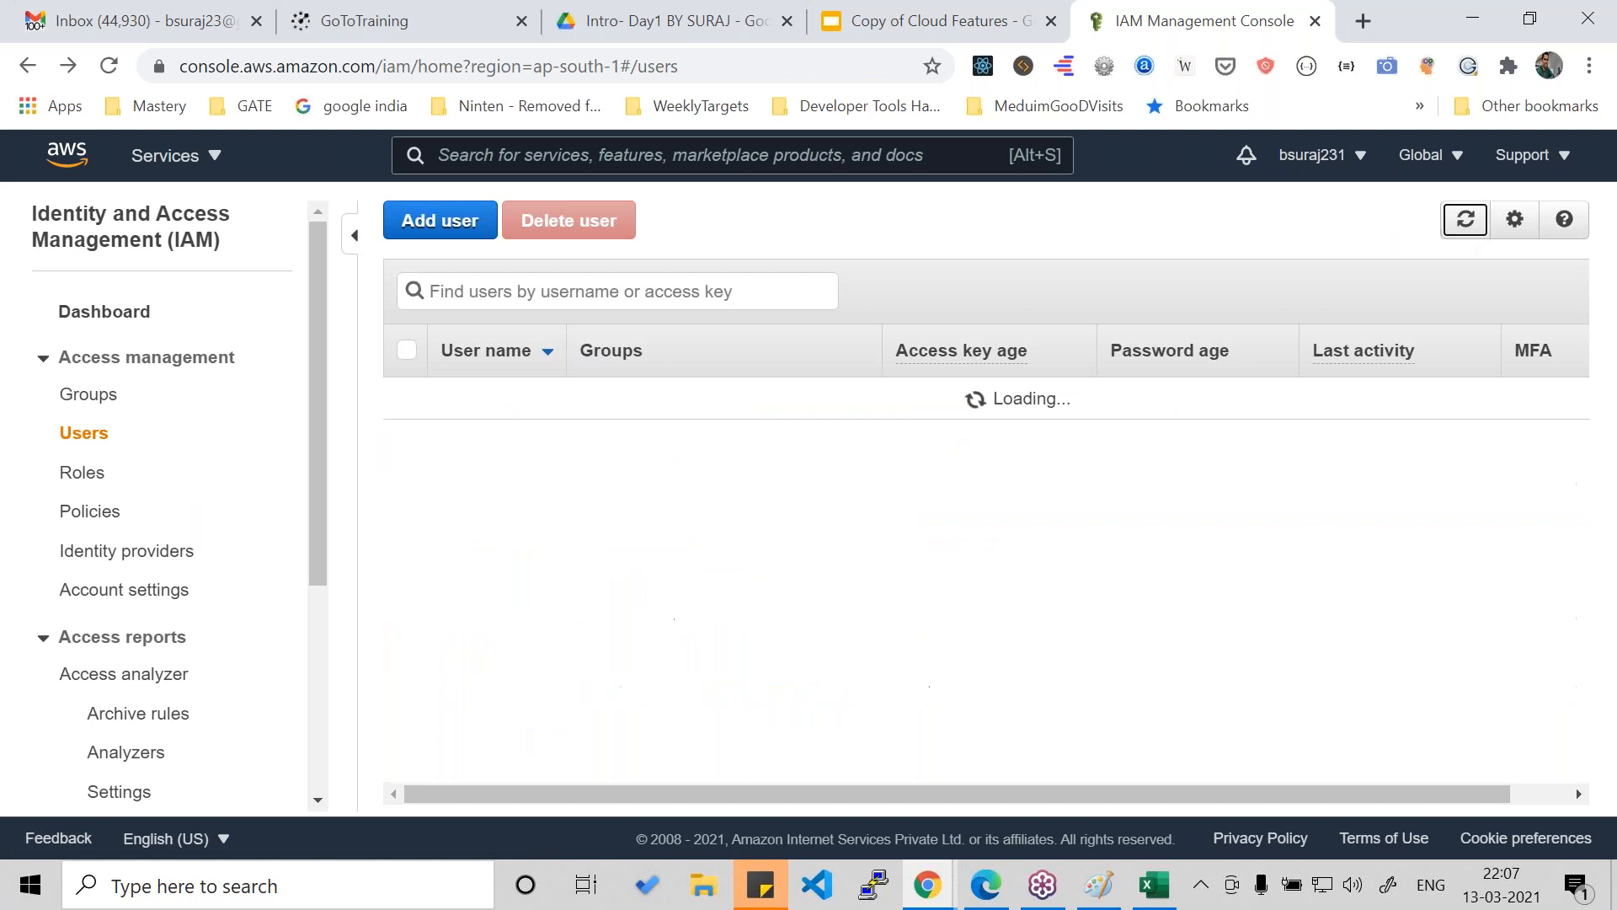
pyautogui.scroll(-3, 712, 547)
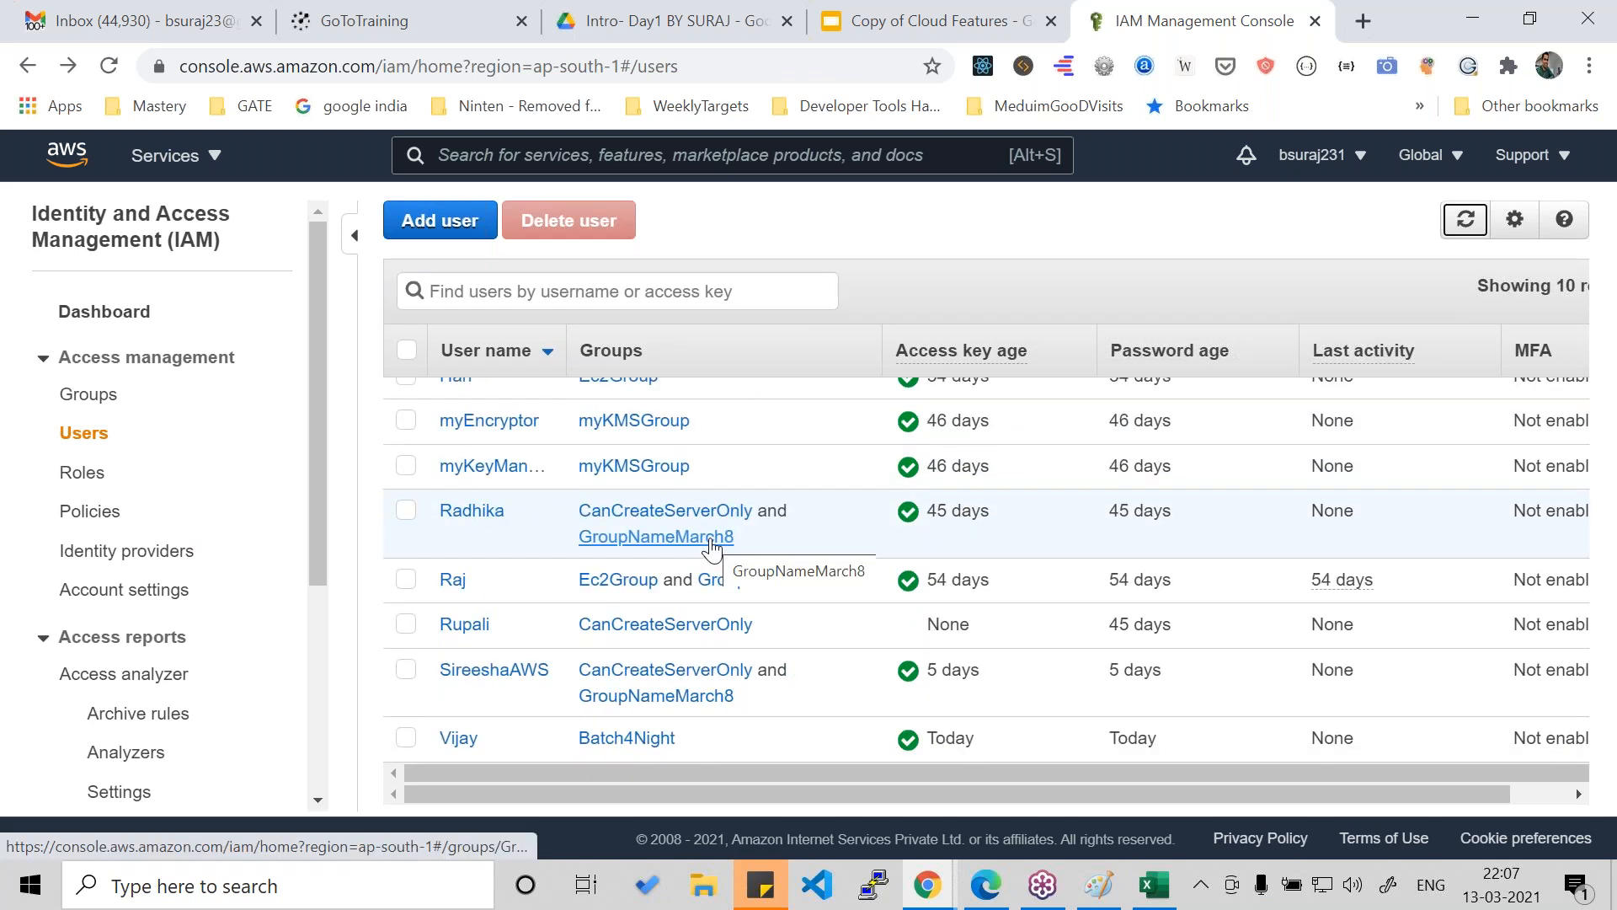
pyautogui.scroll(1, 472, 741)
pyautogui.scroll(1, 475, 740)
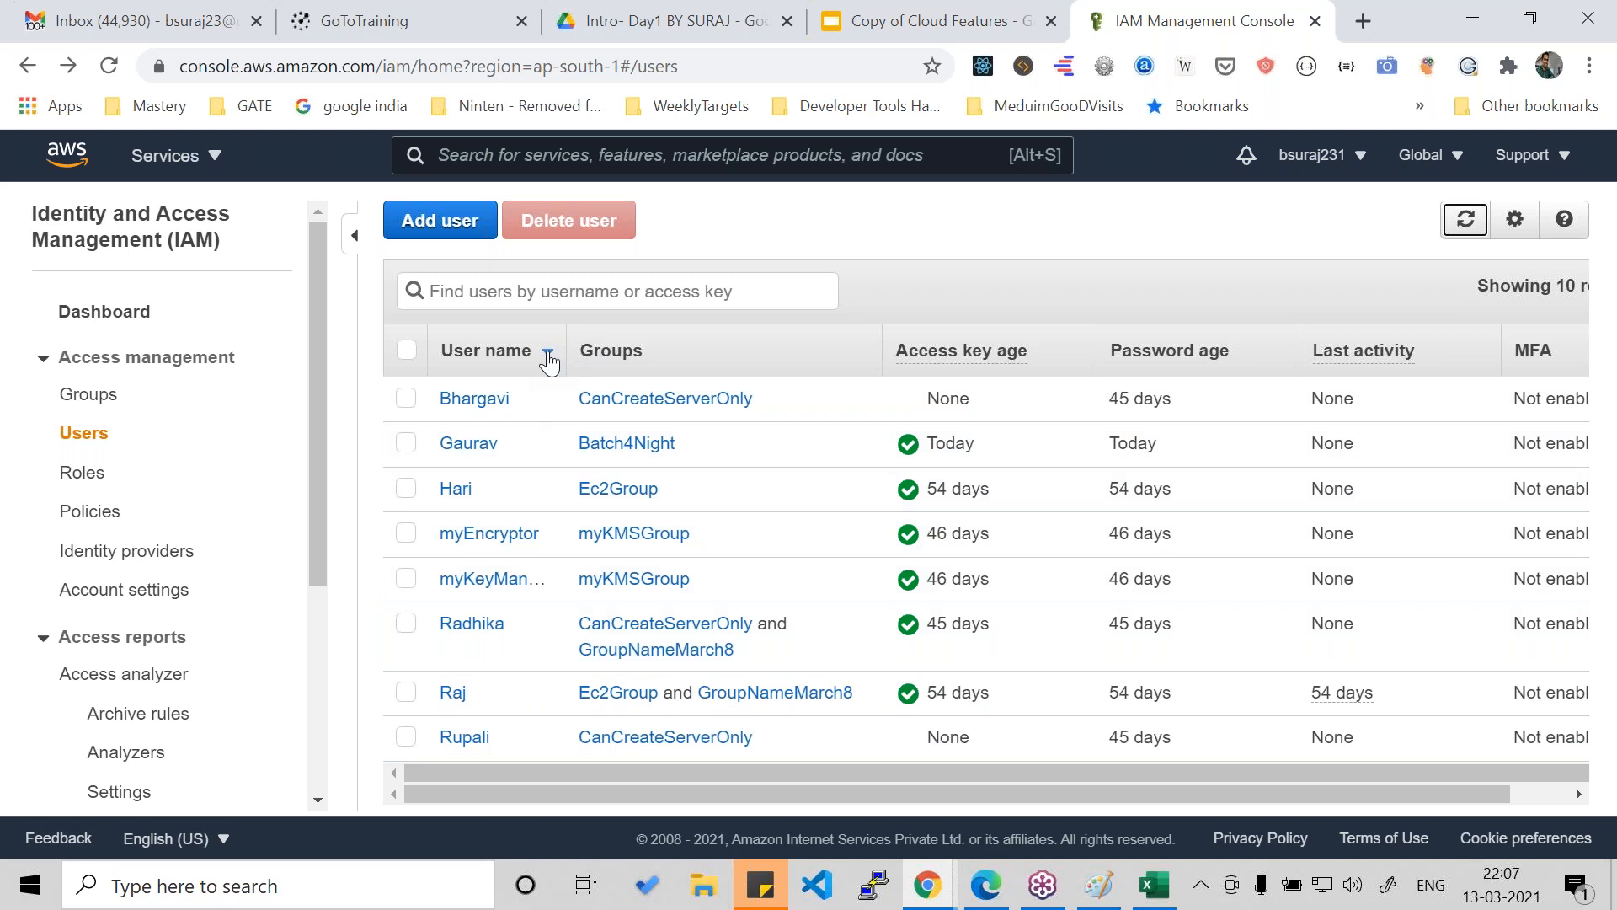
pyautogui.click(938, 239)
pyautogui.click(1465, 221)
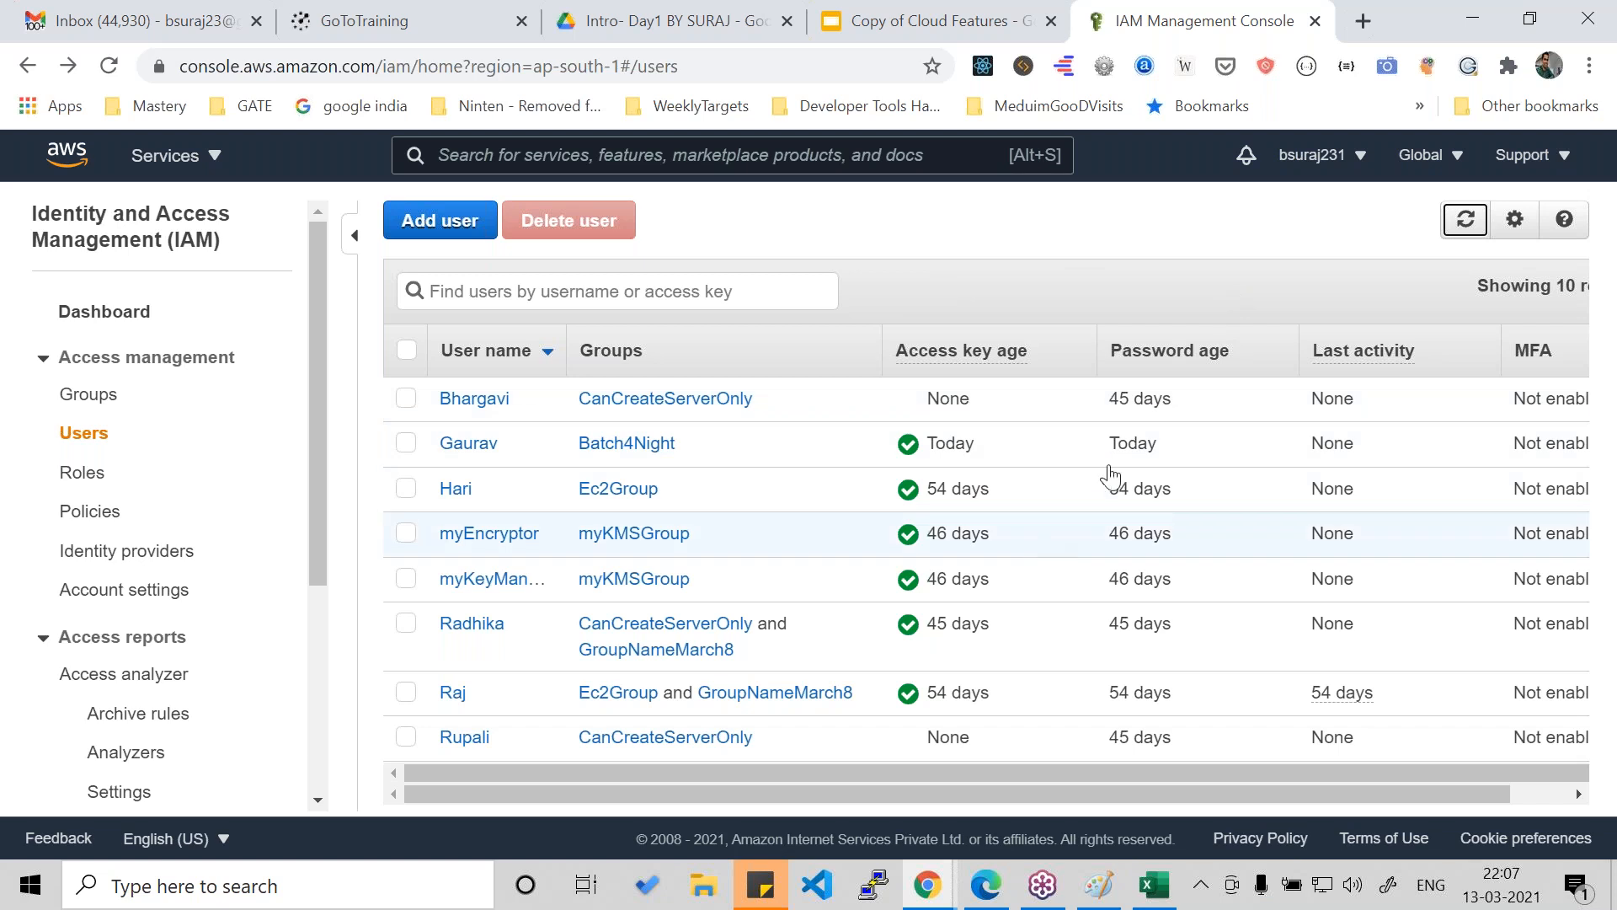
pyautogui.scroll(-2, 1191, 552)
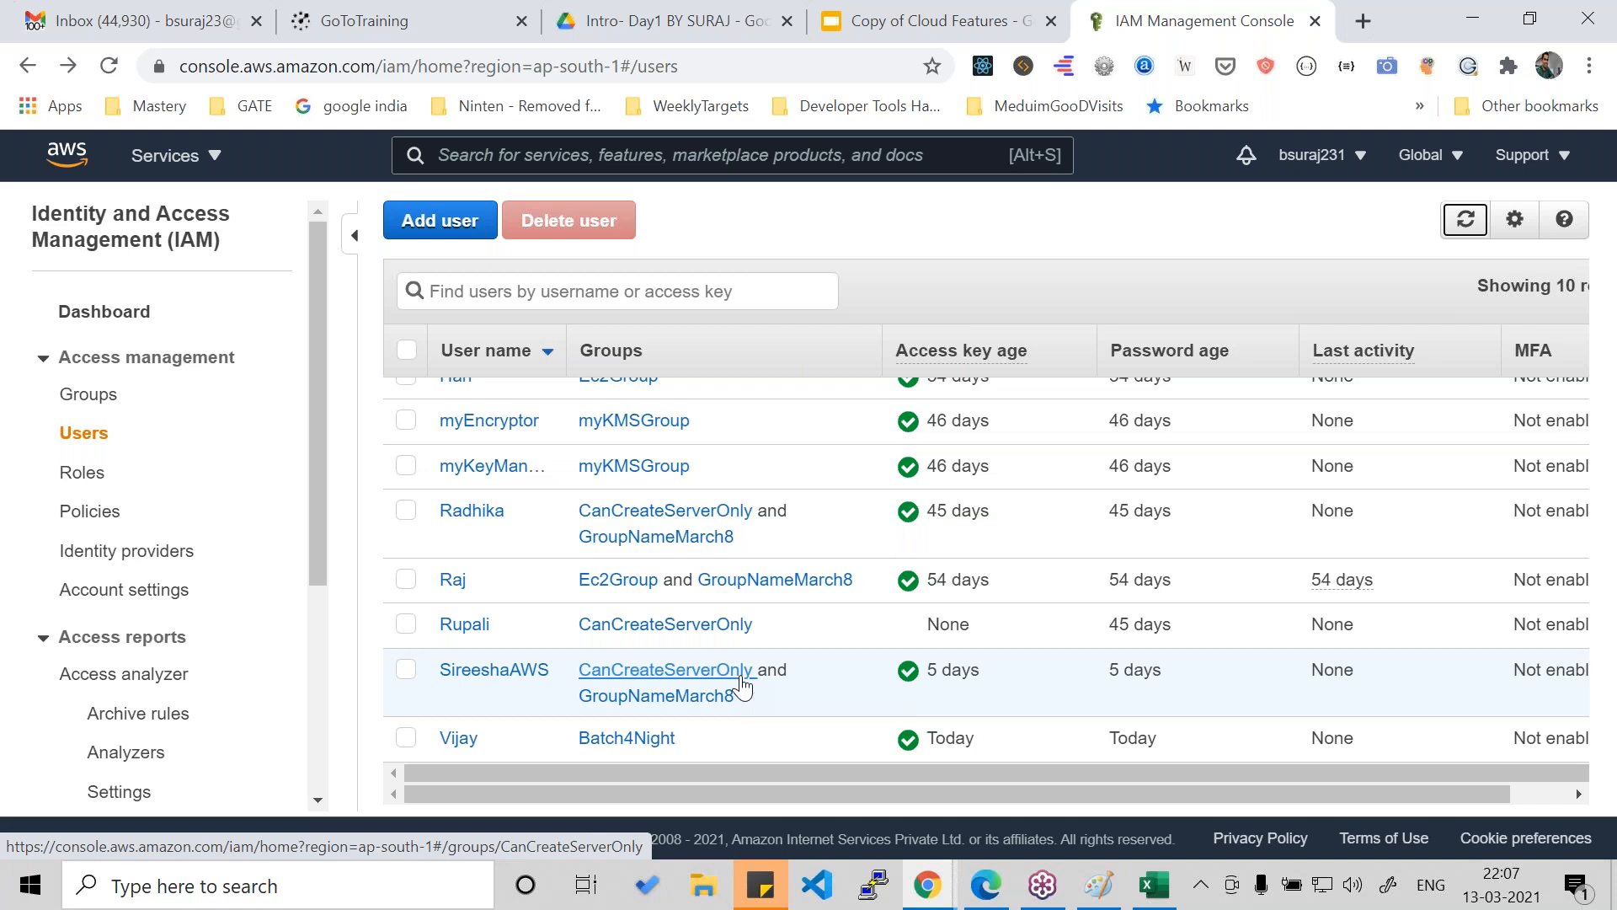
pyautogui.scroll(2, 741, 687)
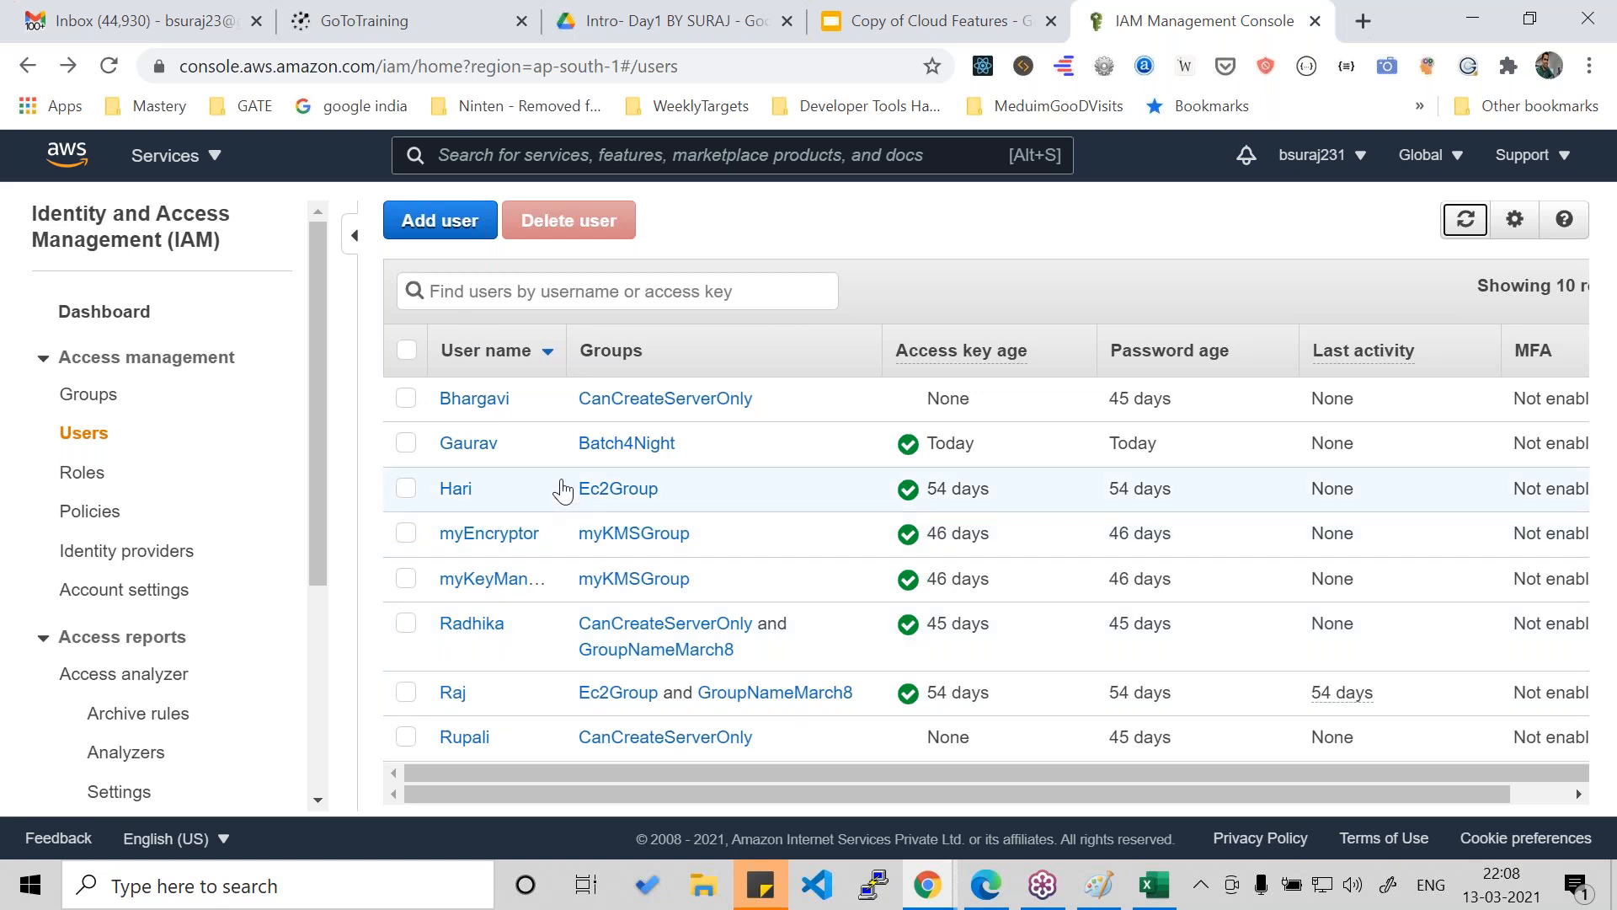
# - Switch to Google Drive and open the IAM folder inside the parent AWS course folder
pyautogui.click(898, 24)
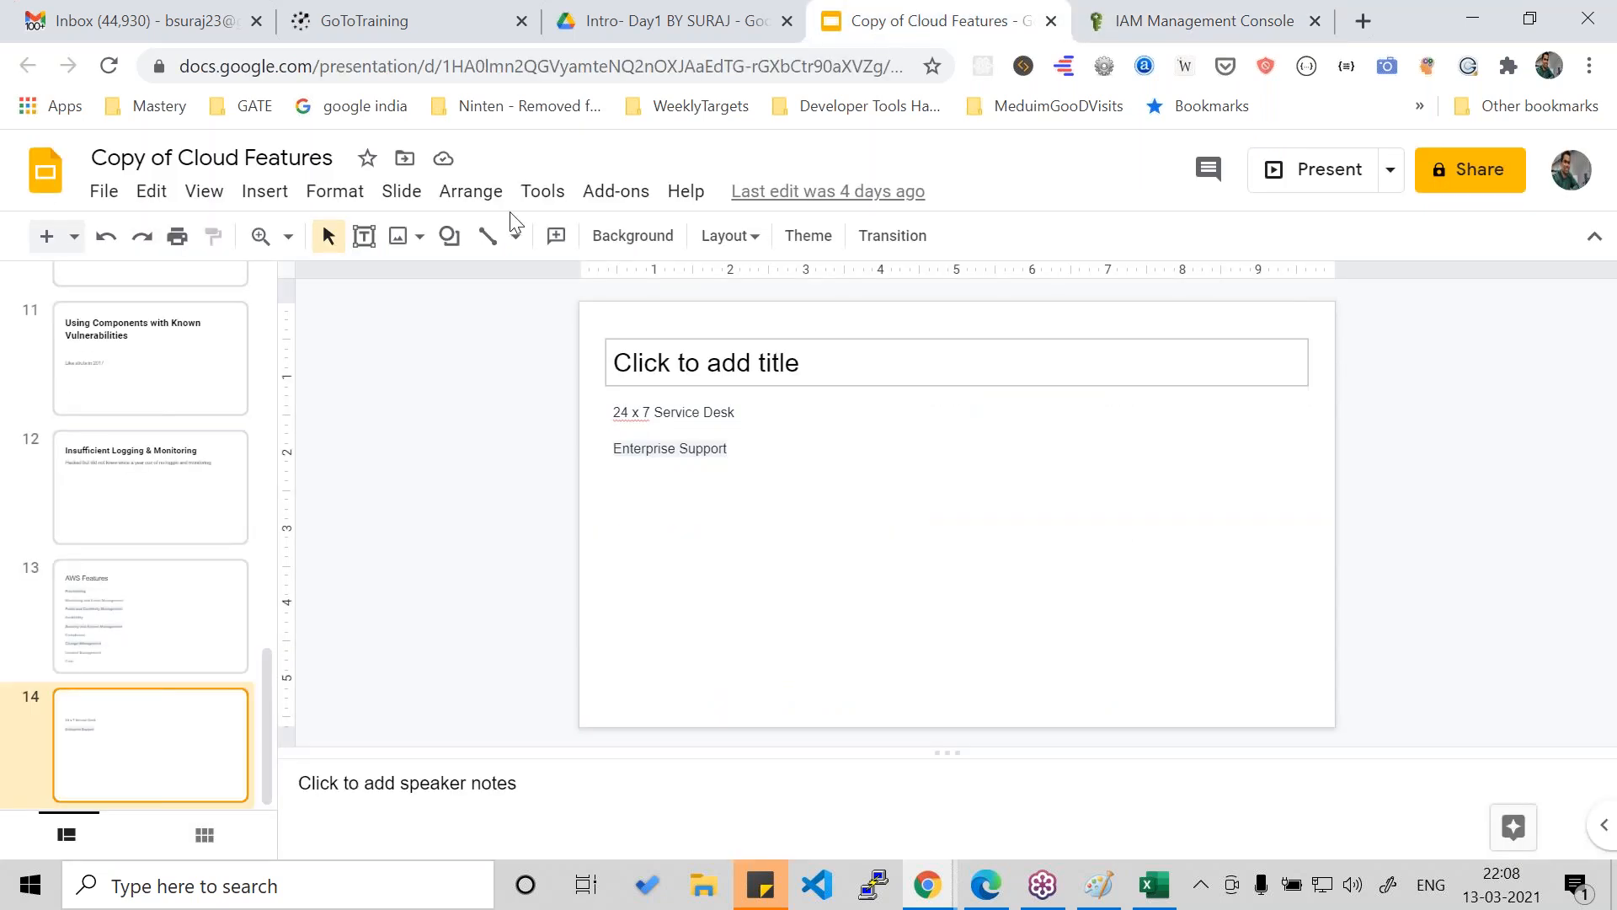
pyautogui.click(672, 21)
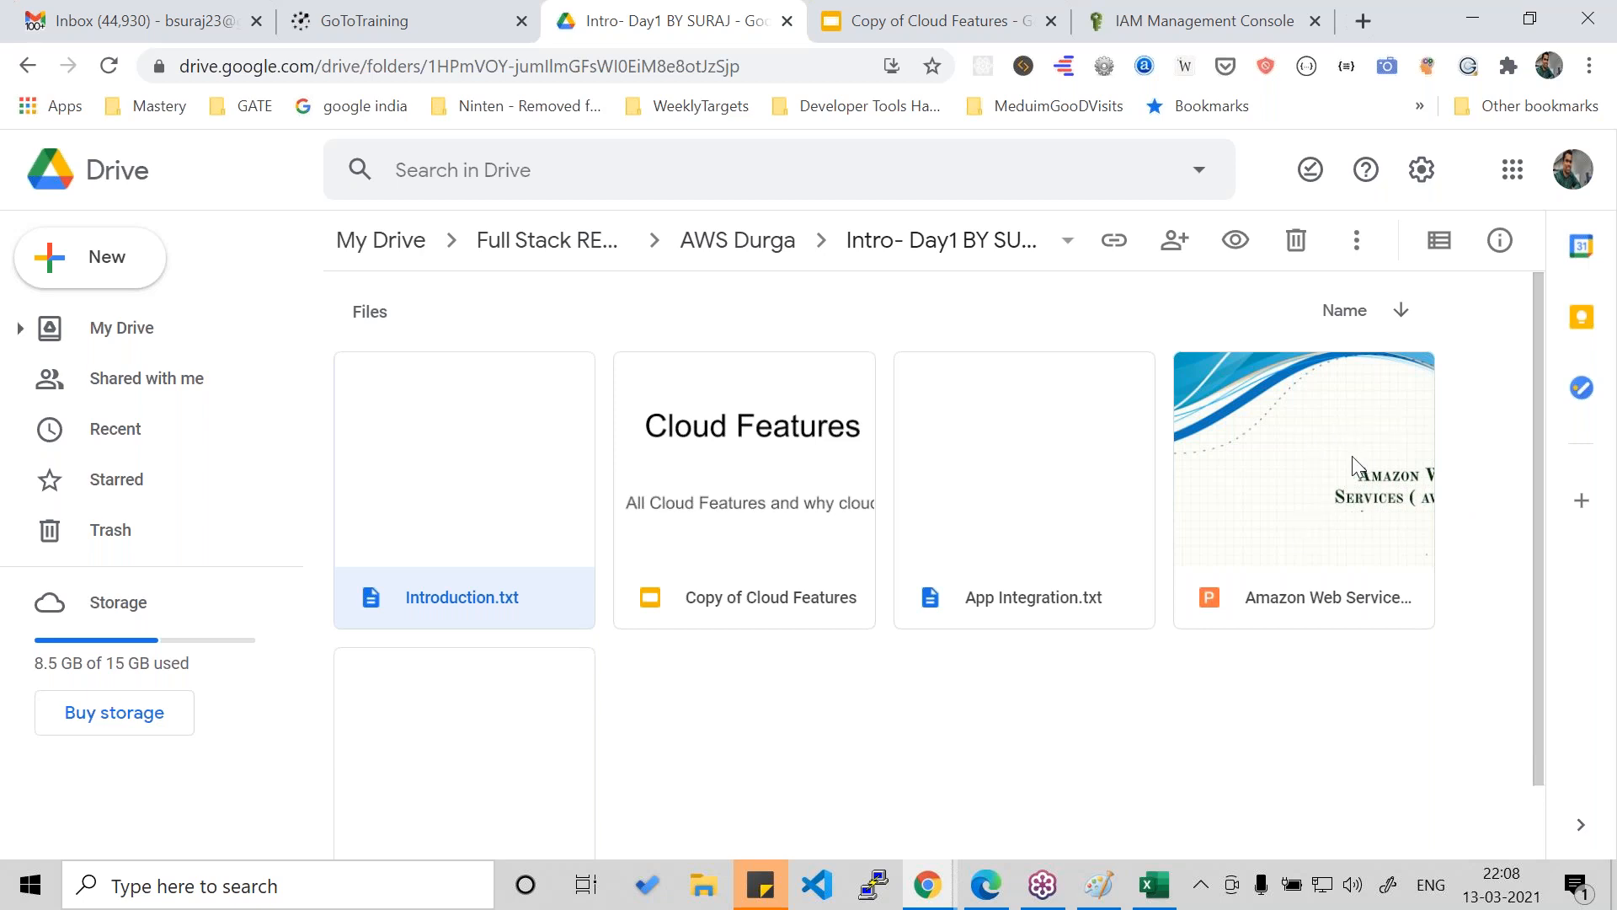
pyautogui.click(905, 261)
pyautogui.click(709, 251)
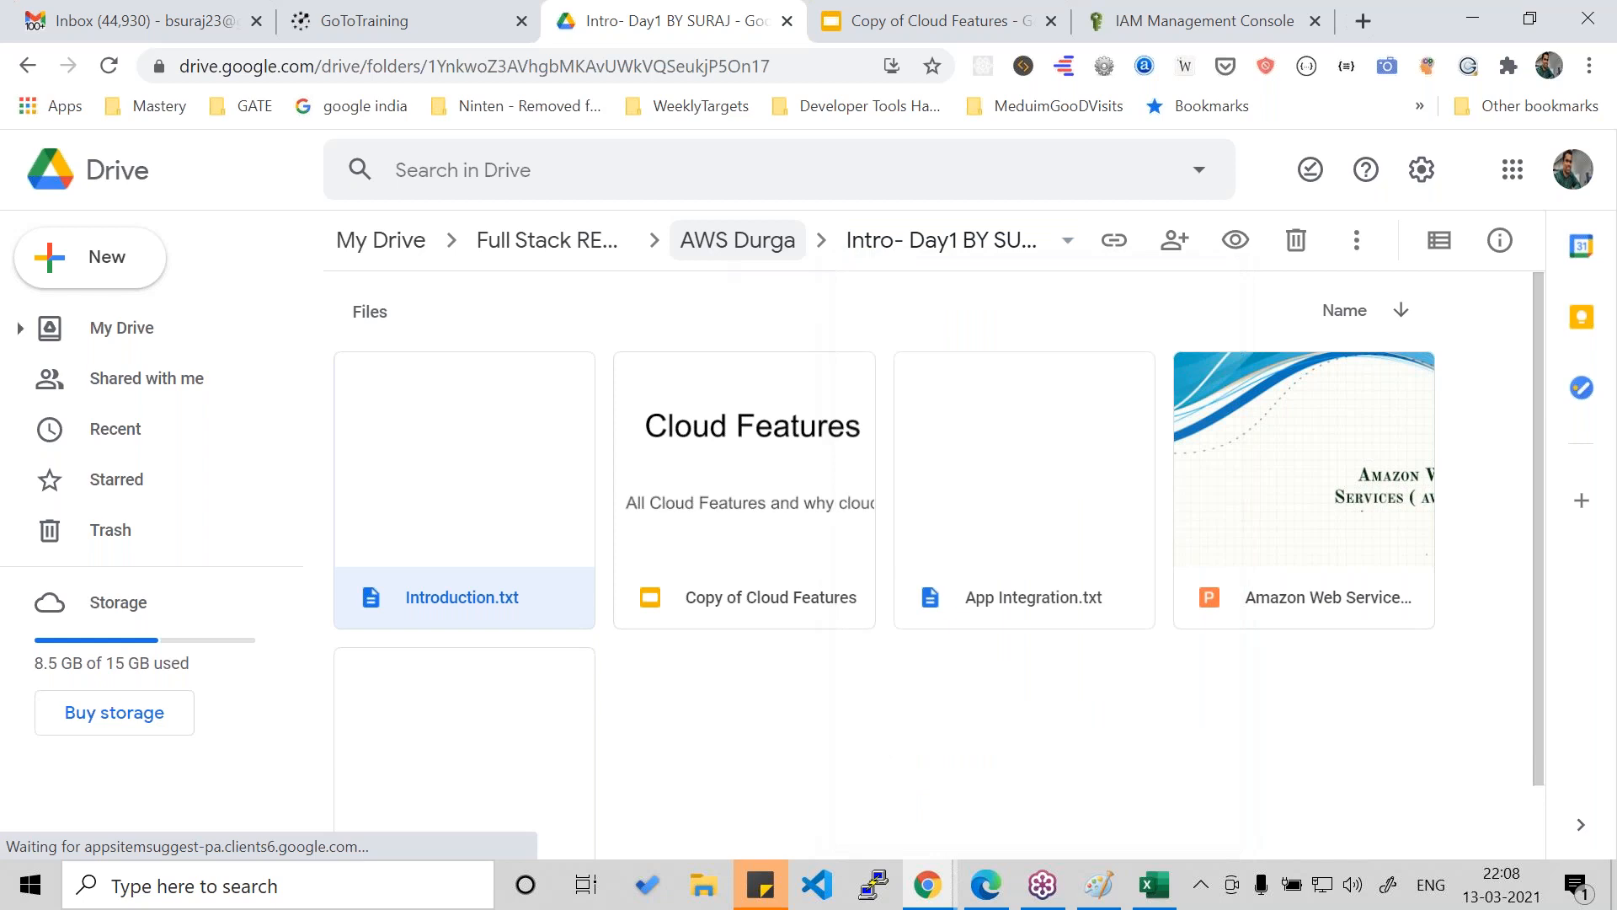
pyautogui.doubleClick(980, 466)
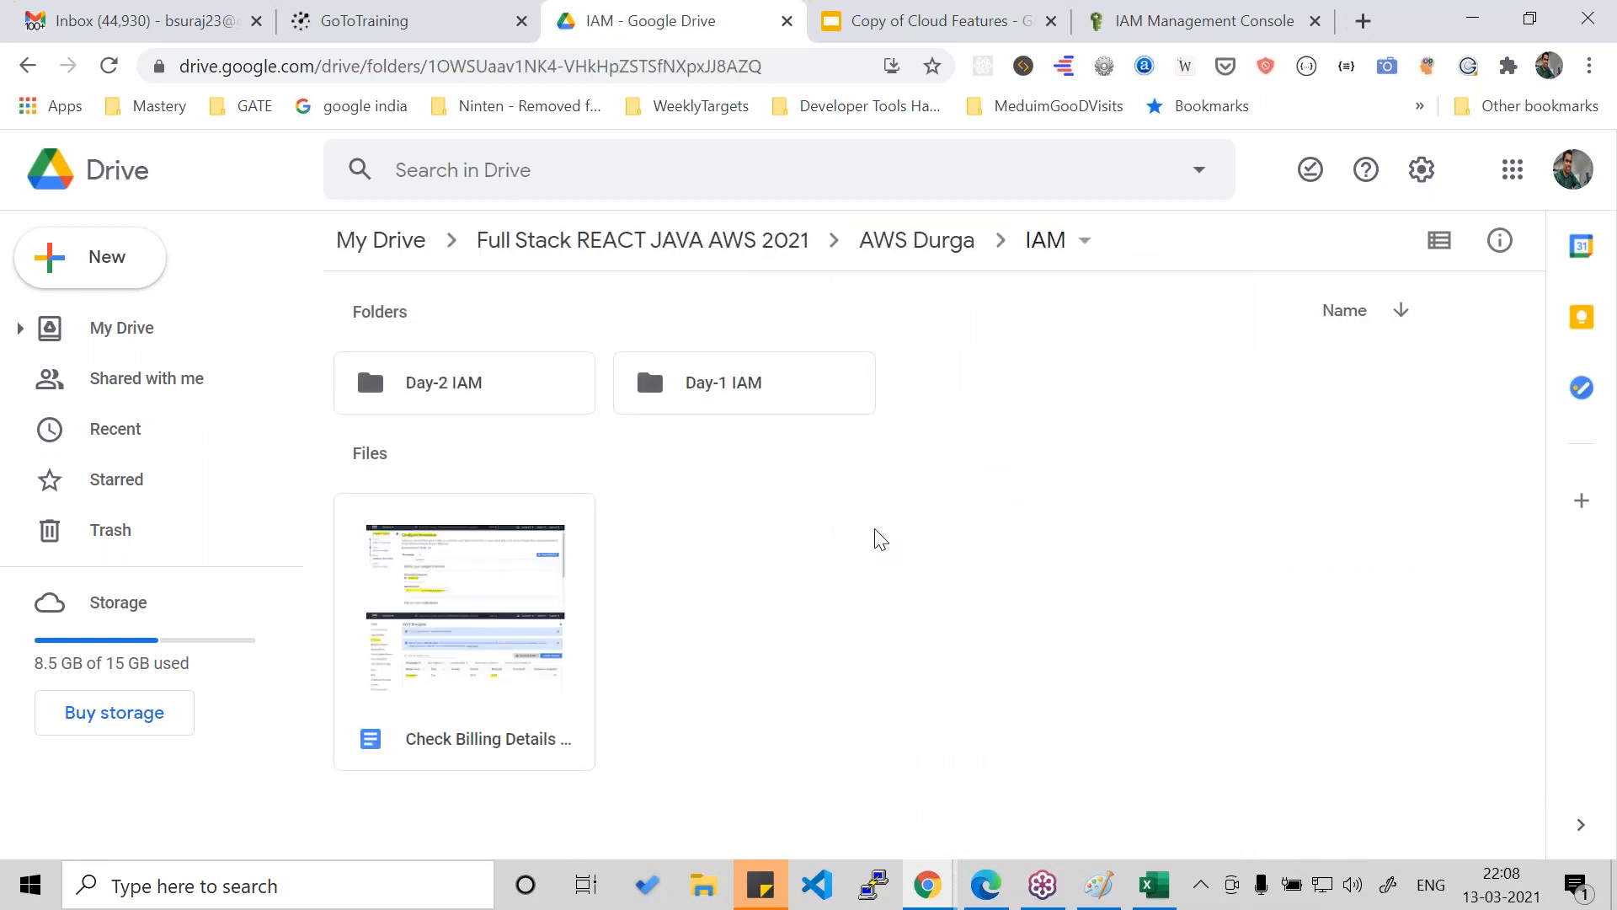
pyautogui.click(415, 32)
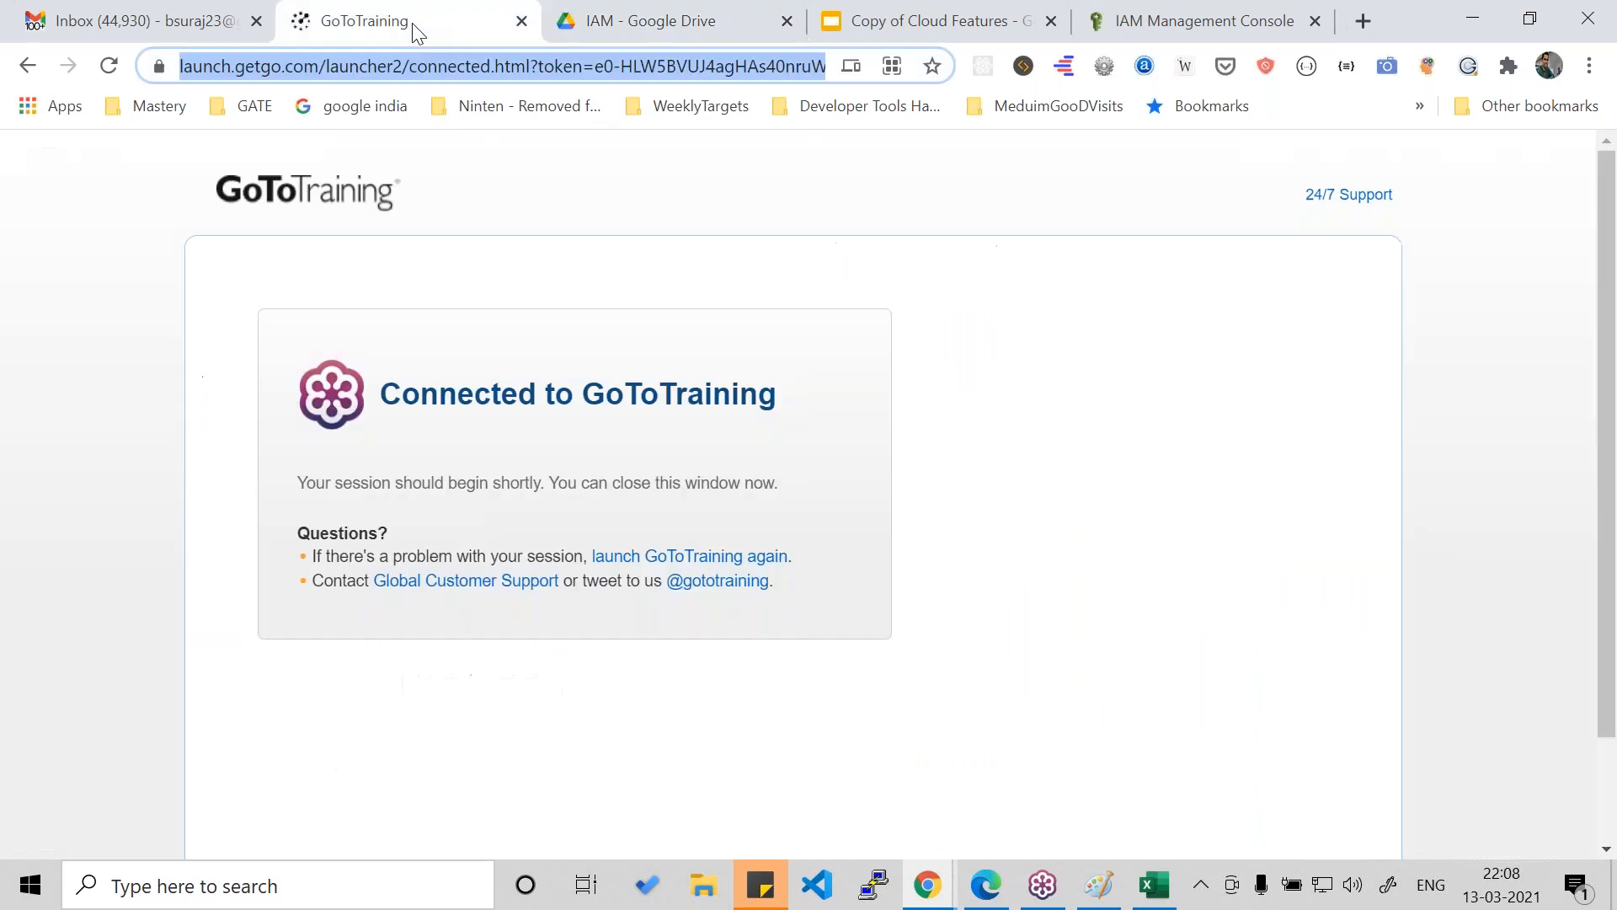
pyautogui.click(900, 15)
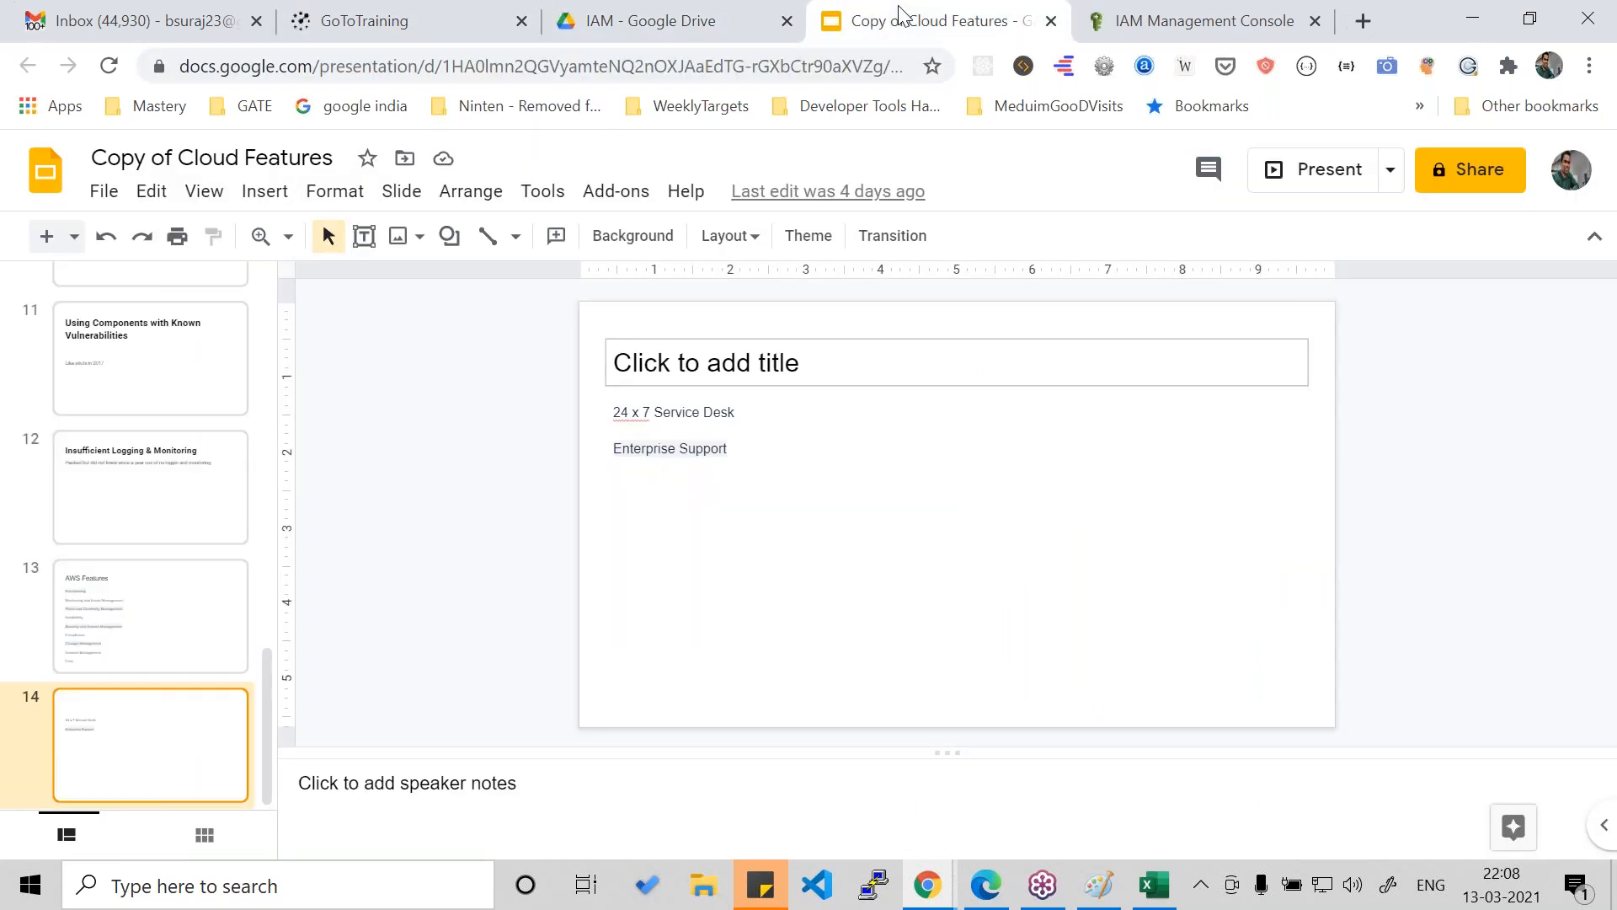
pyautogui.click(675, 17)
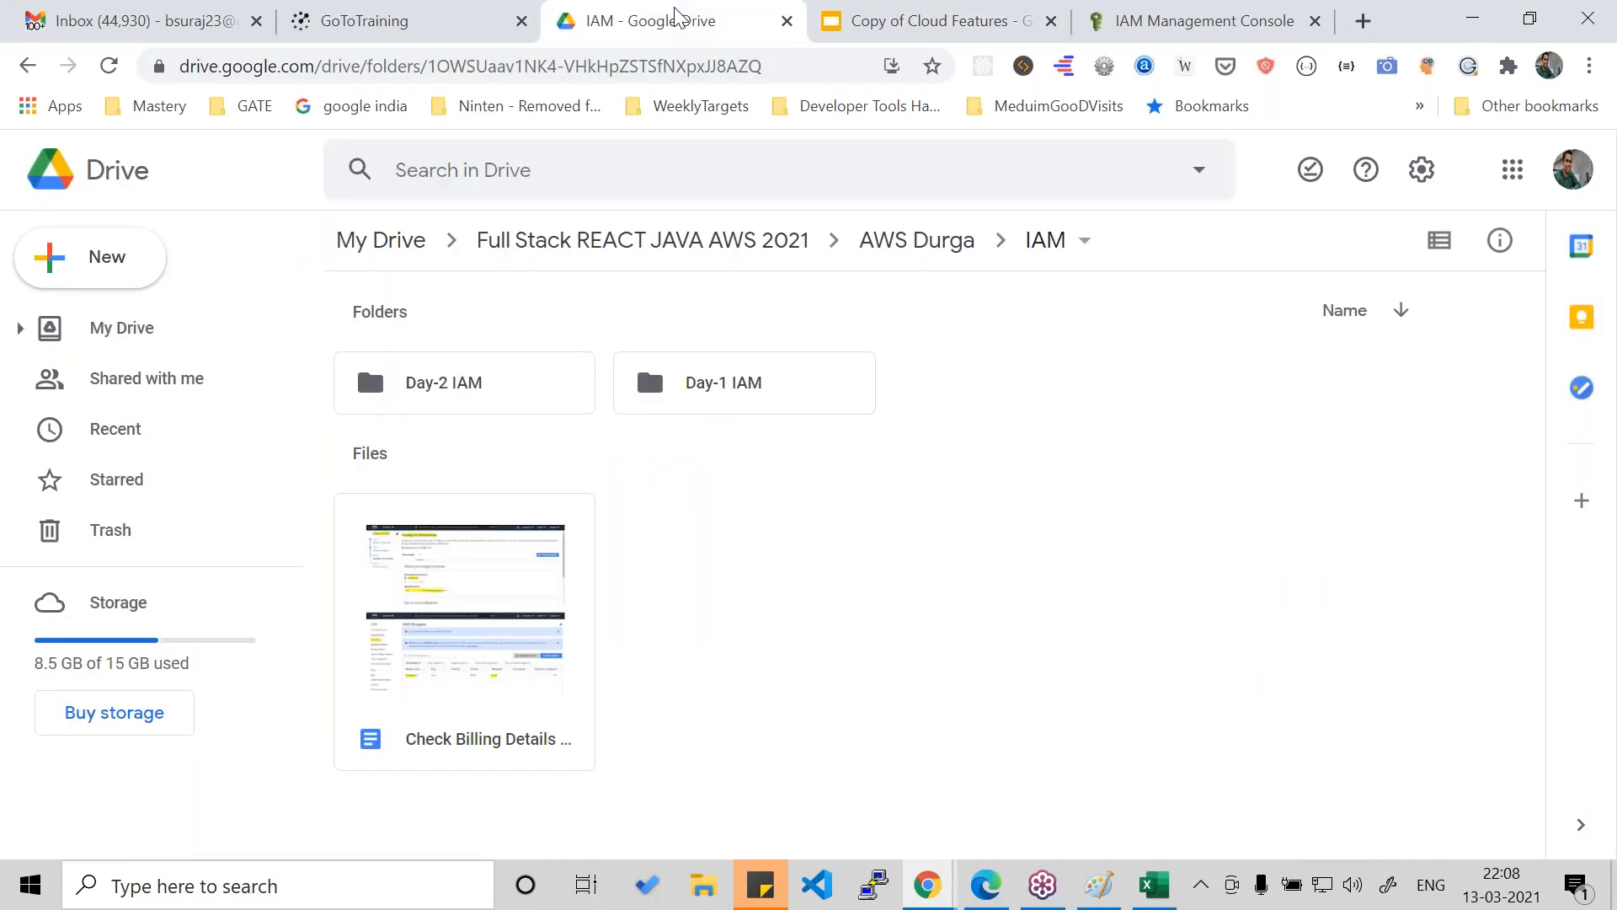
pyautogui.click(392, 18)
pyautogui.click(190, 7)
pyautogui.click(547, 15)
pyautogui.click(447, 17)
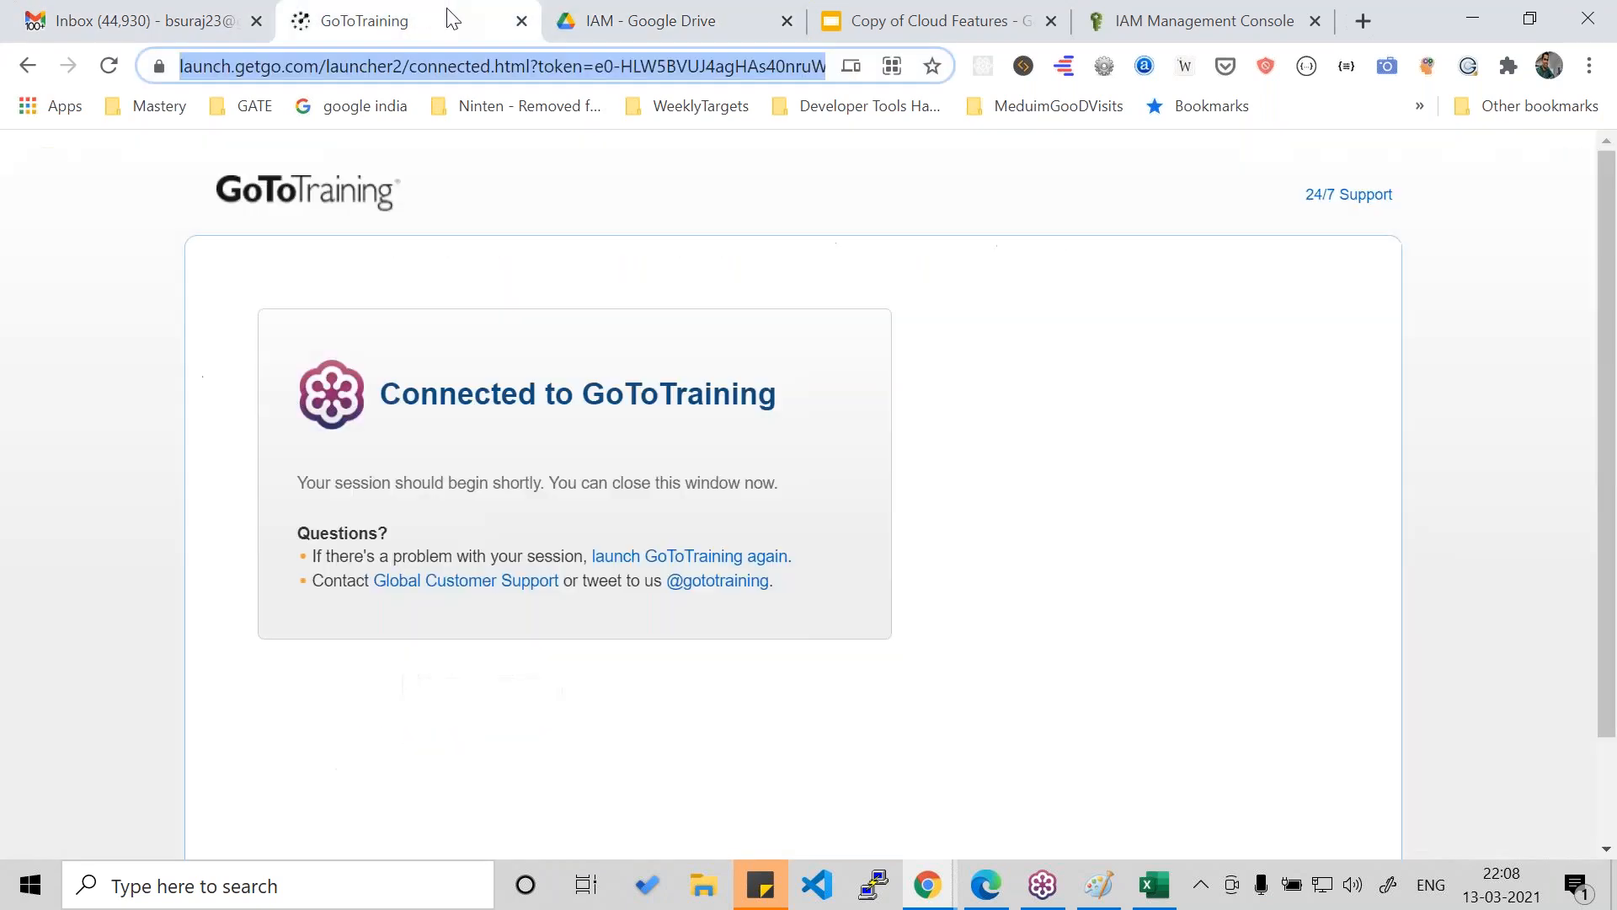
pyautogui.click(710, 12)
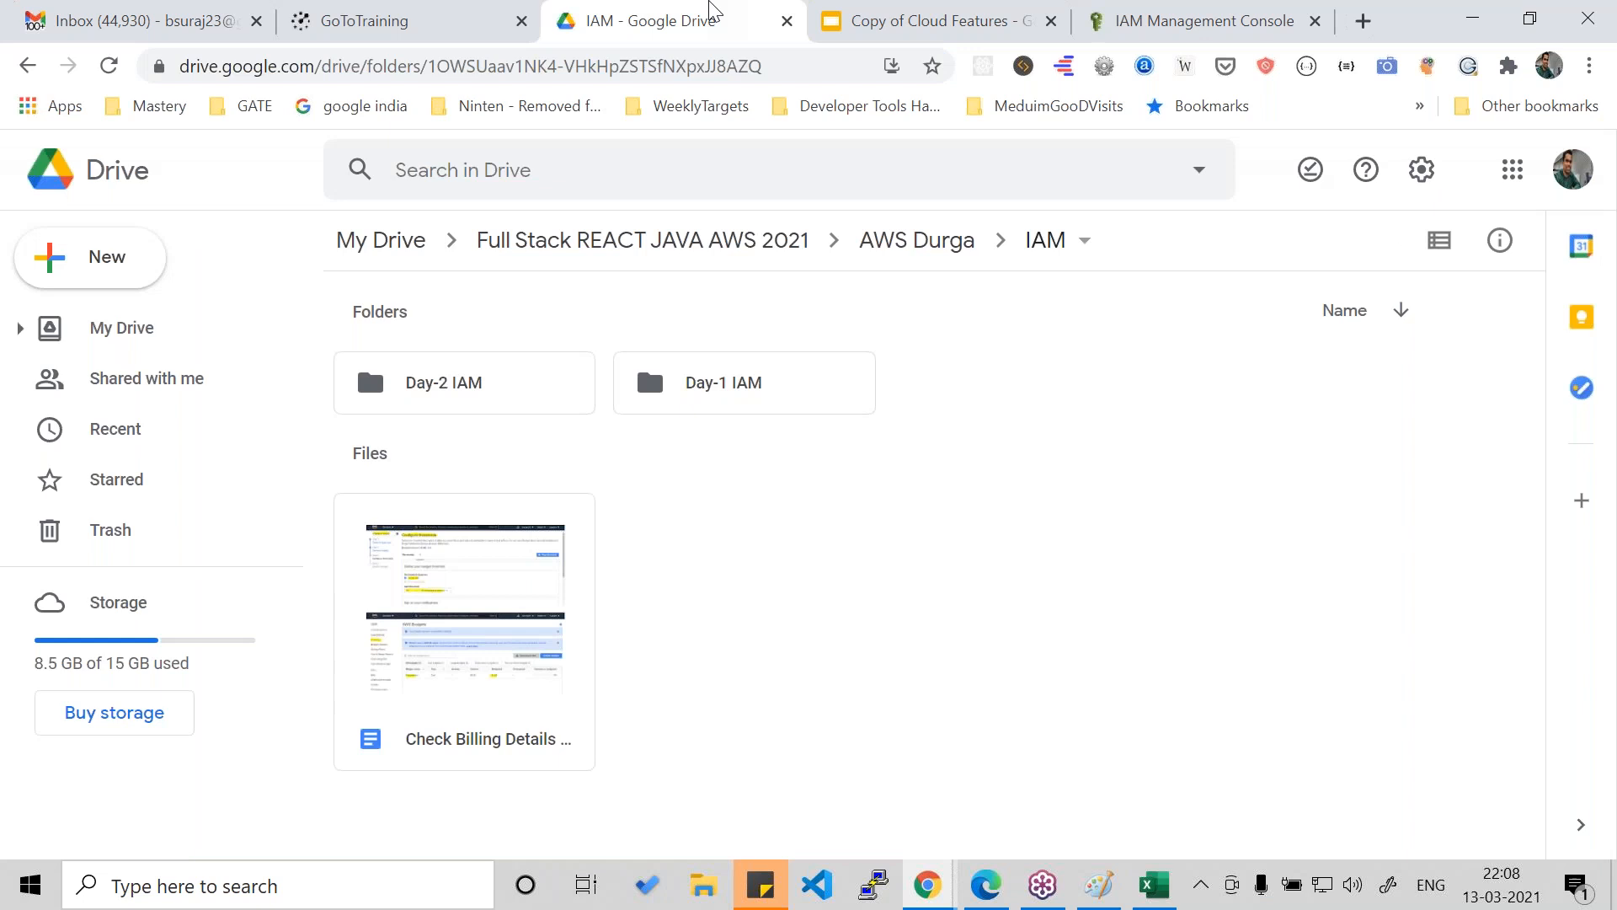
pyautogui.click(876, 31)
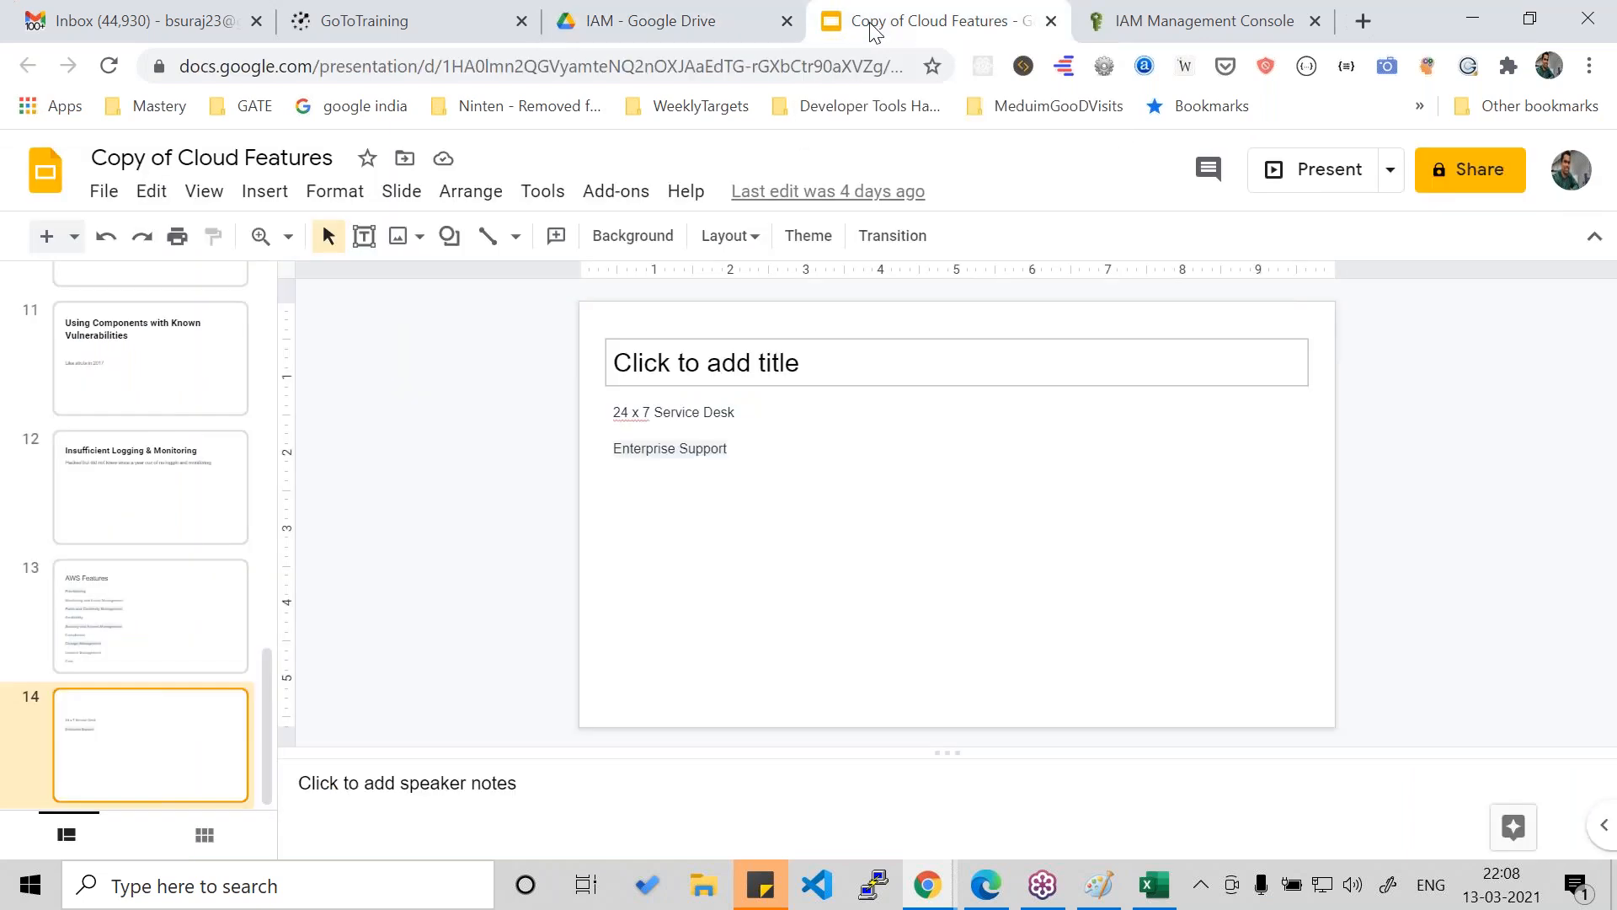
# - Return to the IAM console, open the Policies list and check the available policy actions
pyautogui.click(1218, 19)
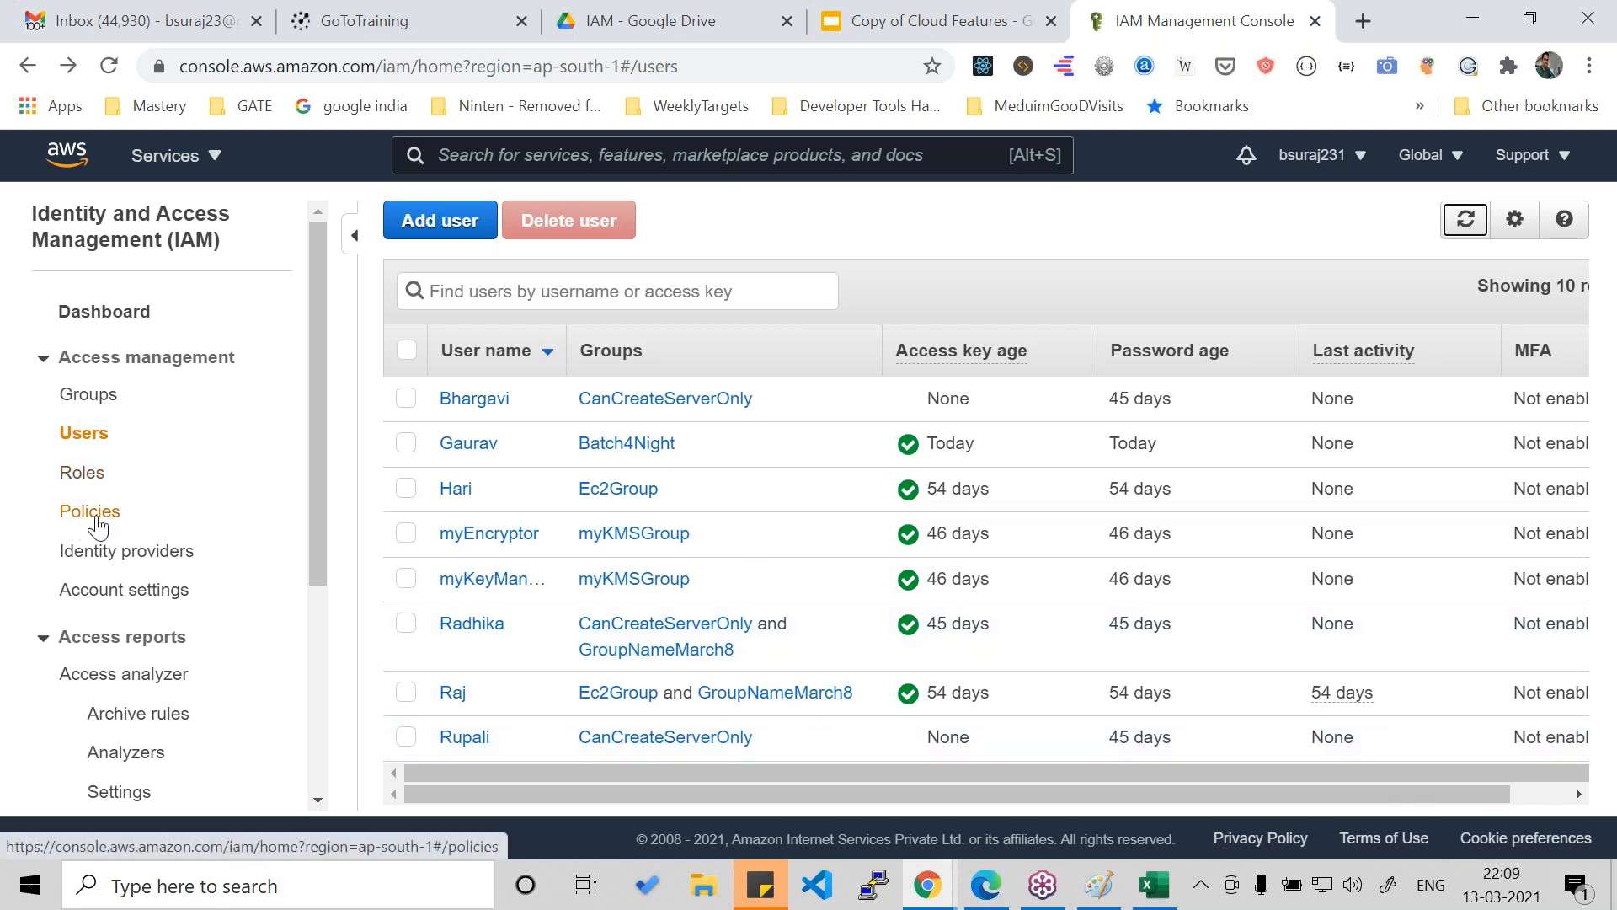
pyautogui.scroll(-4, 224, 575)
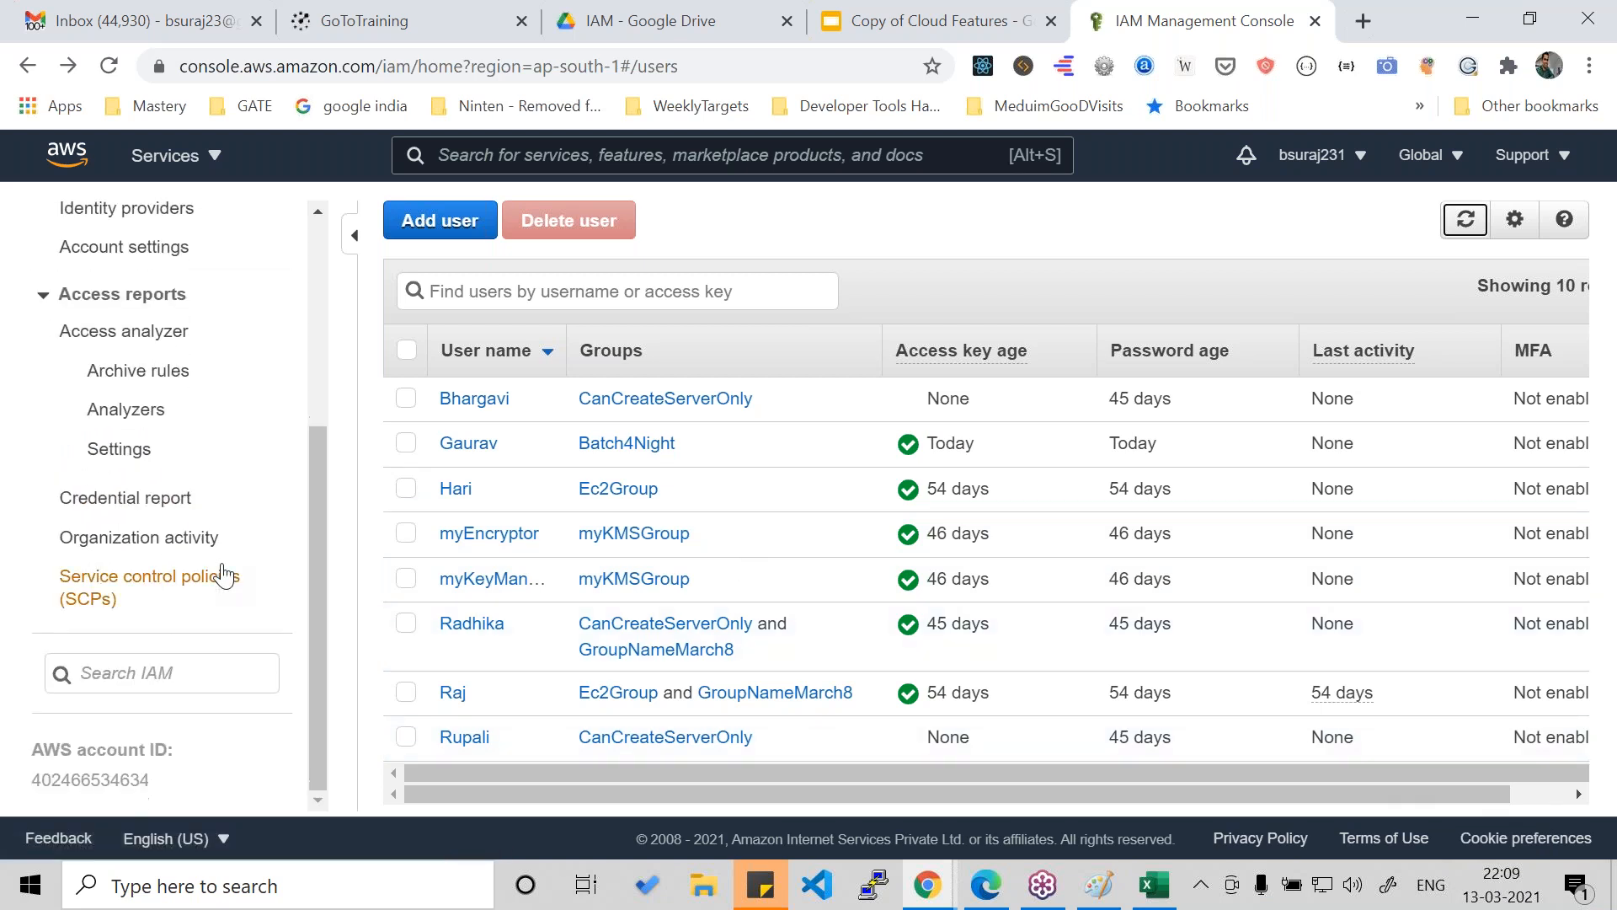
pyautogui.scroll(4, 223, 576)
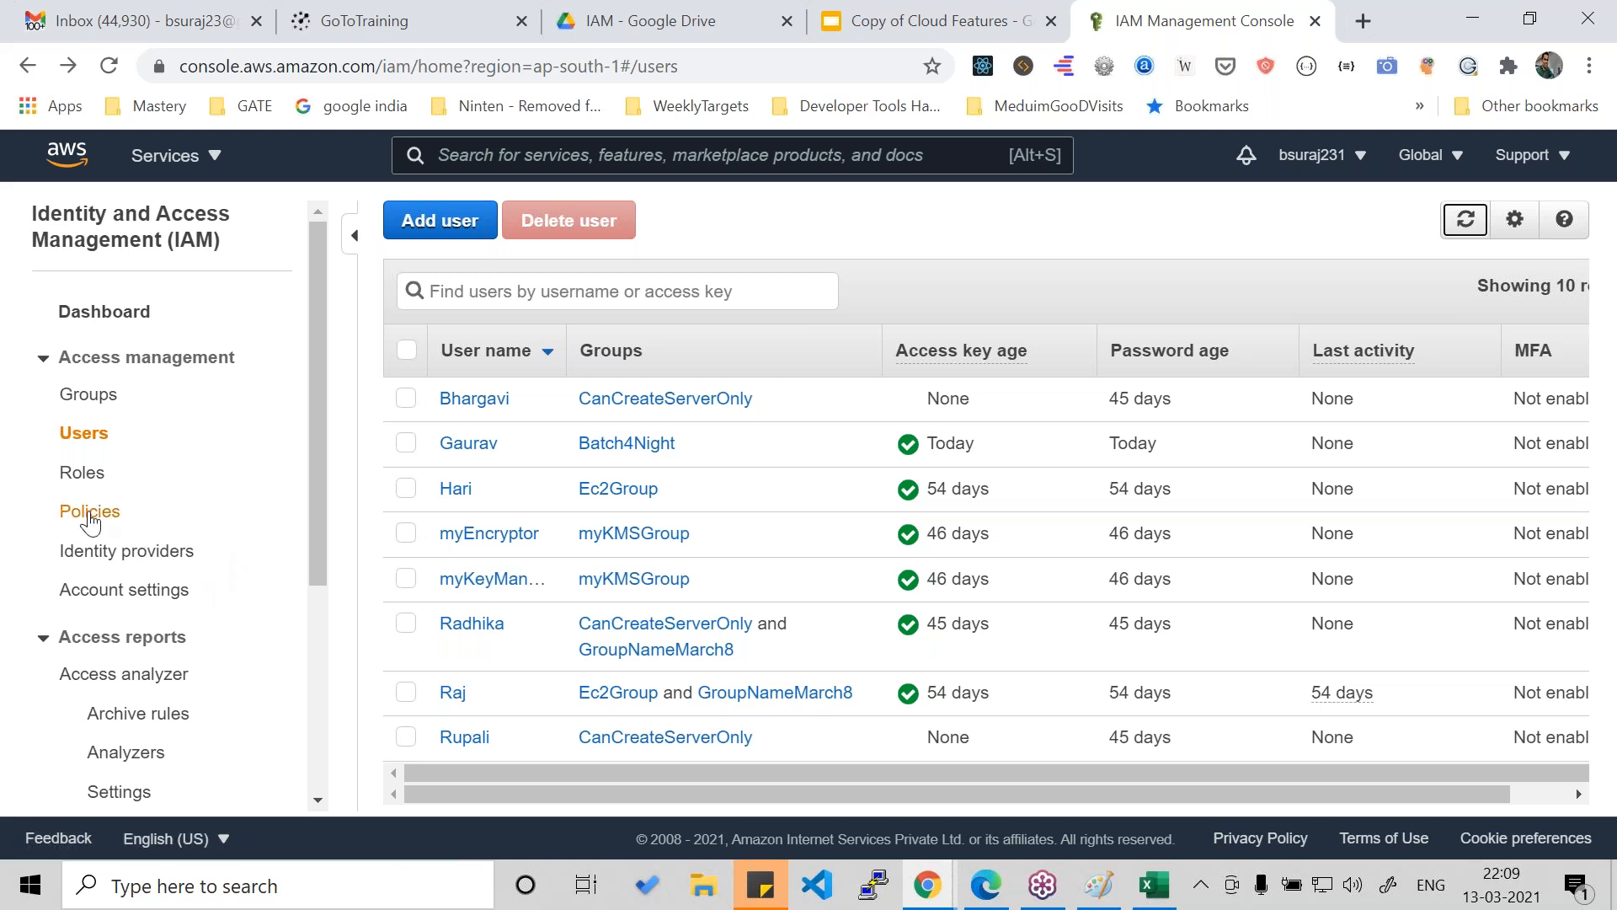
pyautogui.click(89, 515)
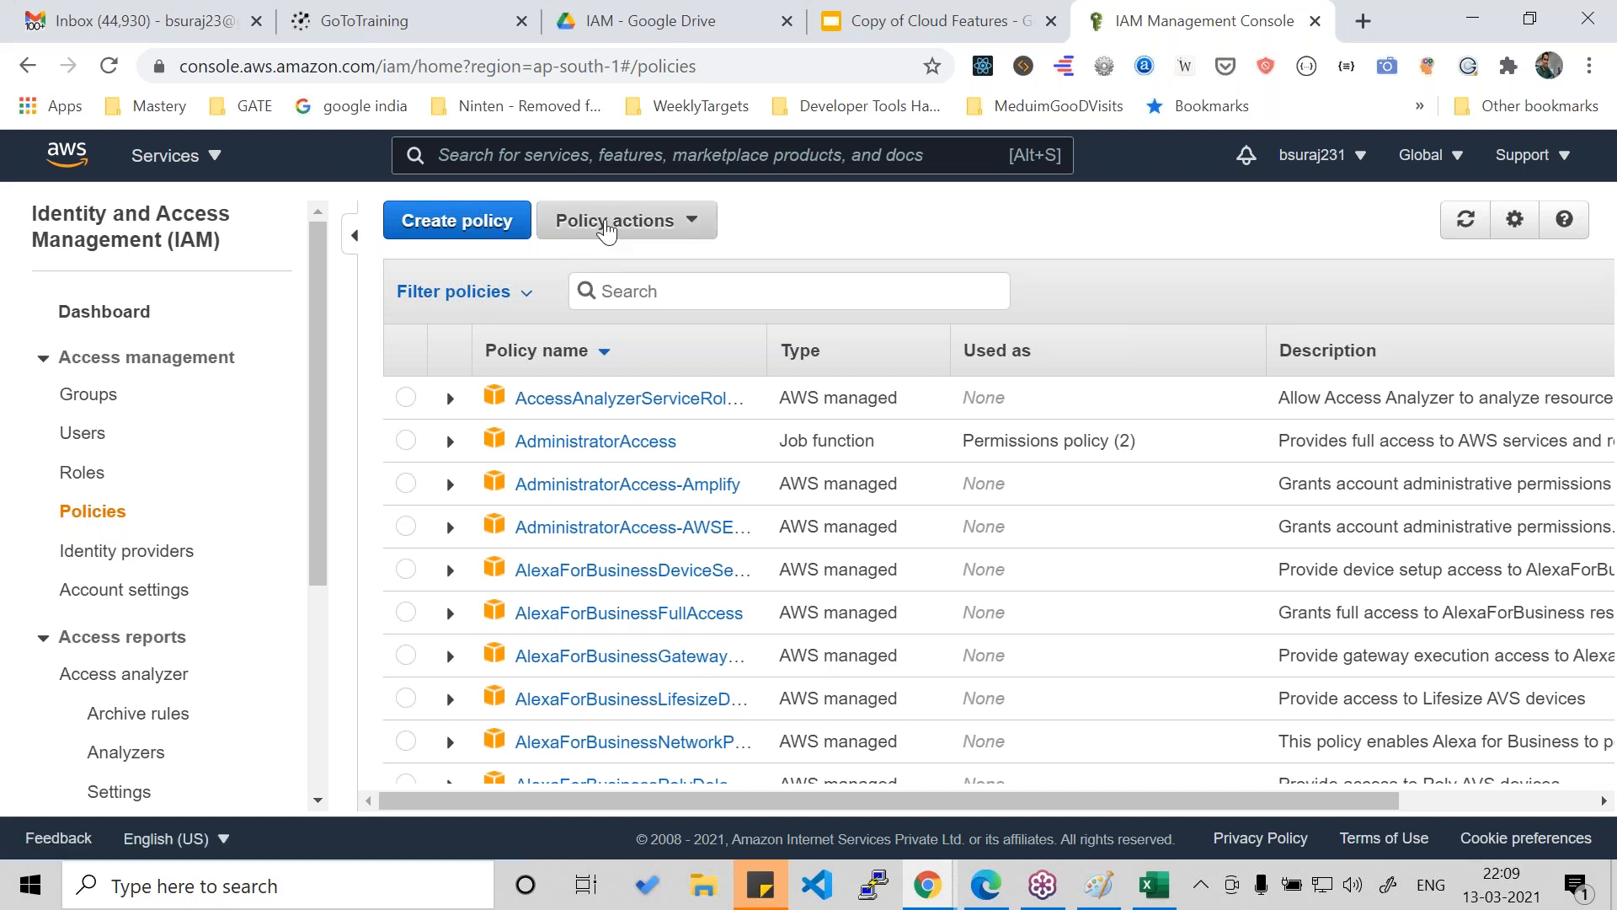
pyautogui.click(589, 244)
pyautogui.click(845, 232)
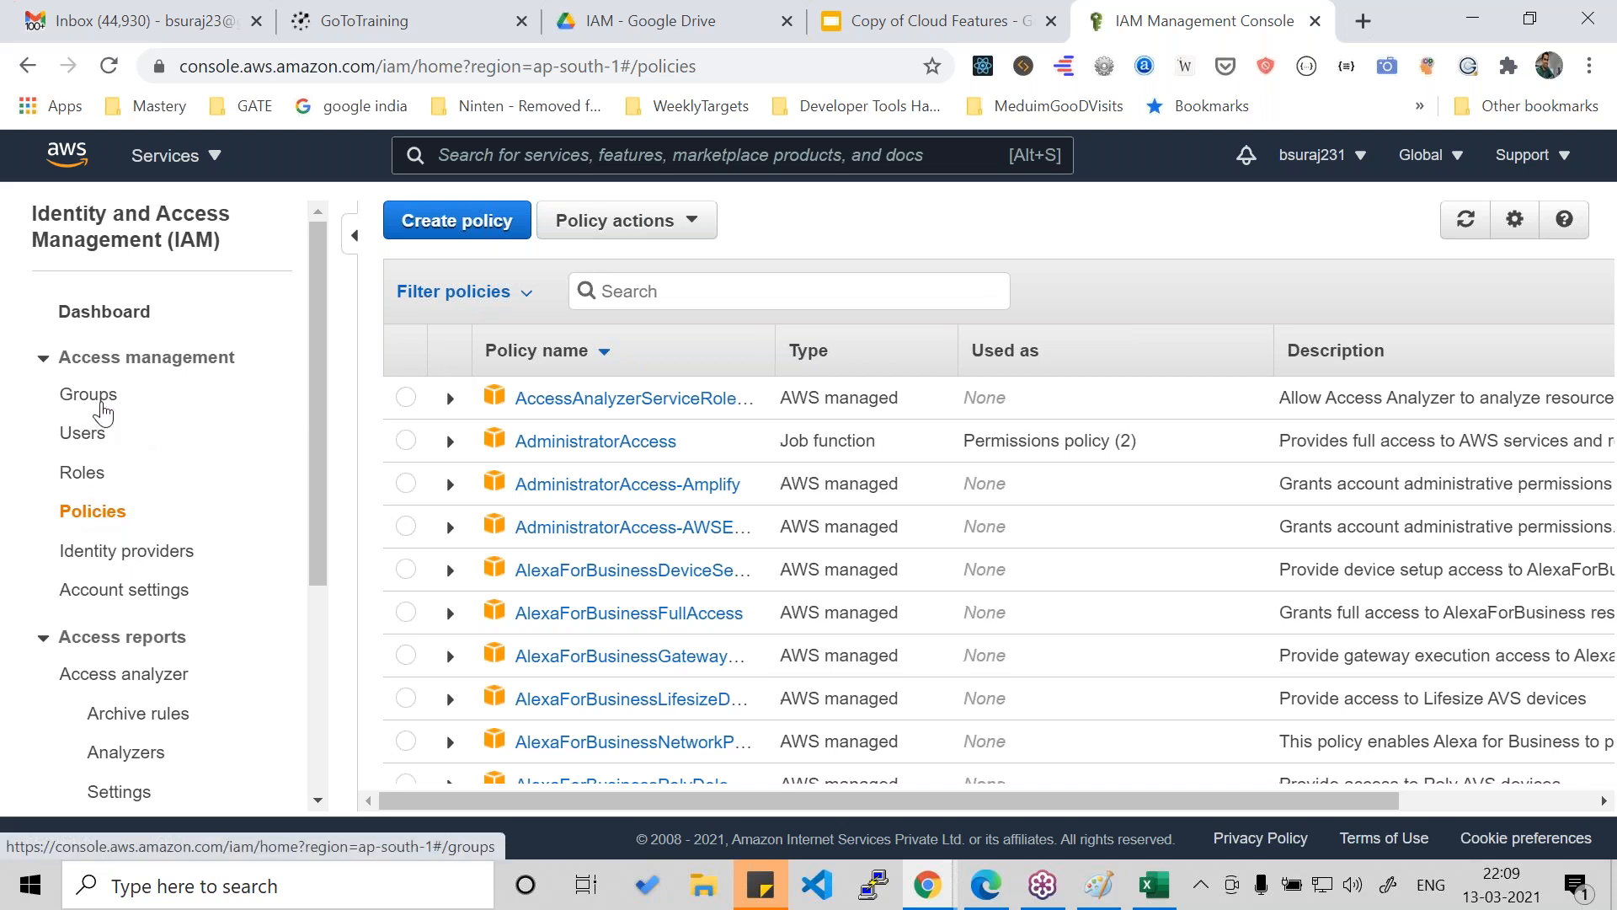
# - Open the Batch4Night group from the groups list and review its users and attached managed policies
pyautogui.click(88, 394)
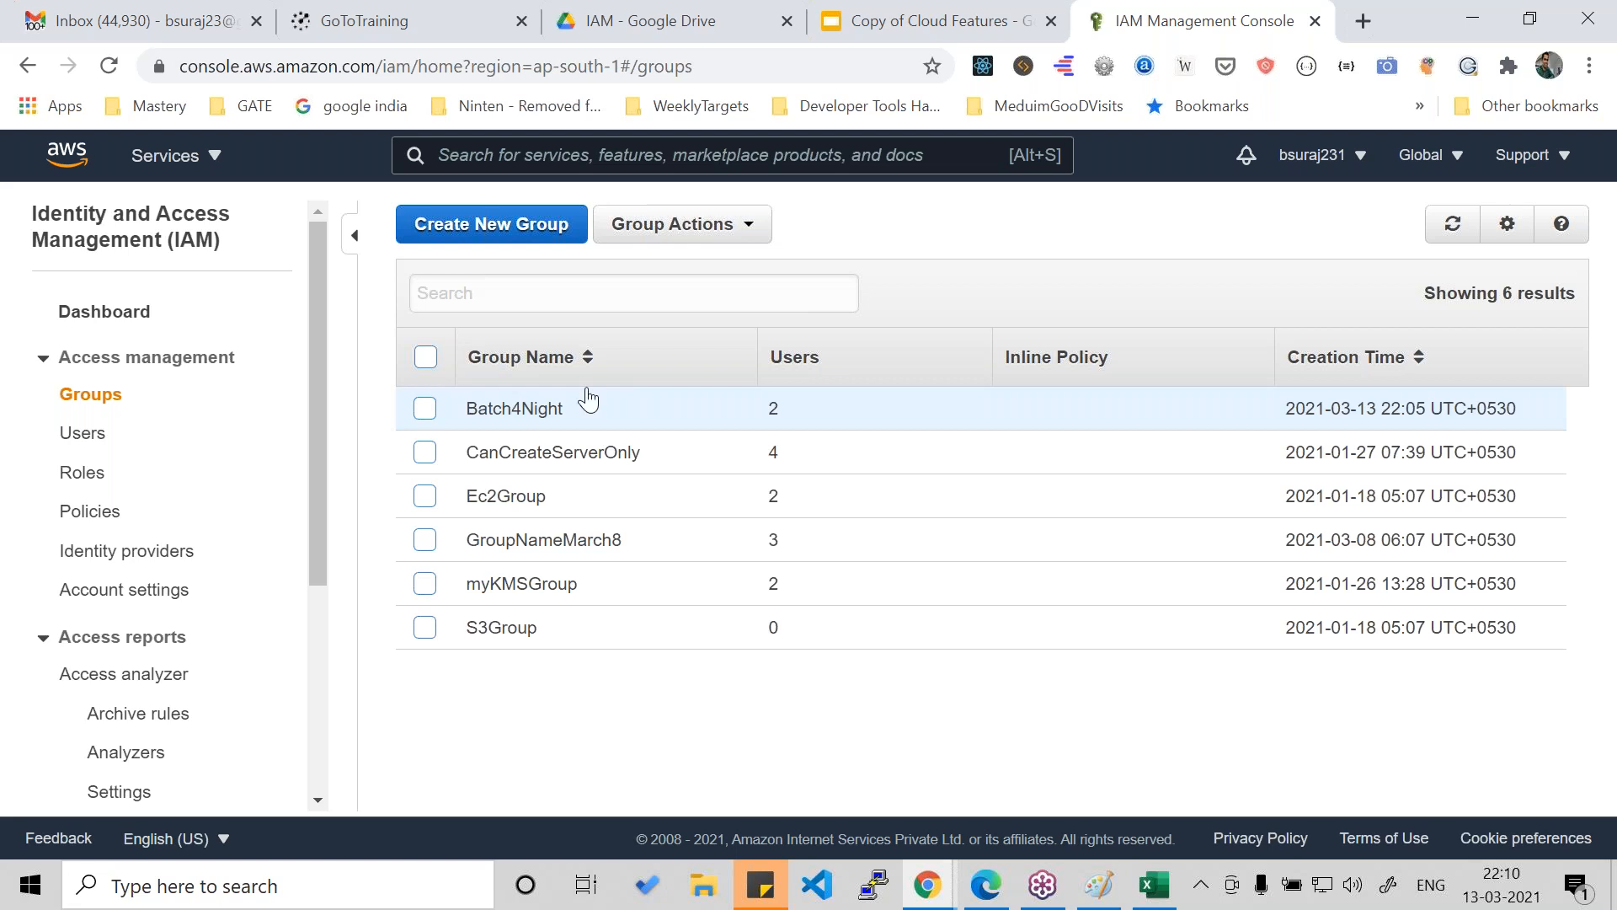
pyautogui.click(685, 235)
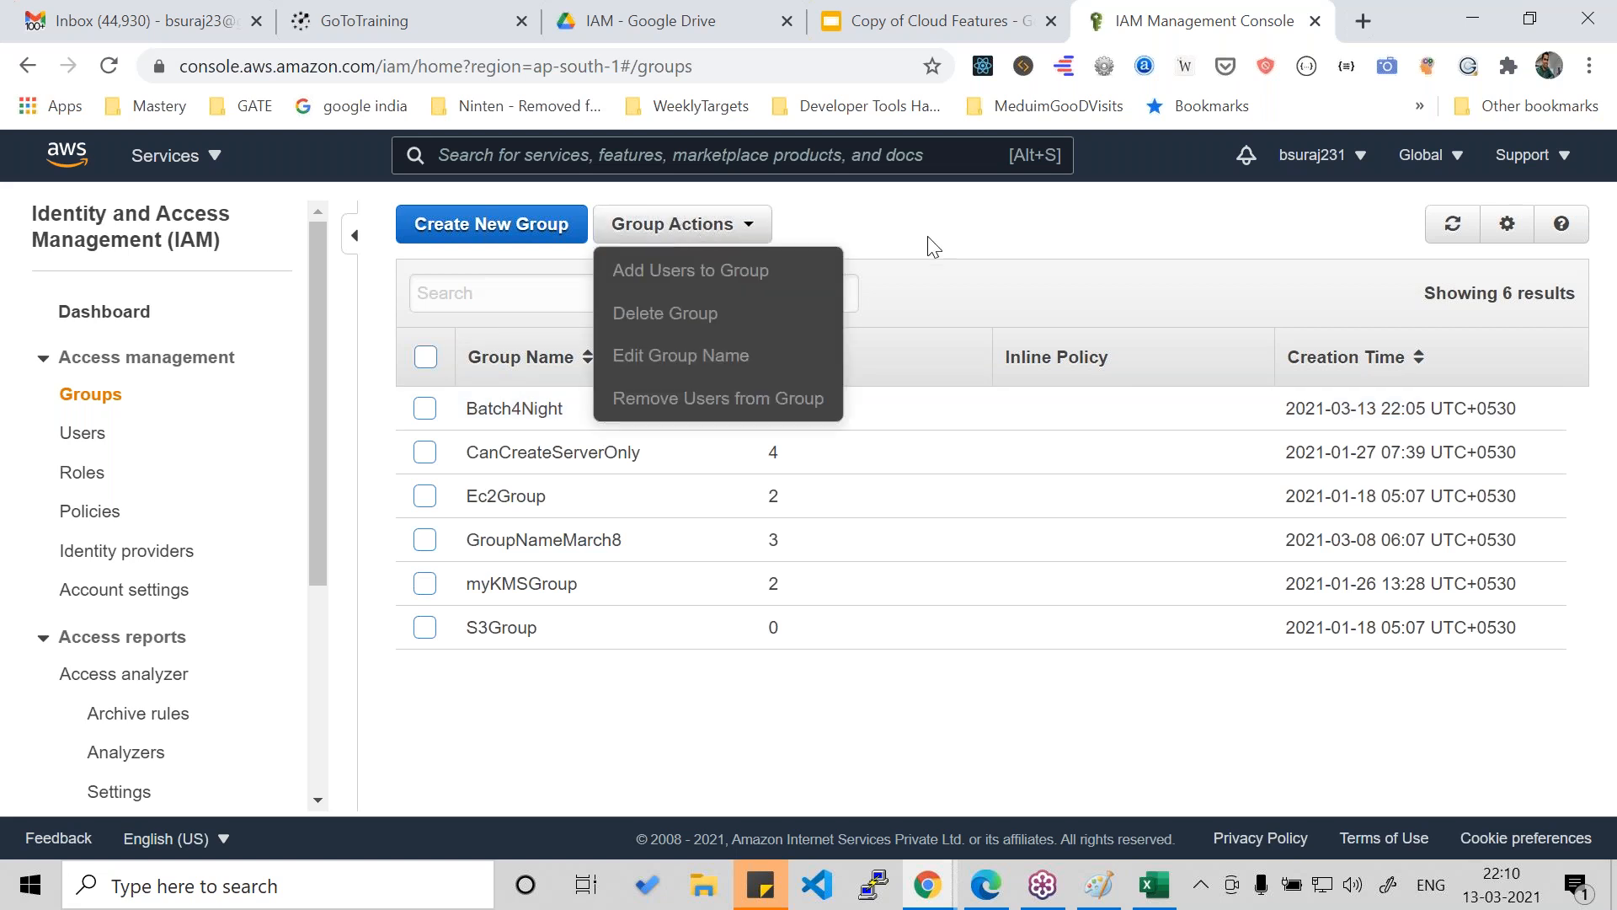
pyautogui.click(426, 408)
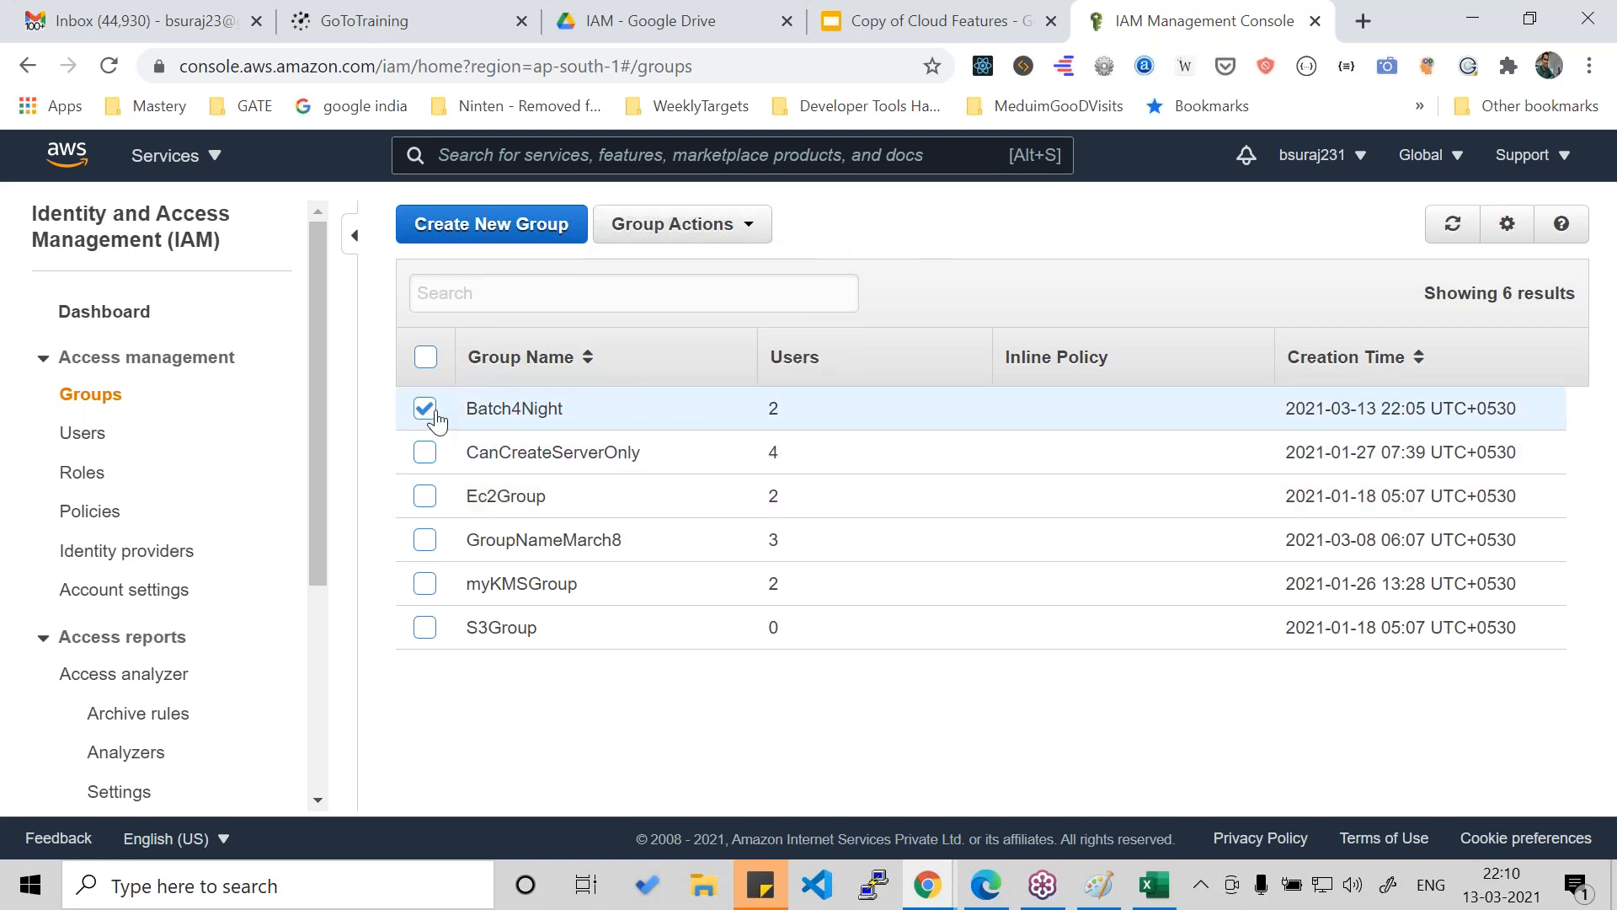
pyautogui.click(538, 412)
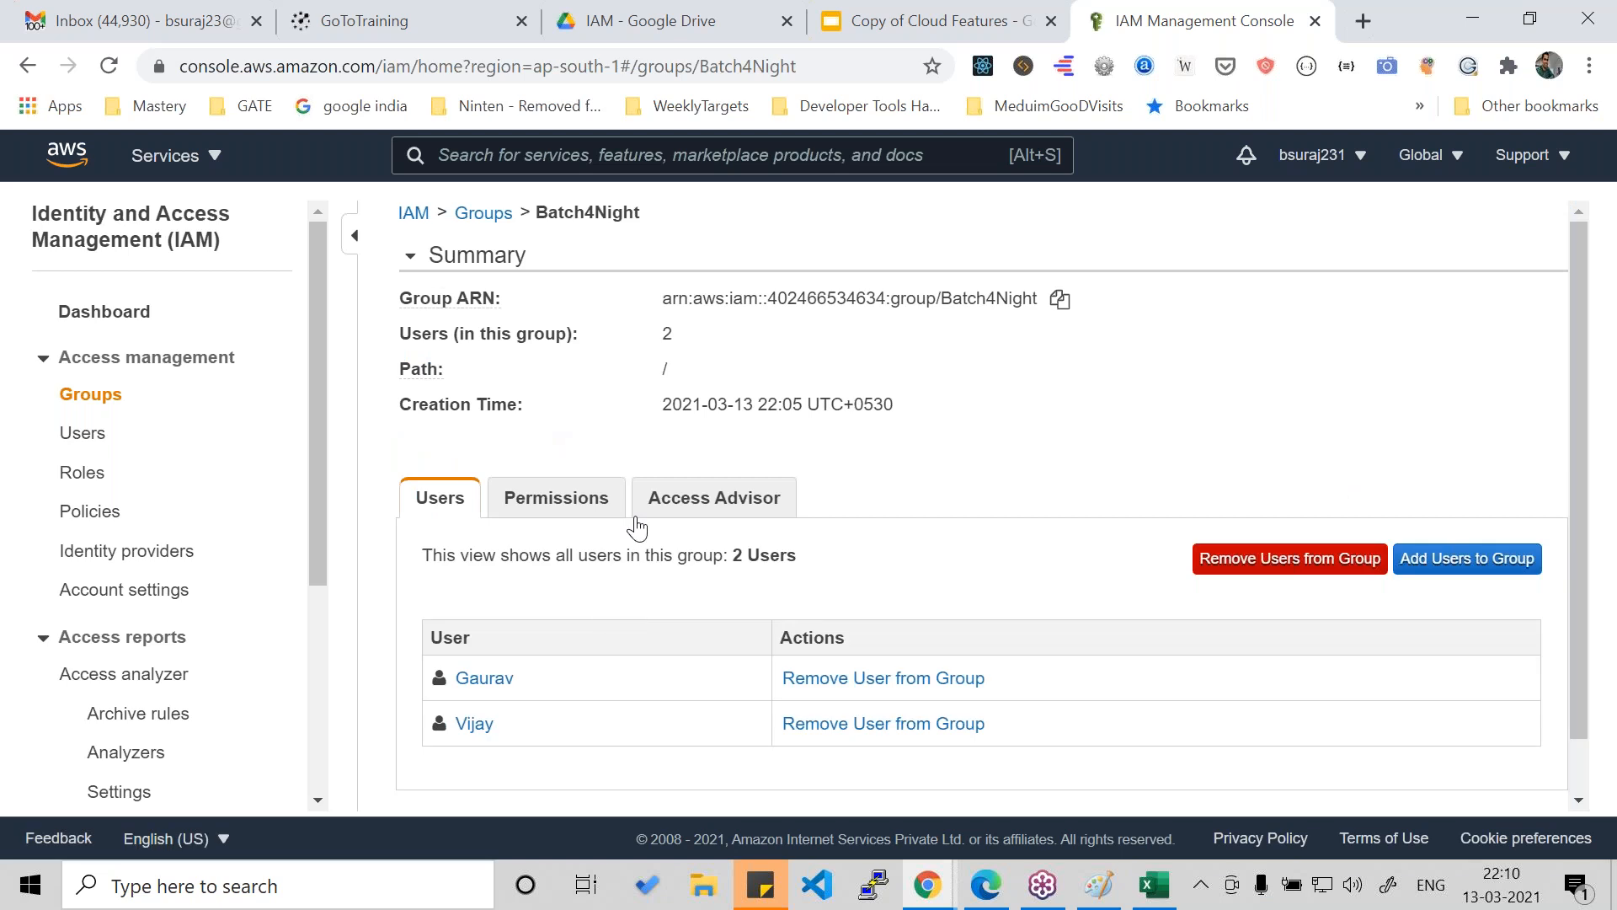
pyautogui.click(595, 504)
pyautogui.scroll(-1, 613, 535)
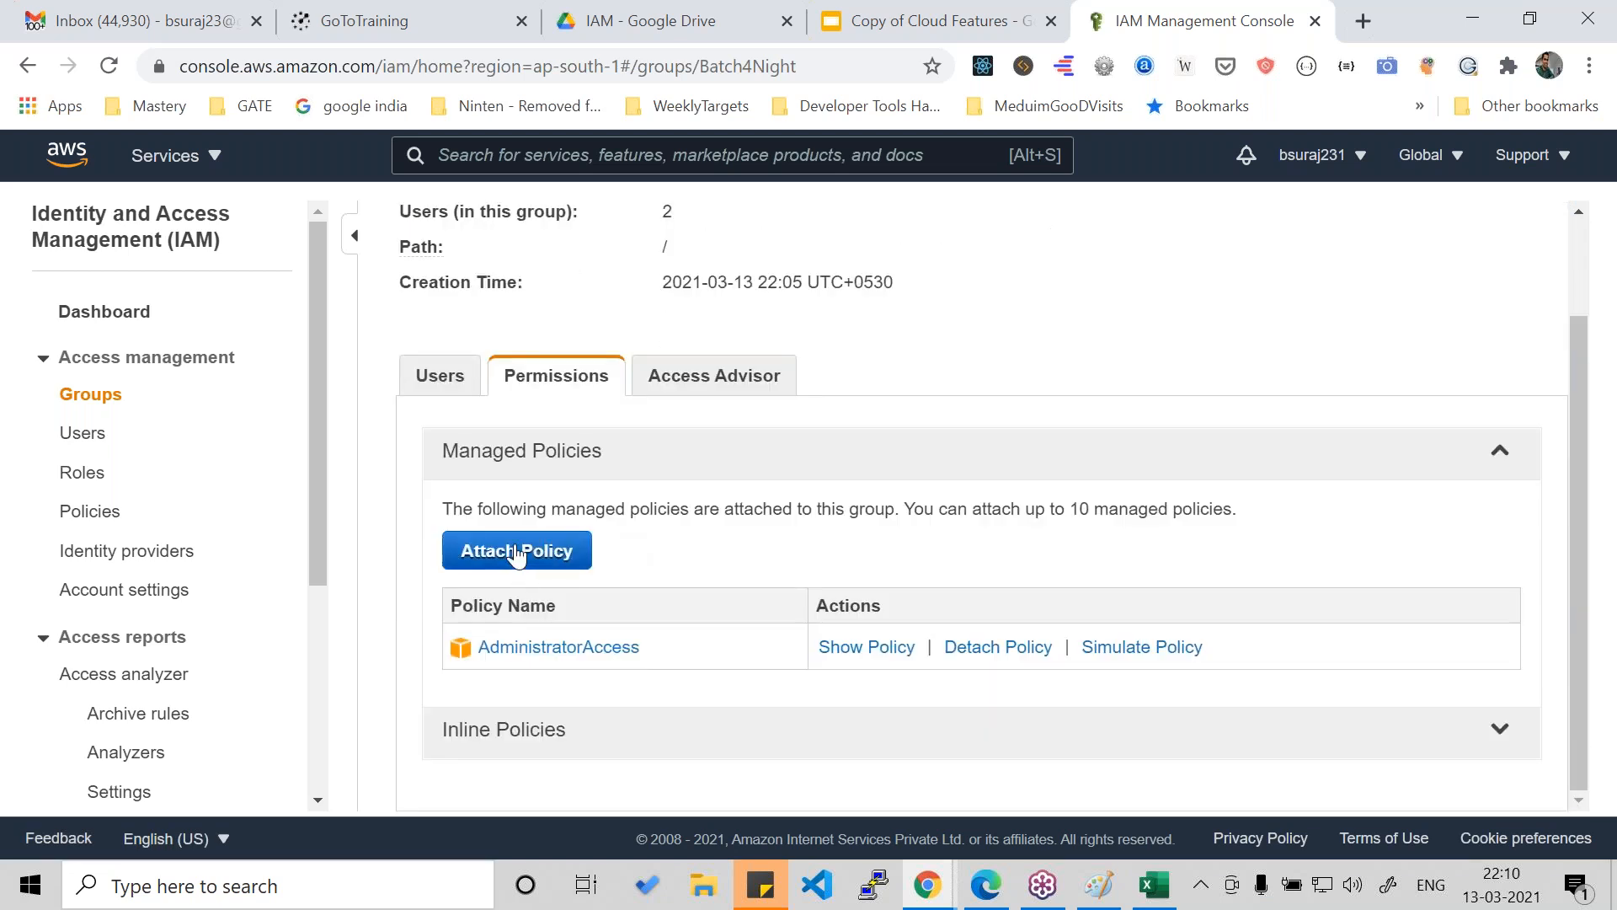
pyautogui.scroll(1, 517, 396)
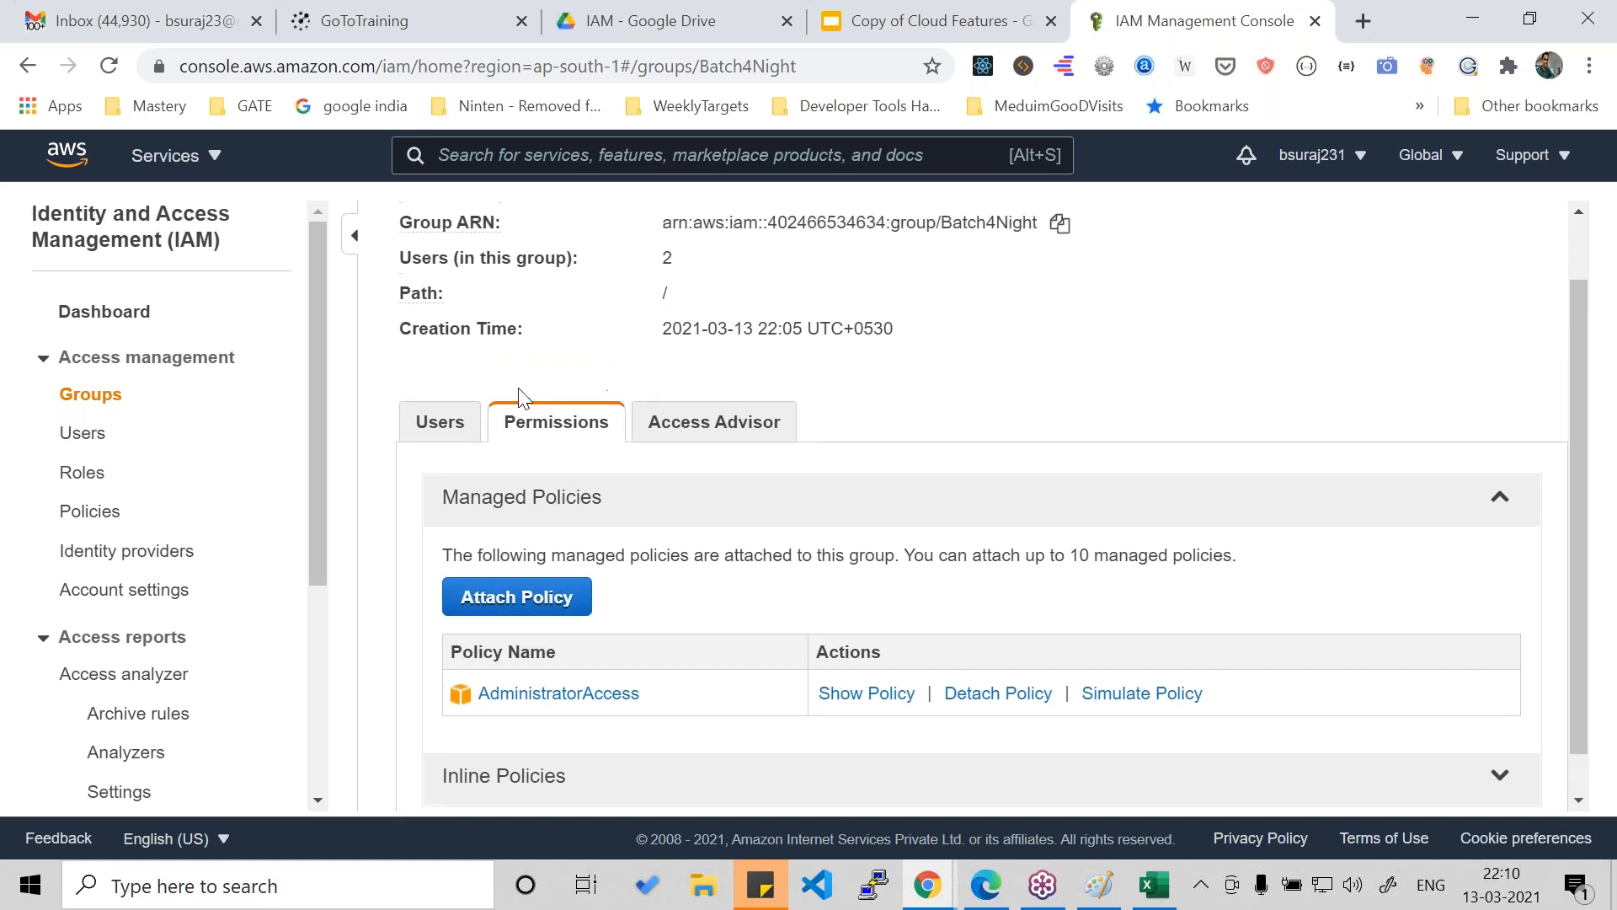
# - Look over the policies available to attach to the Batch4Night group and leave for the console home without attaching any
pyautogui.click(539, 679)
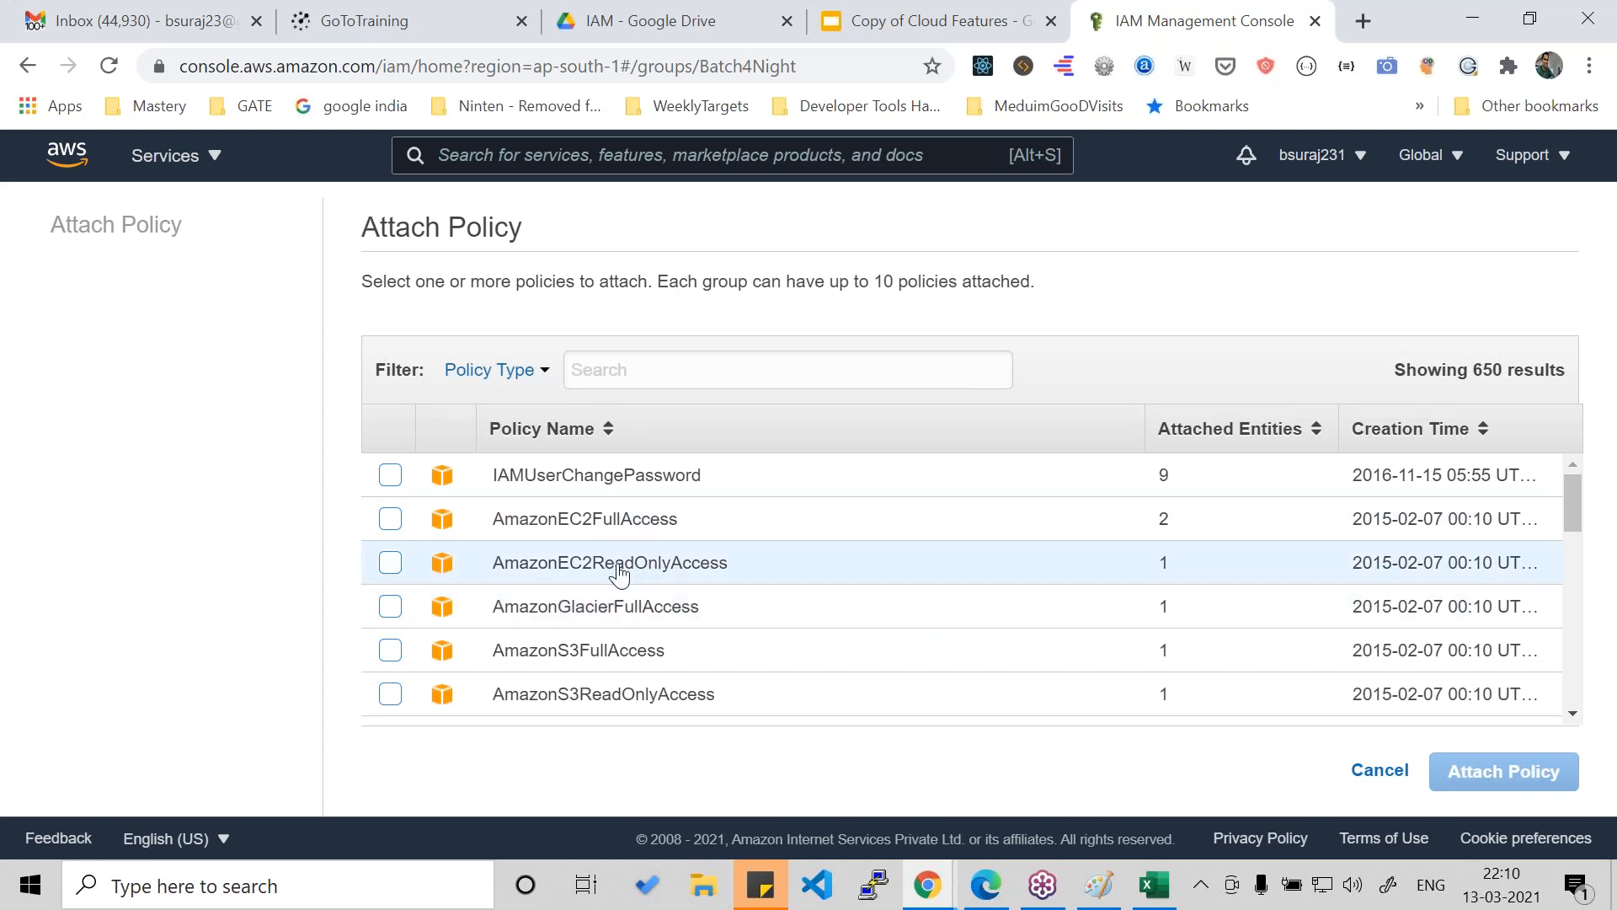
pyautogui.click(597, 375)
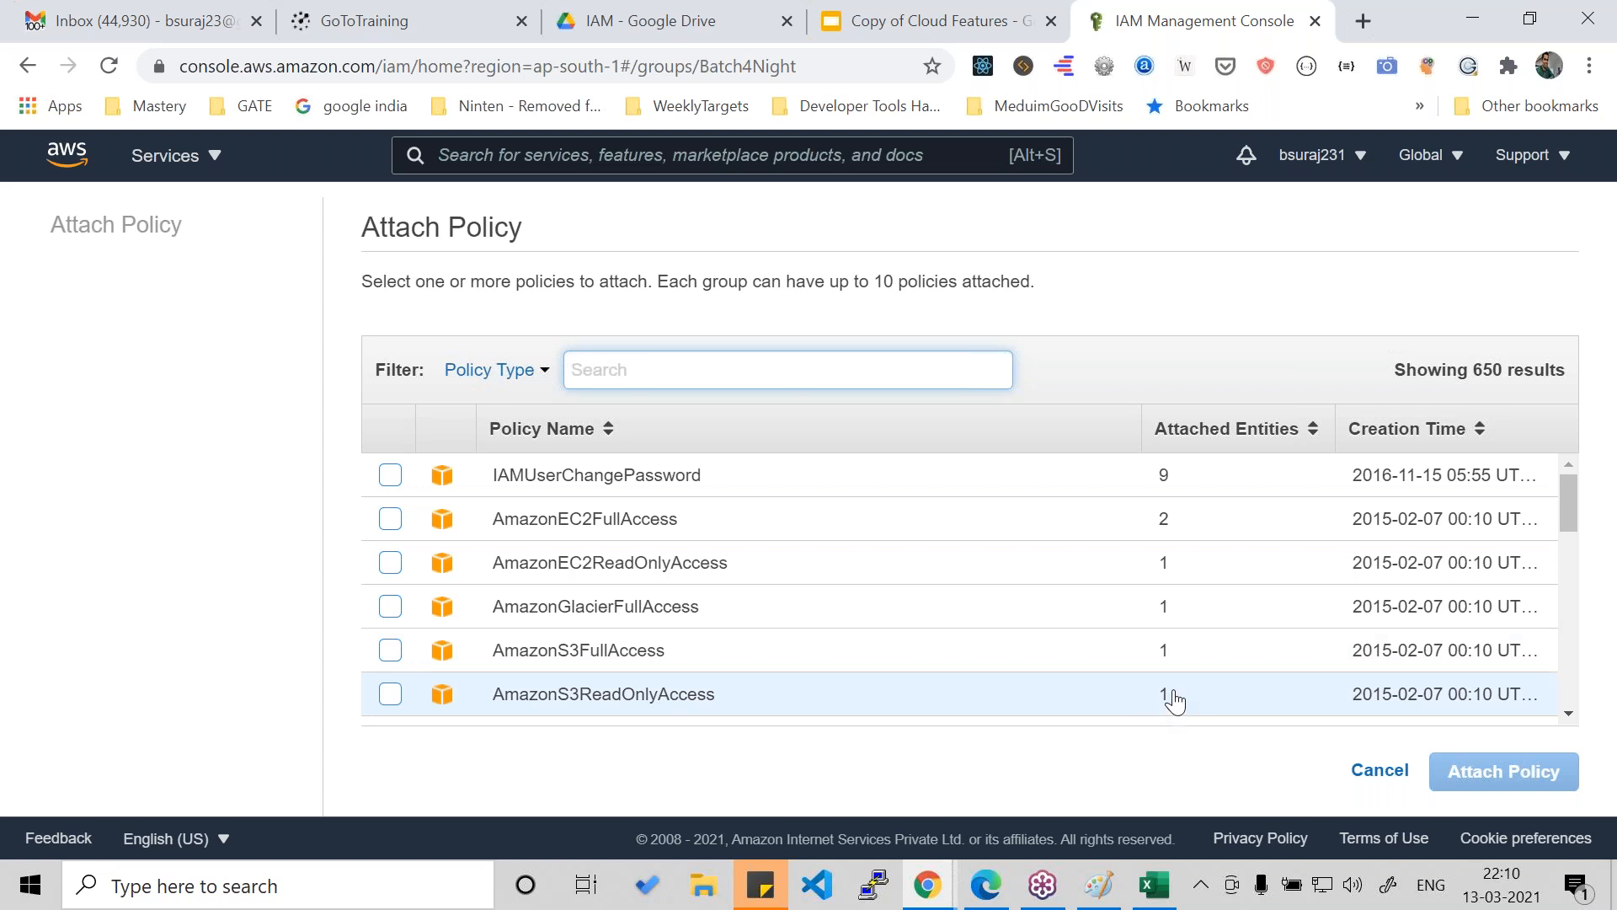
pyautogui.click(65, 153)
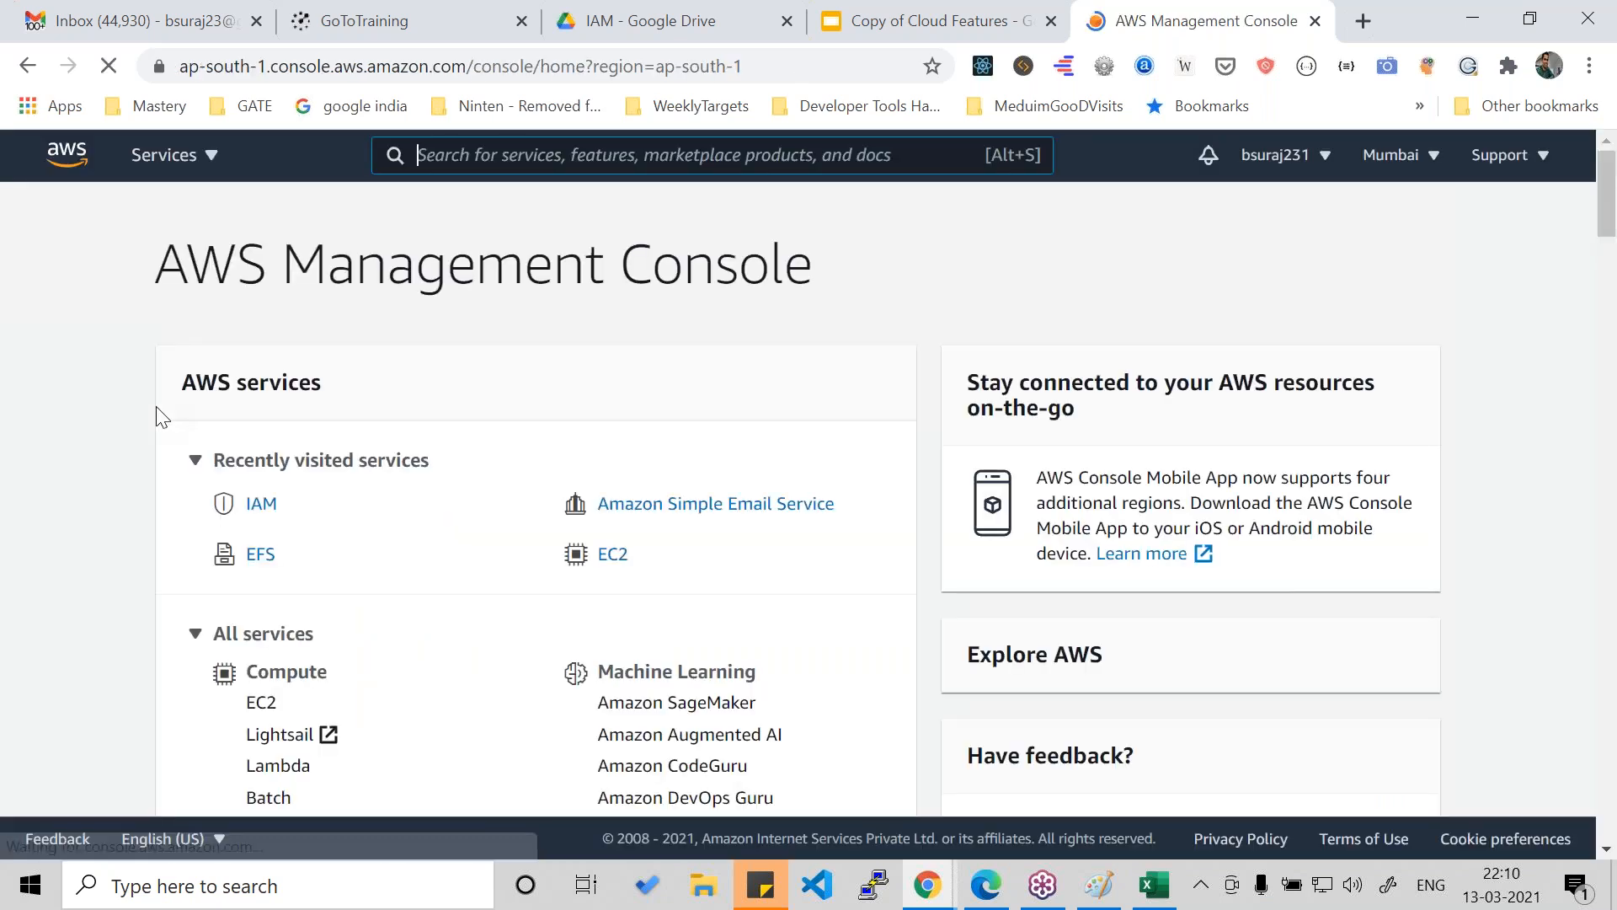
# - Open the IAM dashboard again and look through the Policies list and the Roles page with its existing roles
pyautogui.click(259, 505)
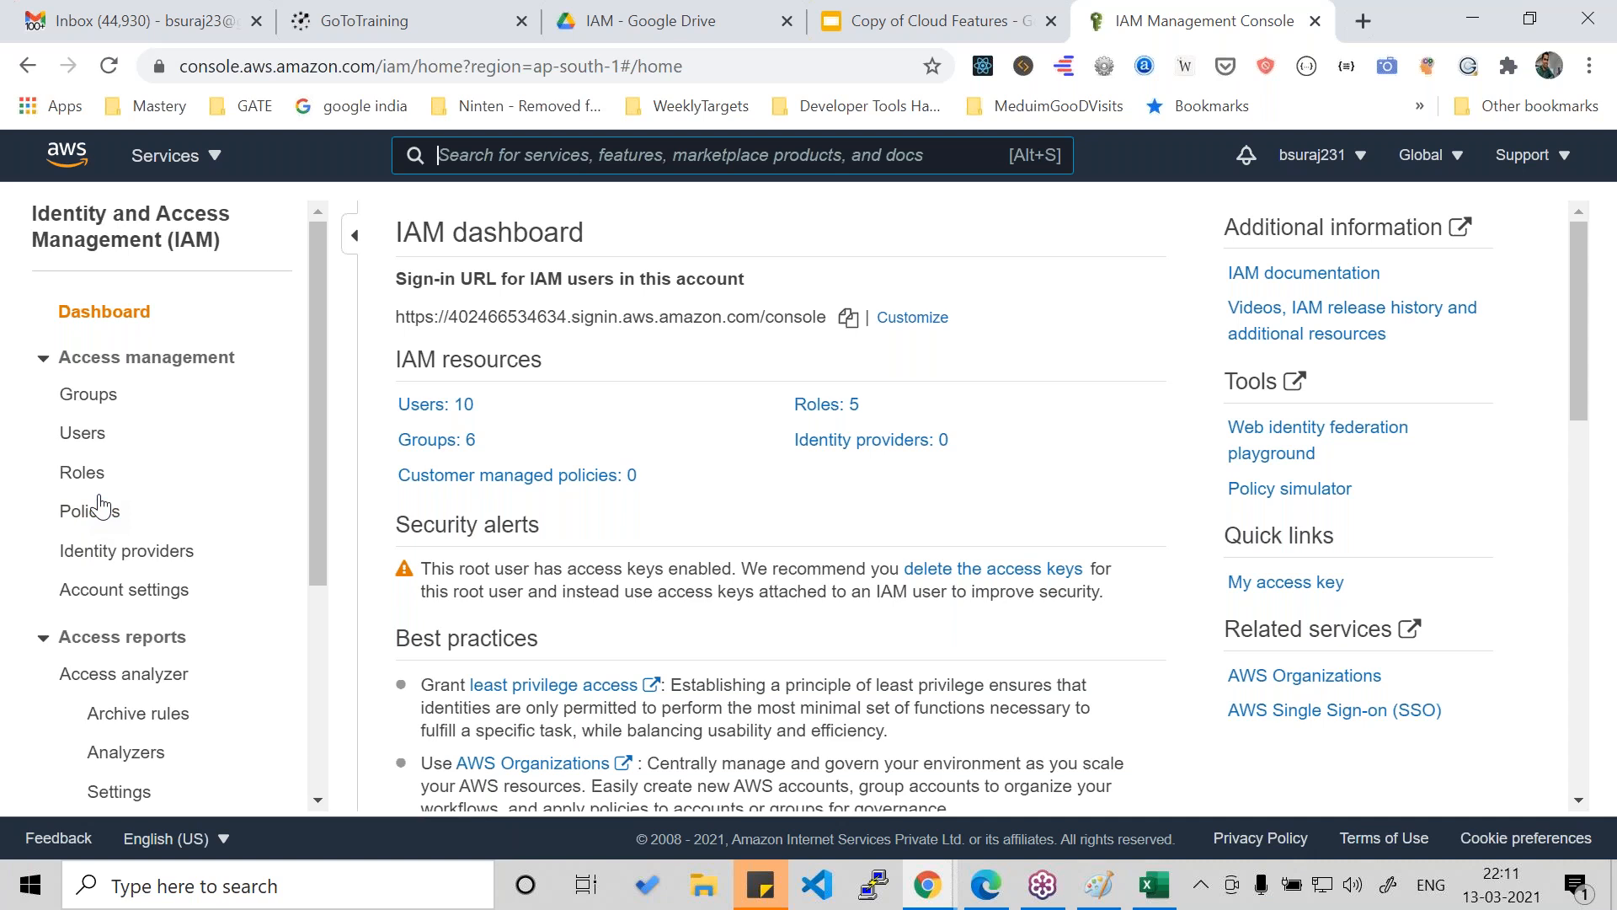
pyautogui.hotkey('alt', 's')
pyautogui.click(99, 513)
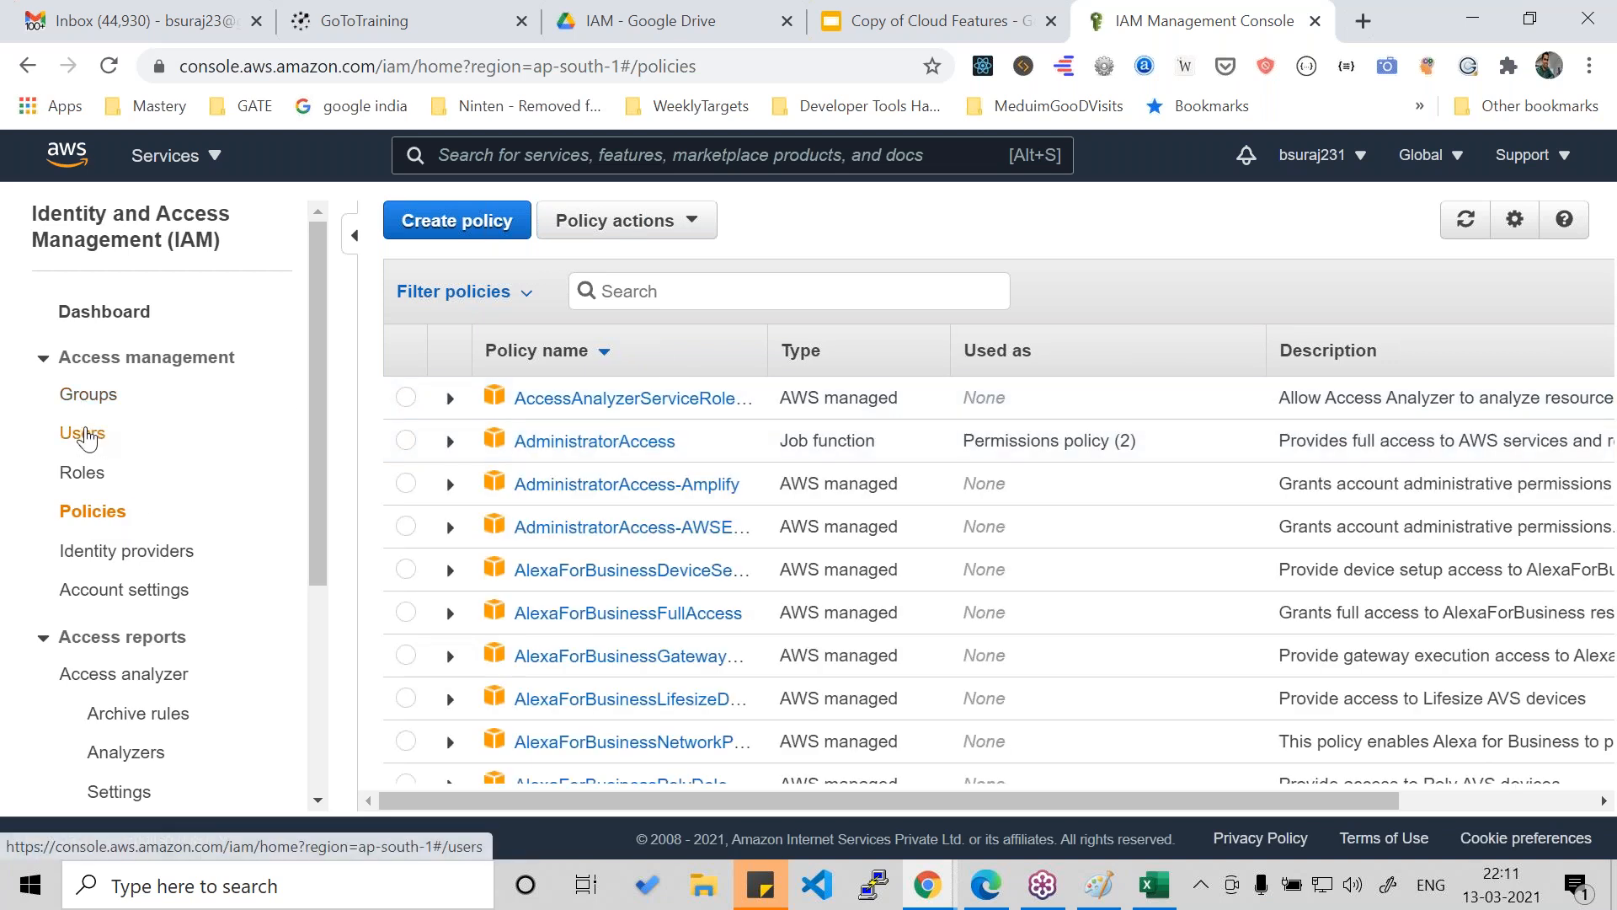
pyautogui.click(92, 431)
pyautogui.click(81, 472)
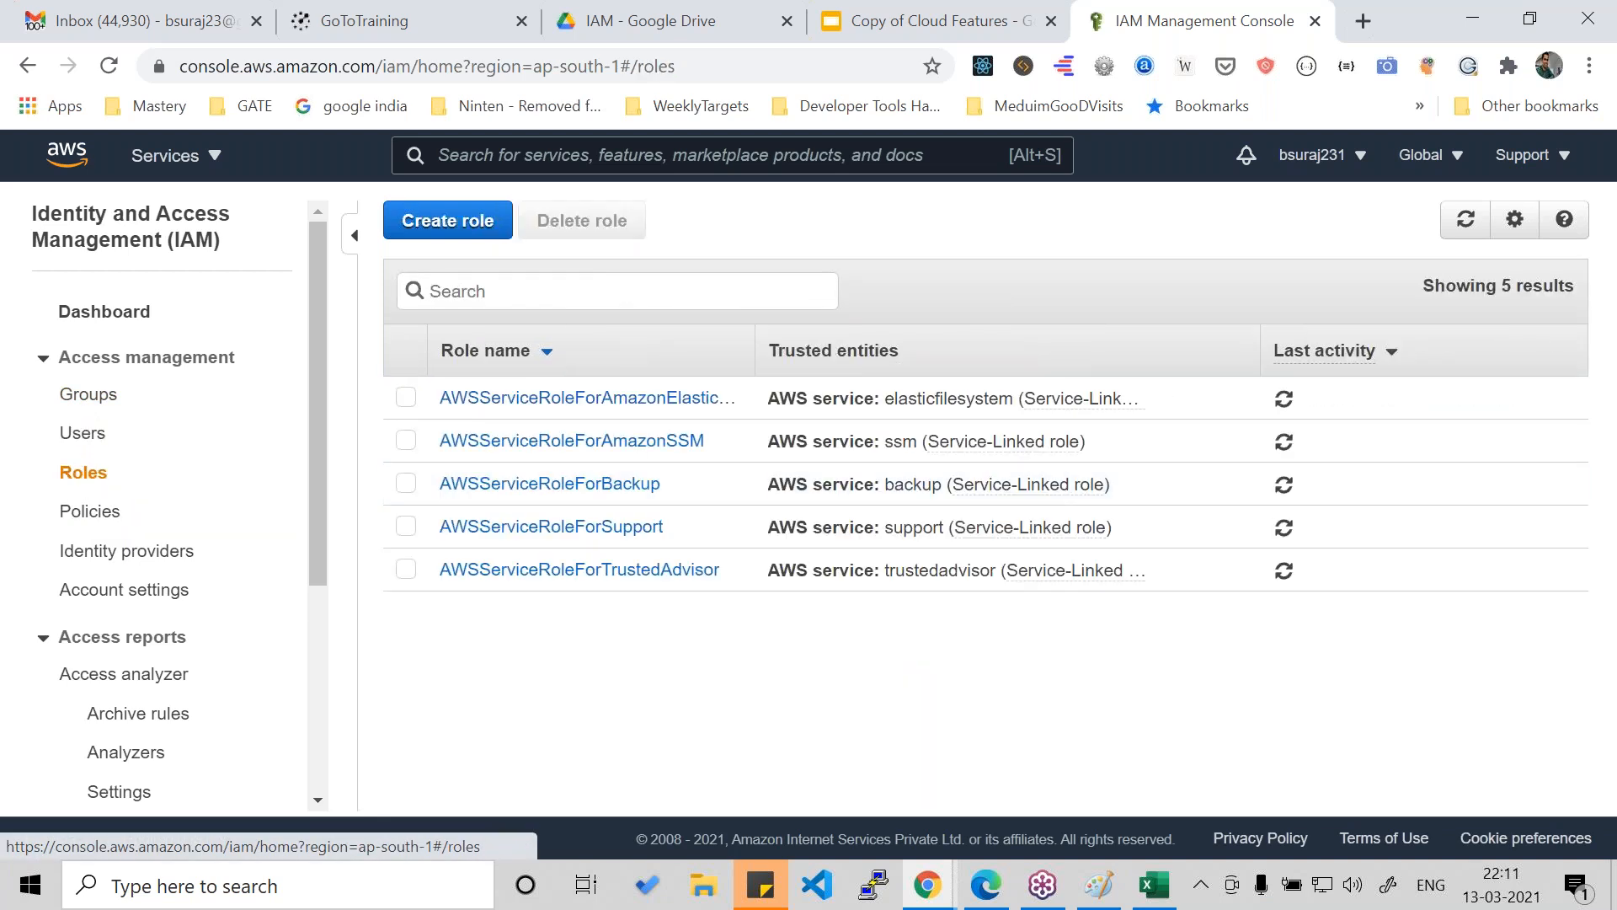
pyautogui.scroll(-5, 557, 484)
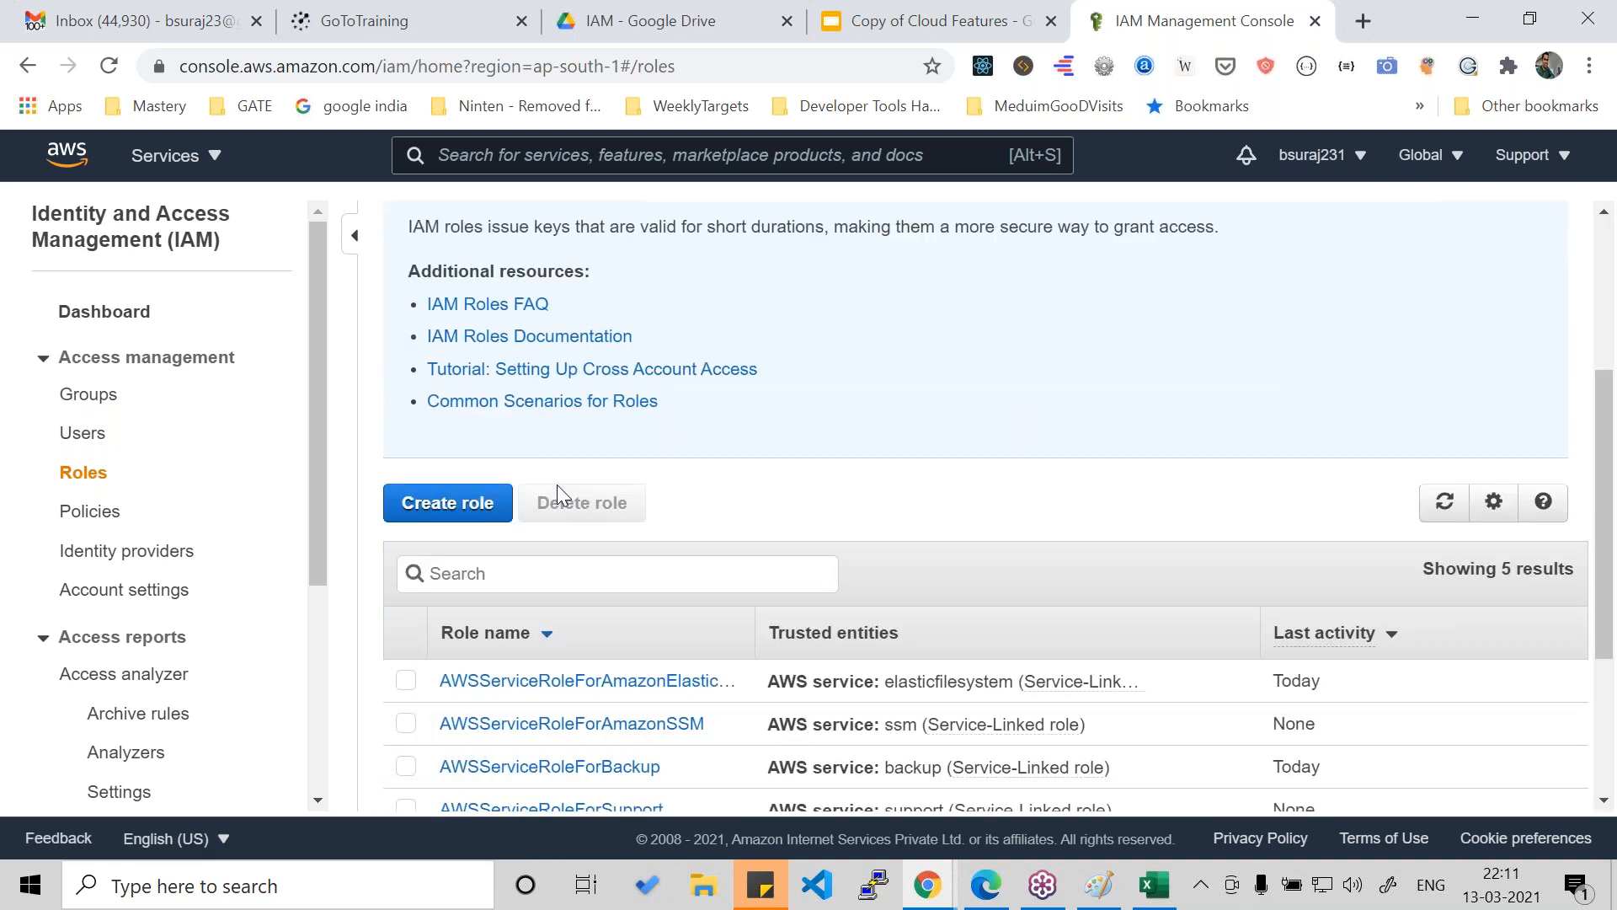
# - Open the AWSServiceRoleForAmazonElasticFileSystem role, then its attached AmazonElasticFileSystemServiceRolePolicy, and look over the policy's JSON
pyautogui.click(565, 406)
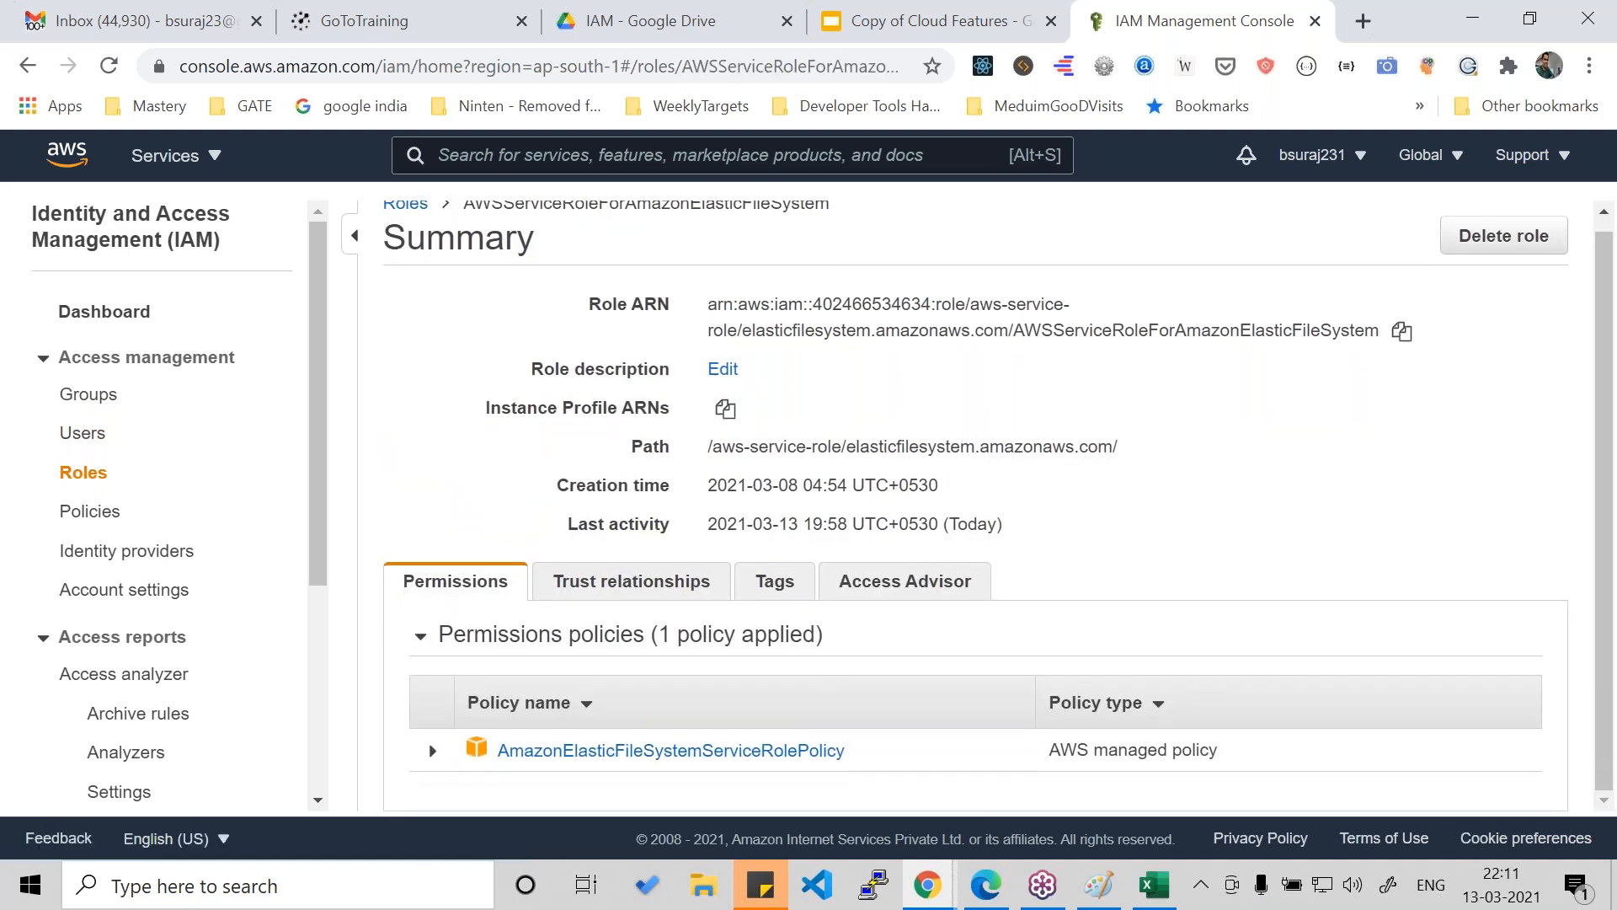
pyautogui.click(665, 749)
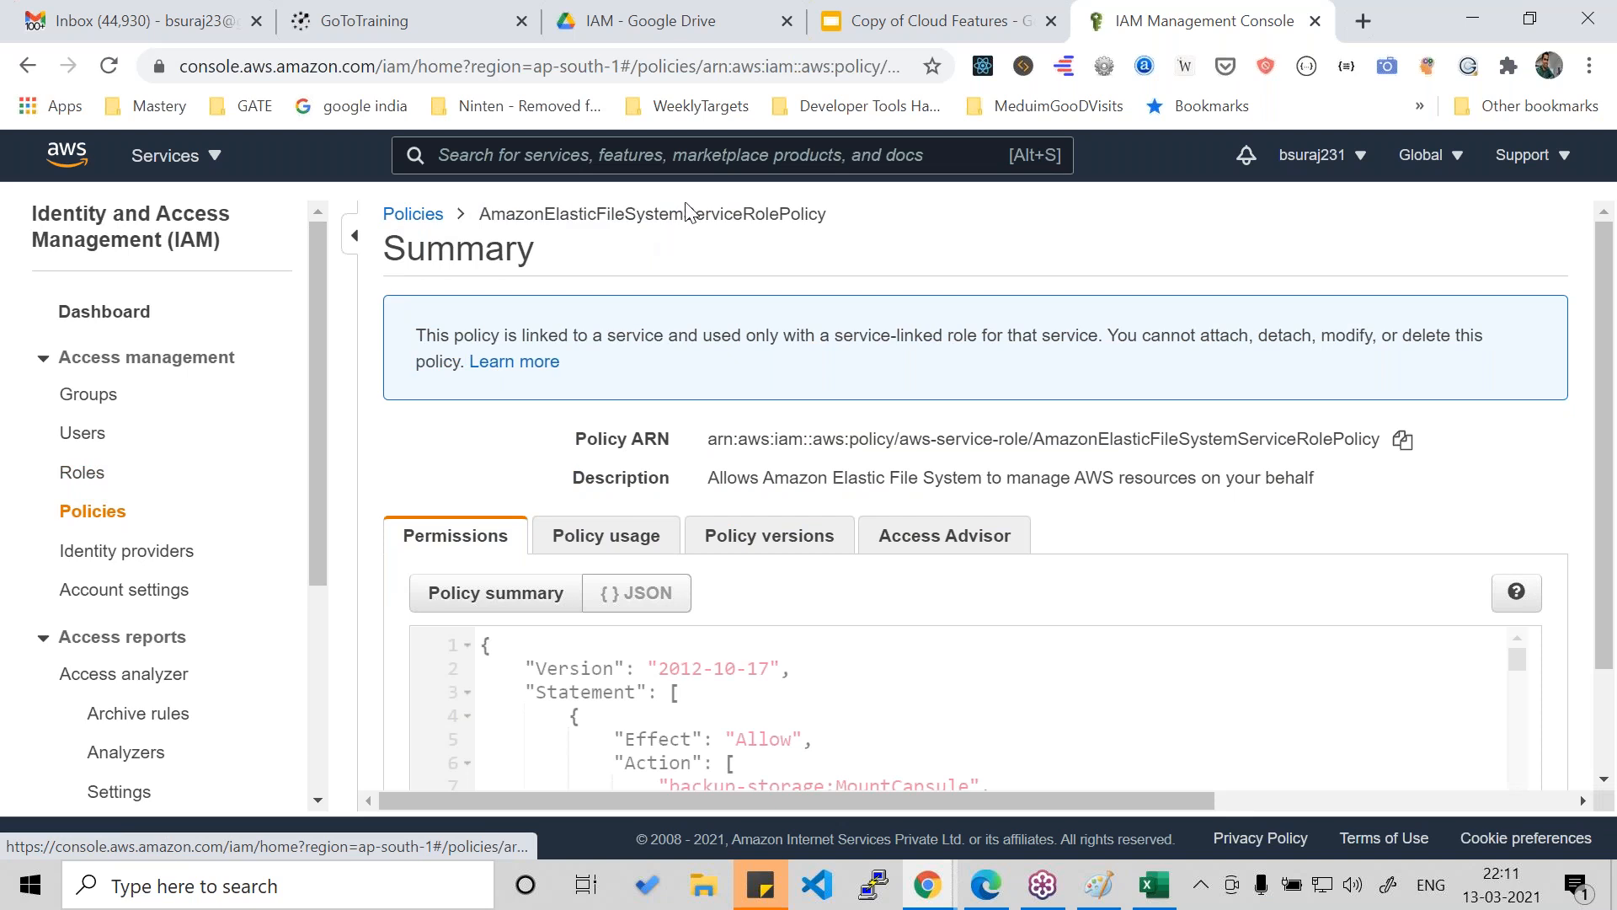
pyautogui.scroll(-2, 679, 508)
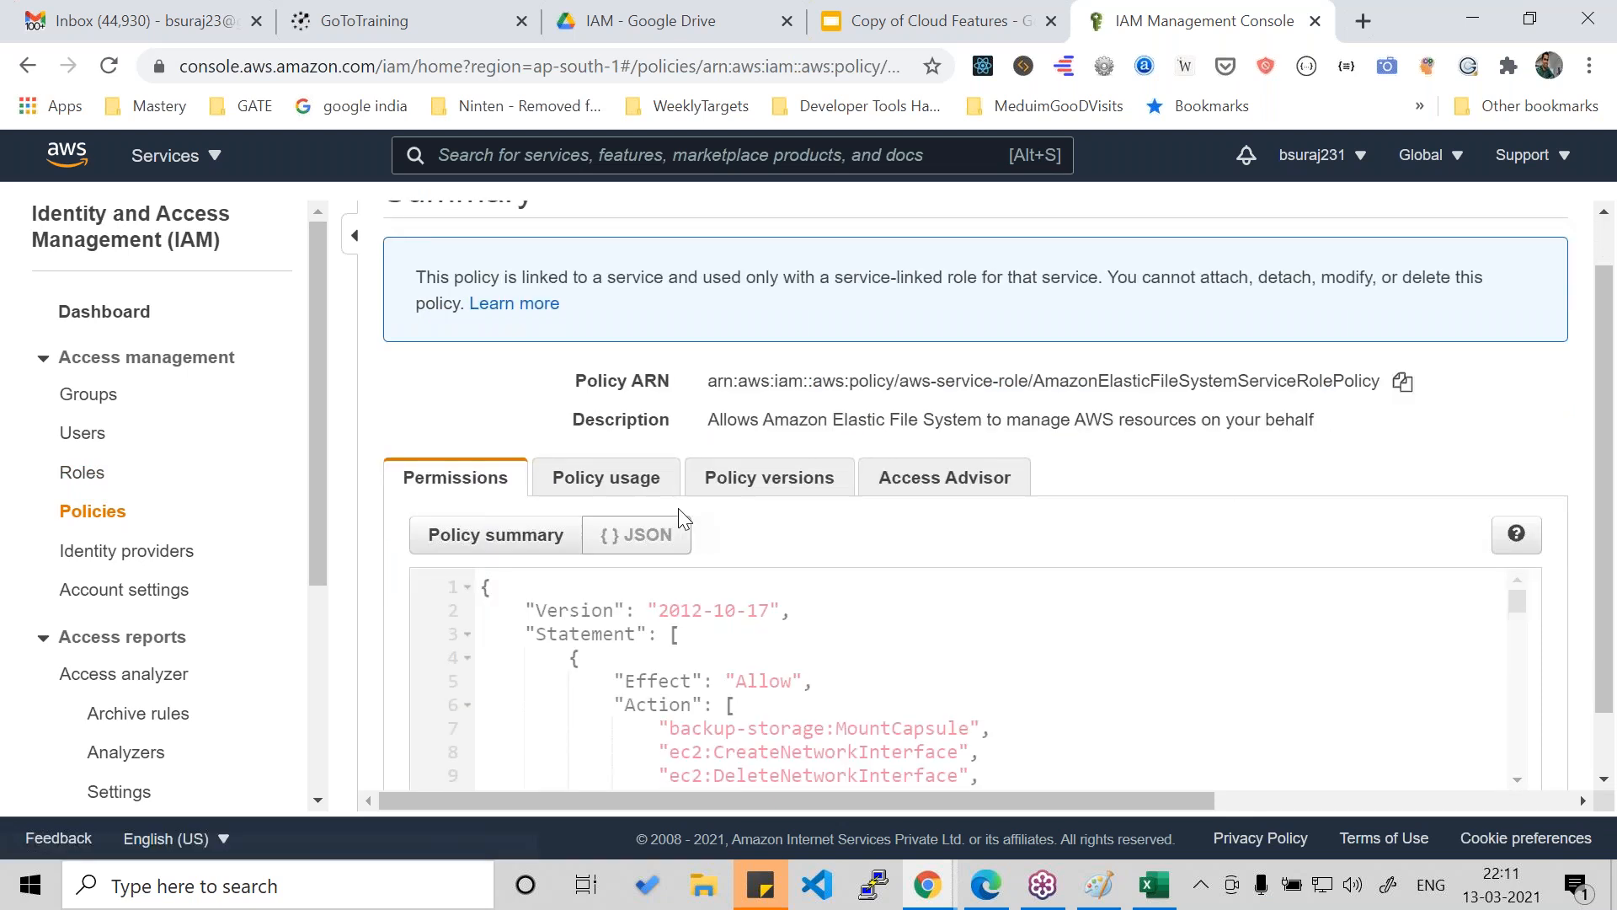
pyautogui.scroll(-5, 764, 628)
pyautogui.scroll(4, 618, 501)
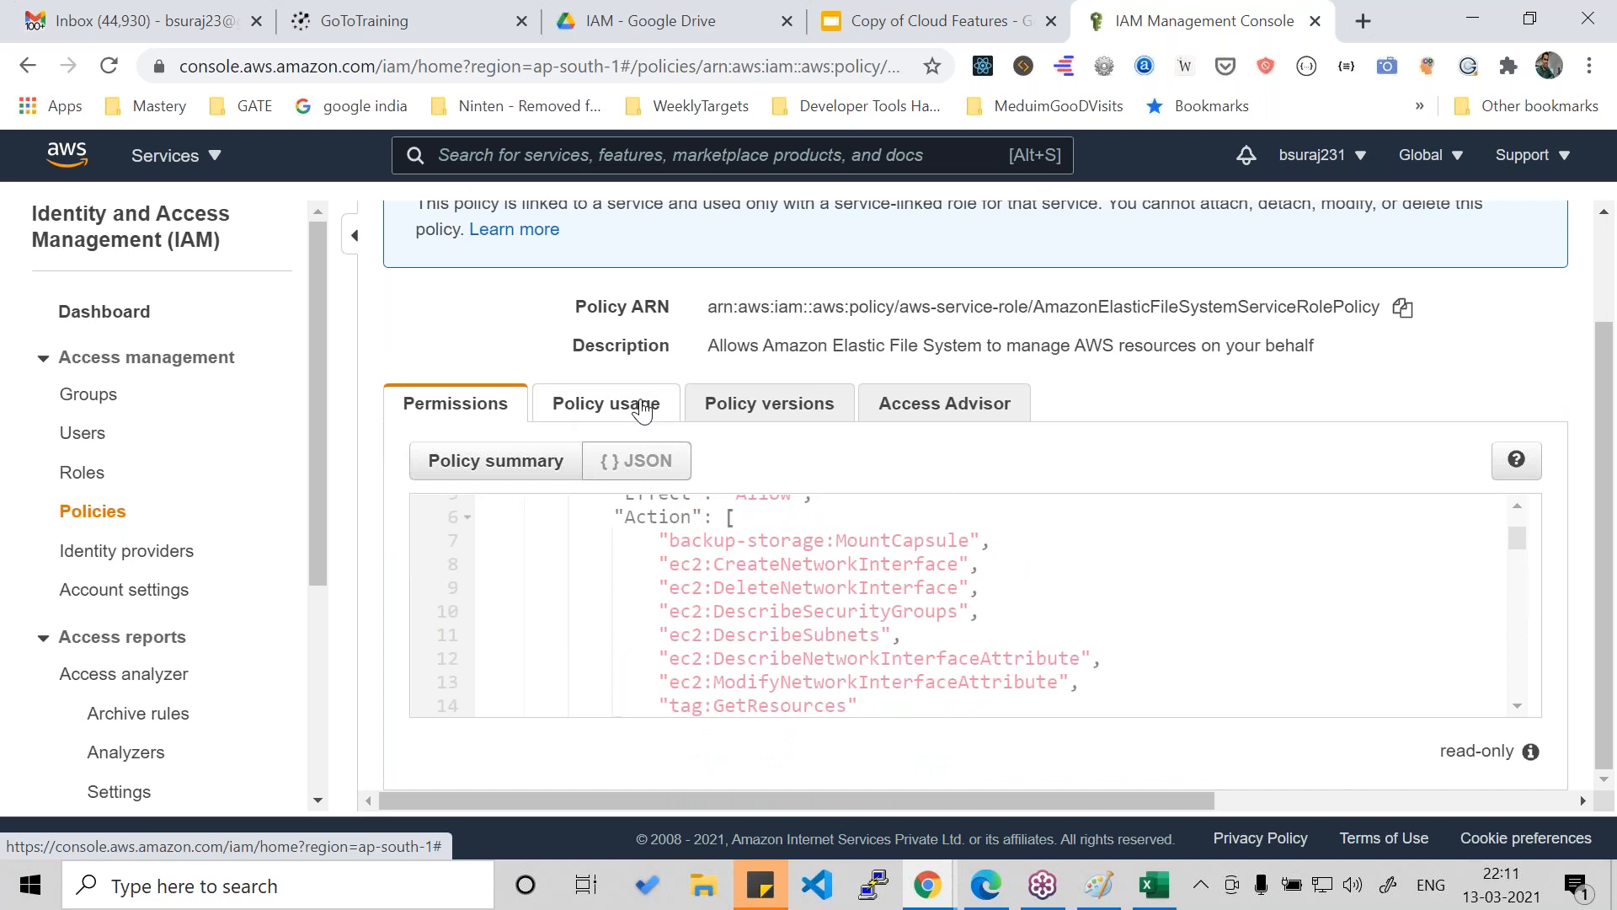
pyautogui.scroll(3, 721, 547)
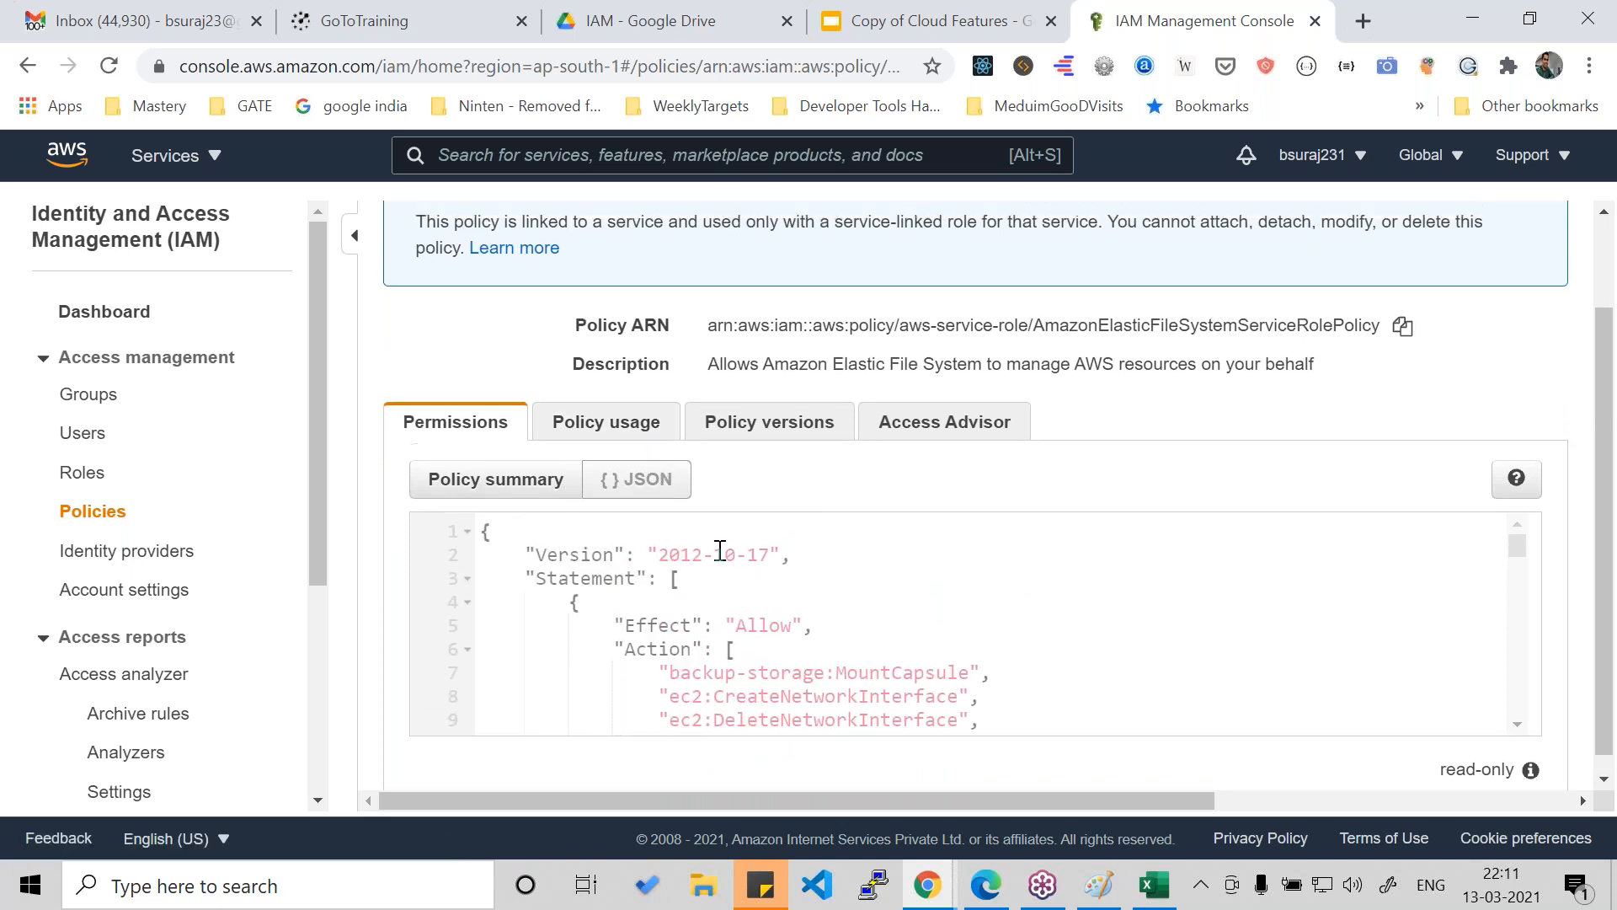
# - Highlight the policy's ARN and check which IAM entities use the policy
pyautogui.tripleClick(767, 433)
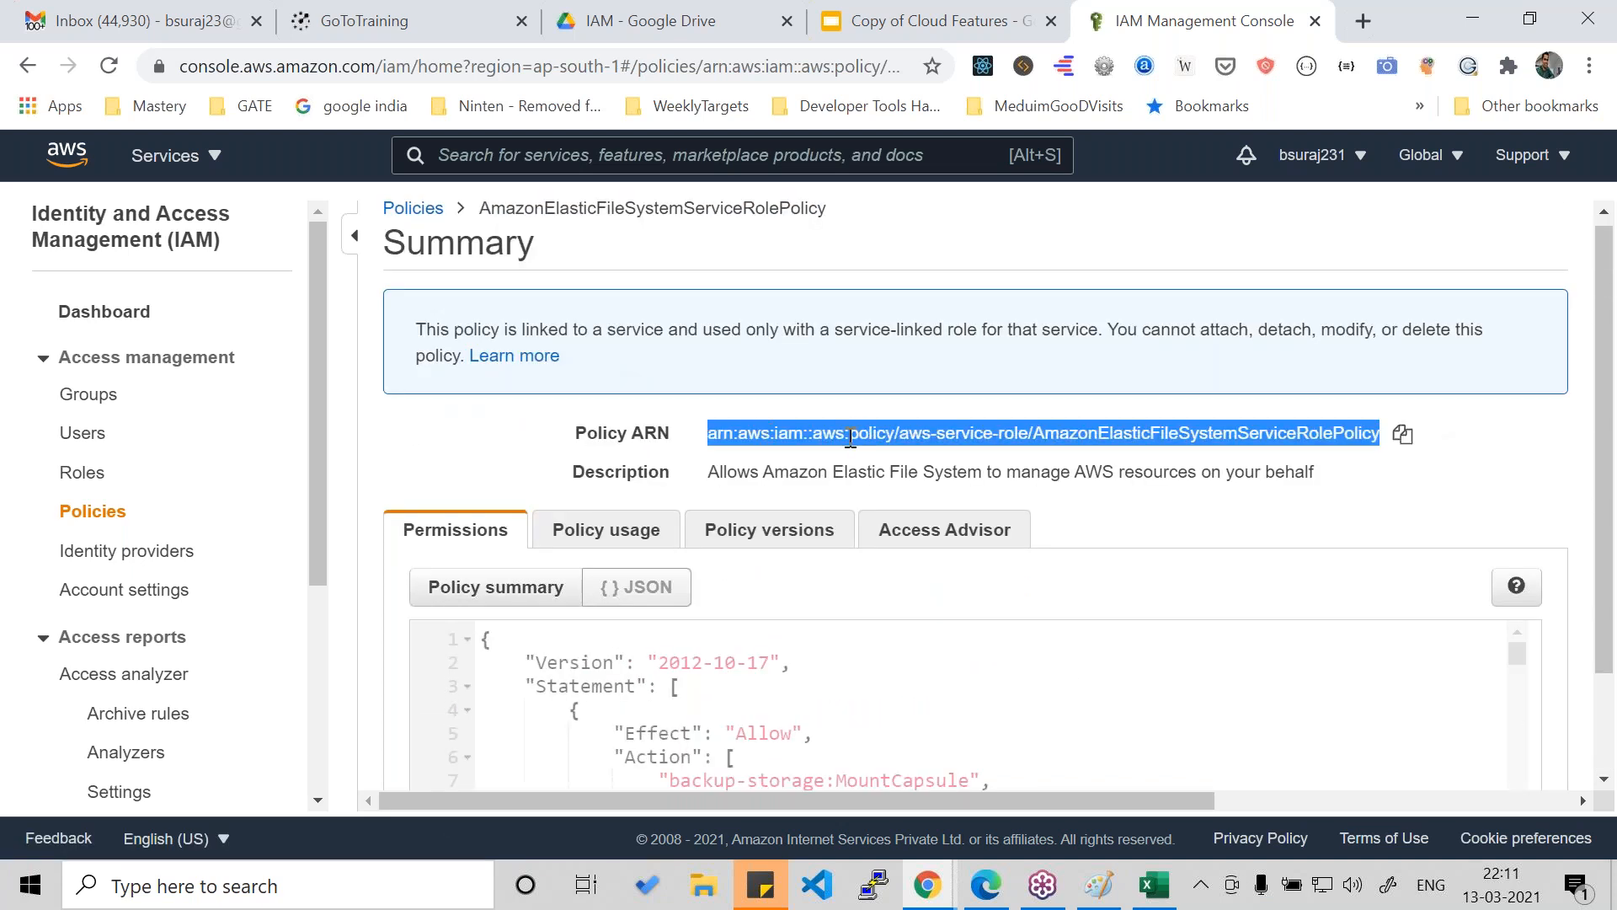
pyautogui.scroll(-2, 716, 421)
pyautogui.click(630, 408)
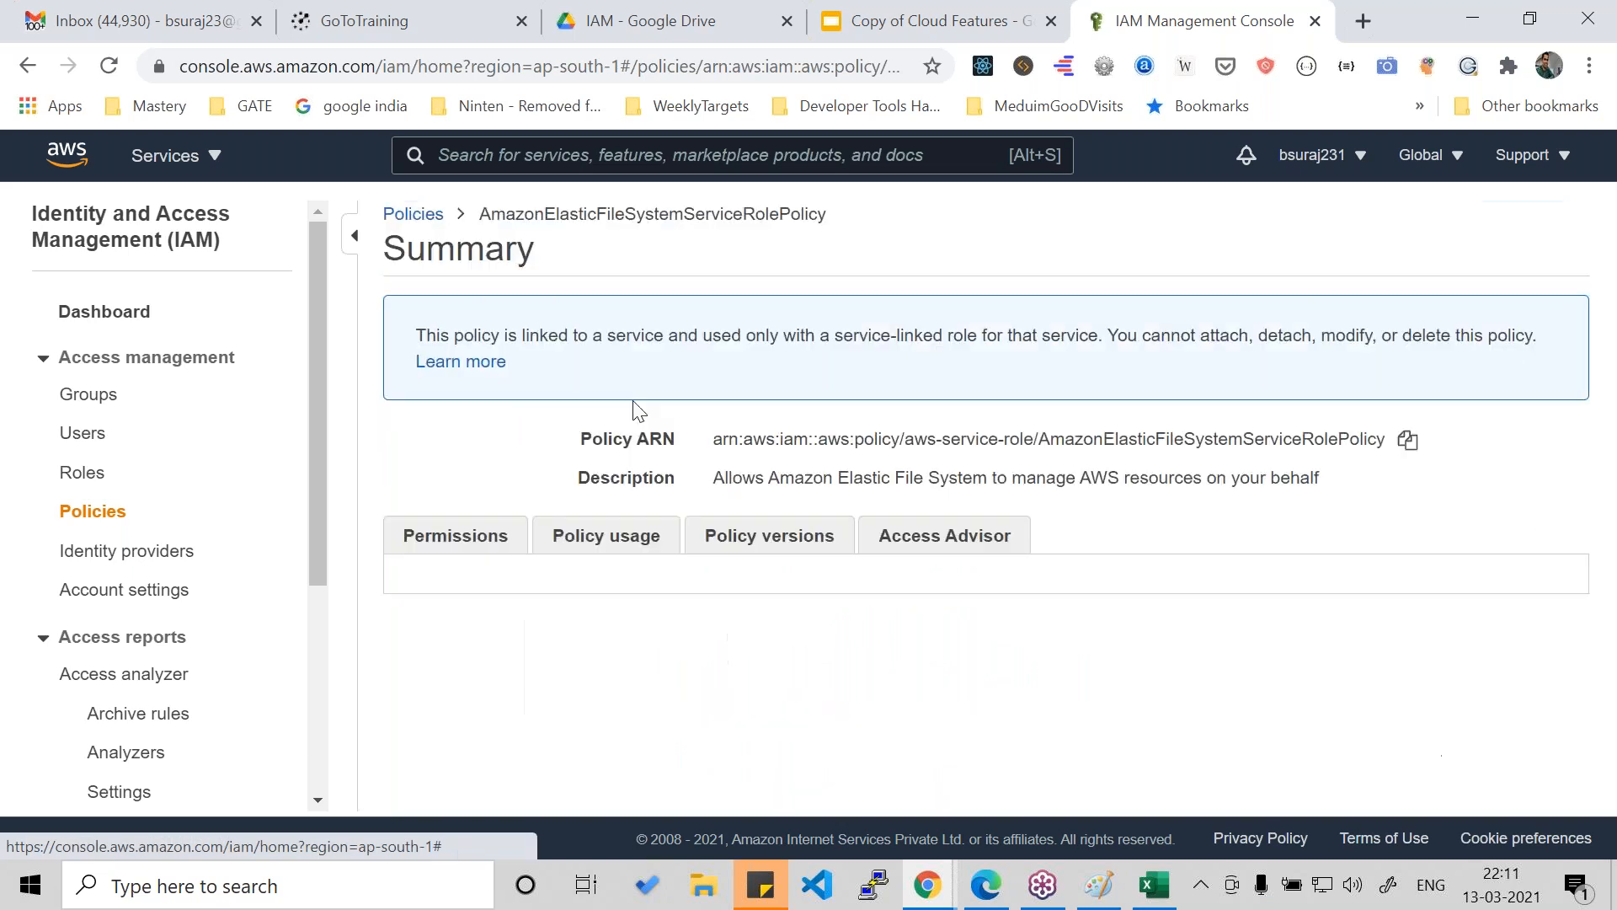
pyautogui.scroll(-2, 764, 435)
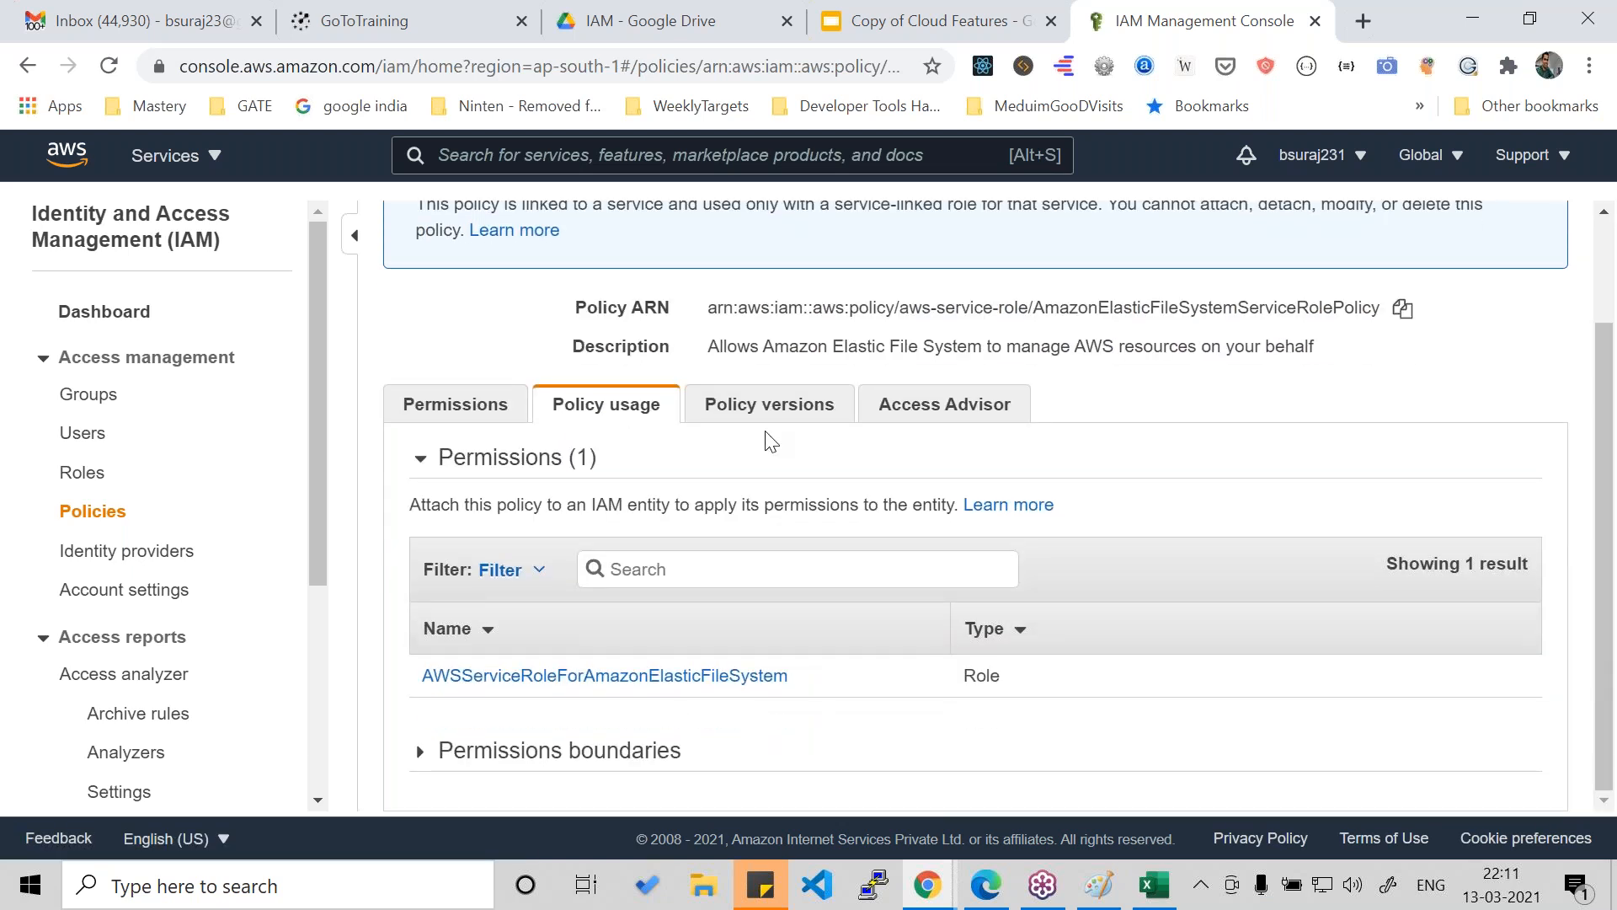
# - Return to the policy's permissions JSON and examine the effect and the list of actions in the first statement
pyautogui.click(462, 407)
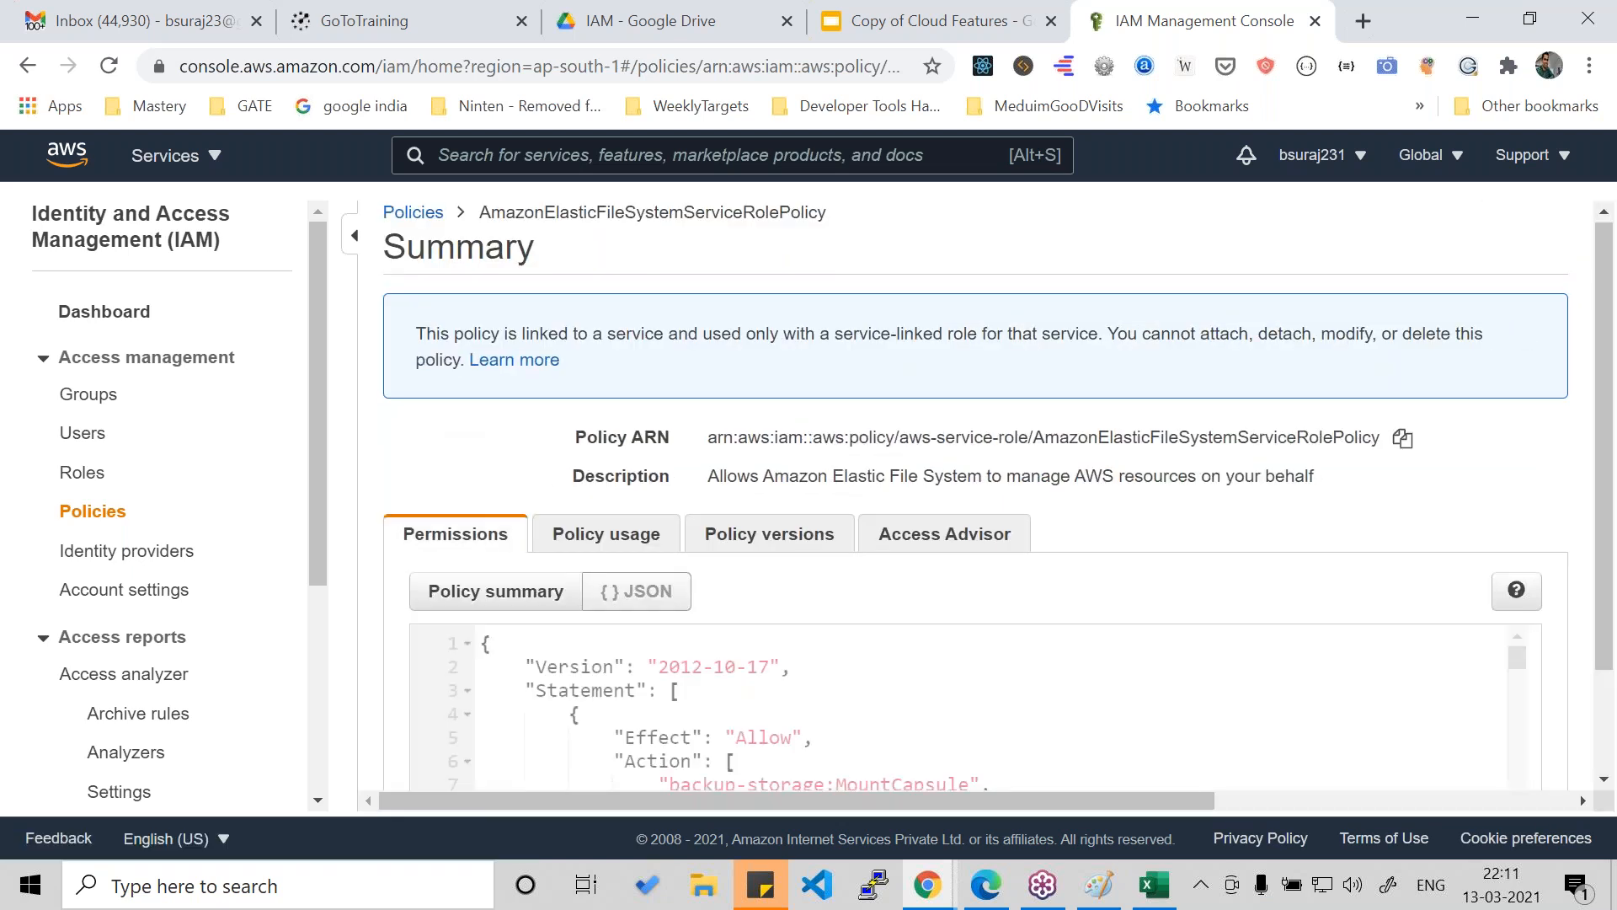
pyautogui.scroll(-2, 1261, 633)
pyautogui.moveTo(1515, 529)
pyautogui.mouseDown()
pyautogui.moveTo(1512, 558)
pyautogui.moveTo(1505, 537)
pyautogui.mouseUp()
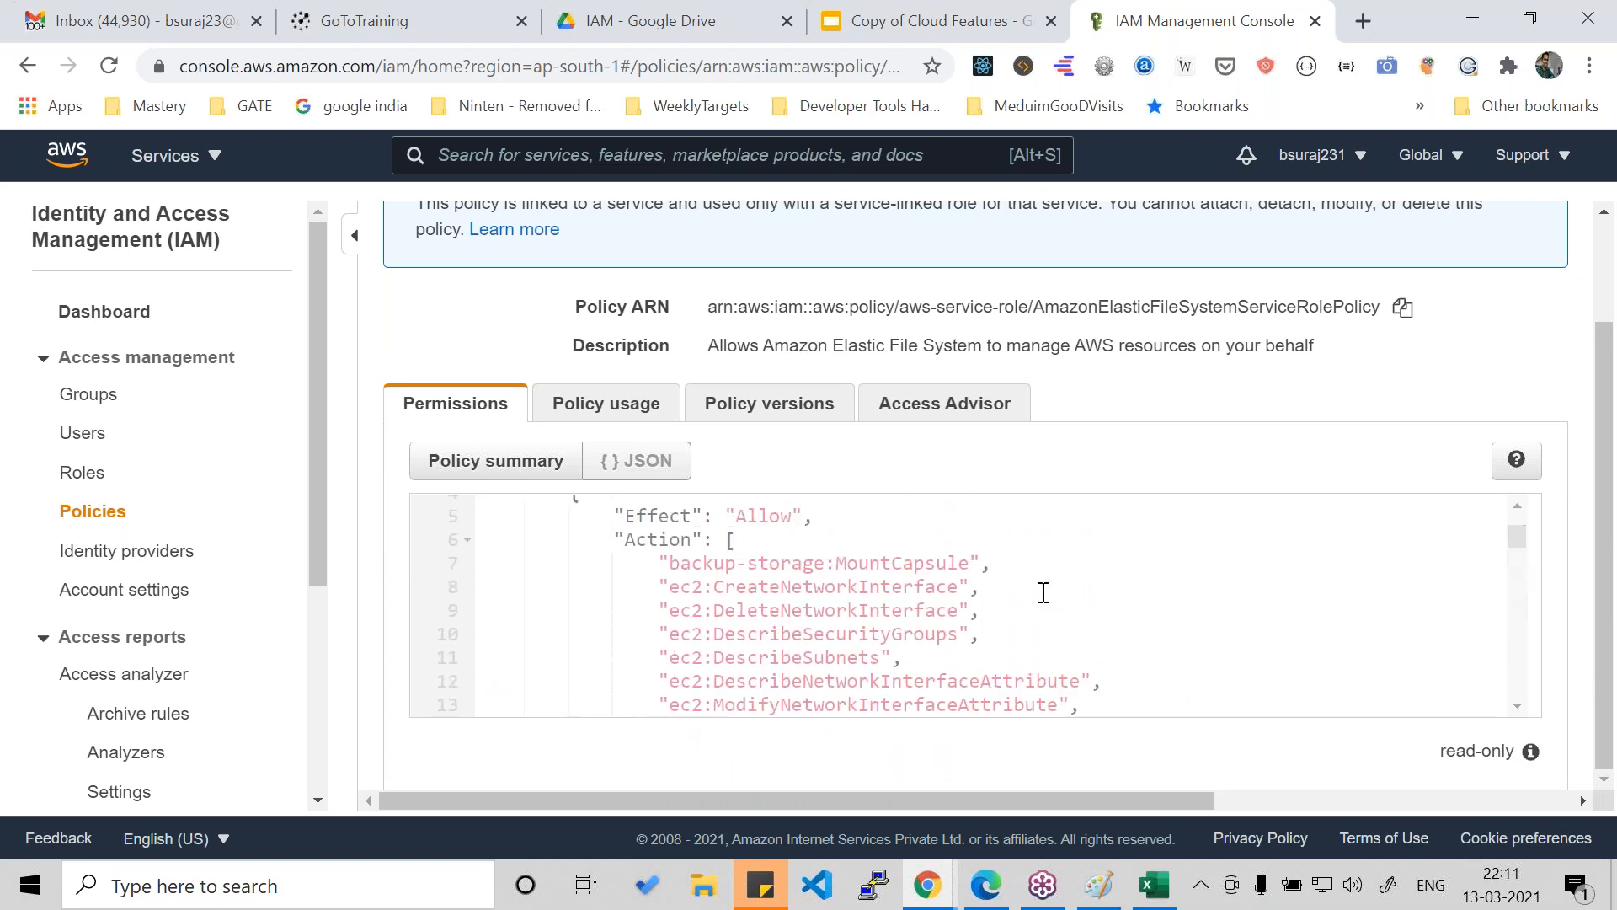
pyautogui.doubleClick(657, 516)
pyautogui.doubleClick(763, 515)
pyautogui.doubleClick(654, 539)
pyautogui.moveTo(723, 566); pyautogui.dragTo(881, 681)
pyautogui.scroll(-5, 776, 679)
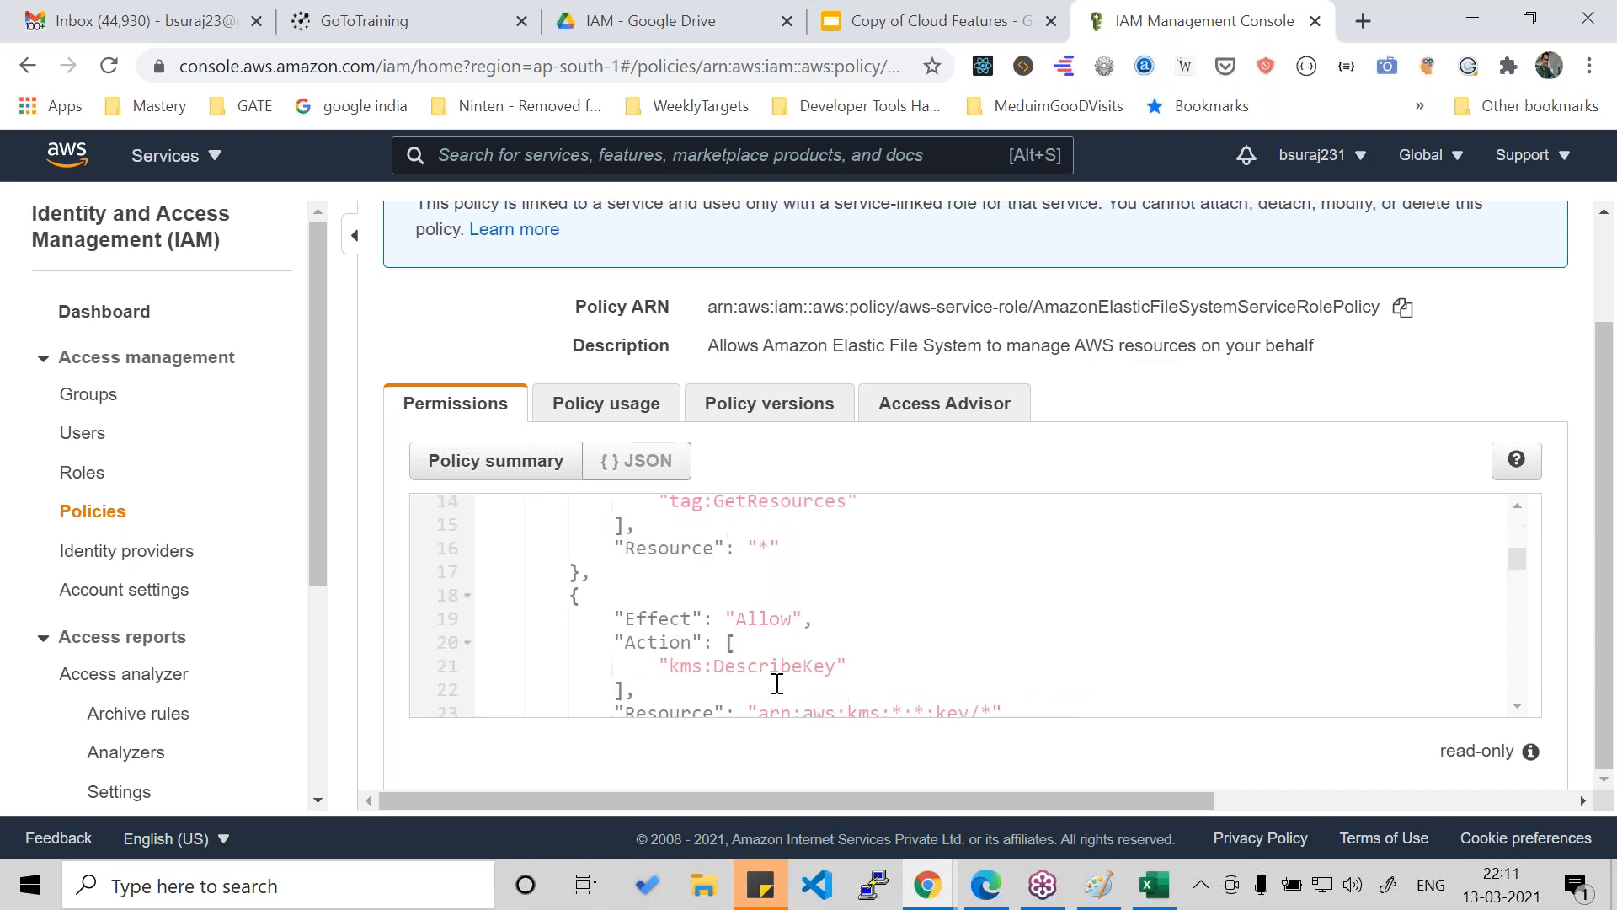
# - Read through the remaining statements of the policy JSON, examining their effects, actions and resources
pyautogui.scroll(2, 777, 682)
pyautogui.doubleClick(654, 693)
pyautogui.doubleClick(757, 671)
pyautogui.scroll(-6, 757, 670)
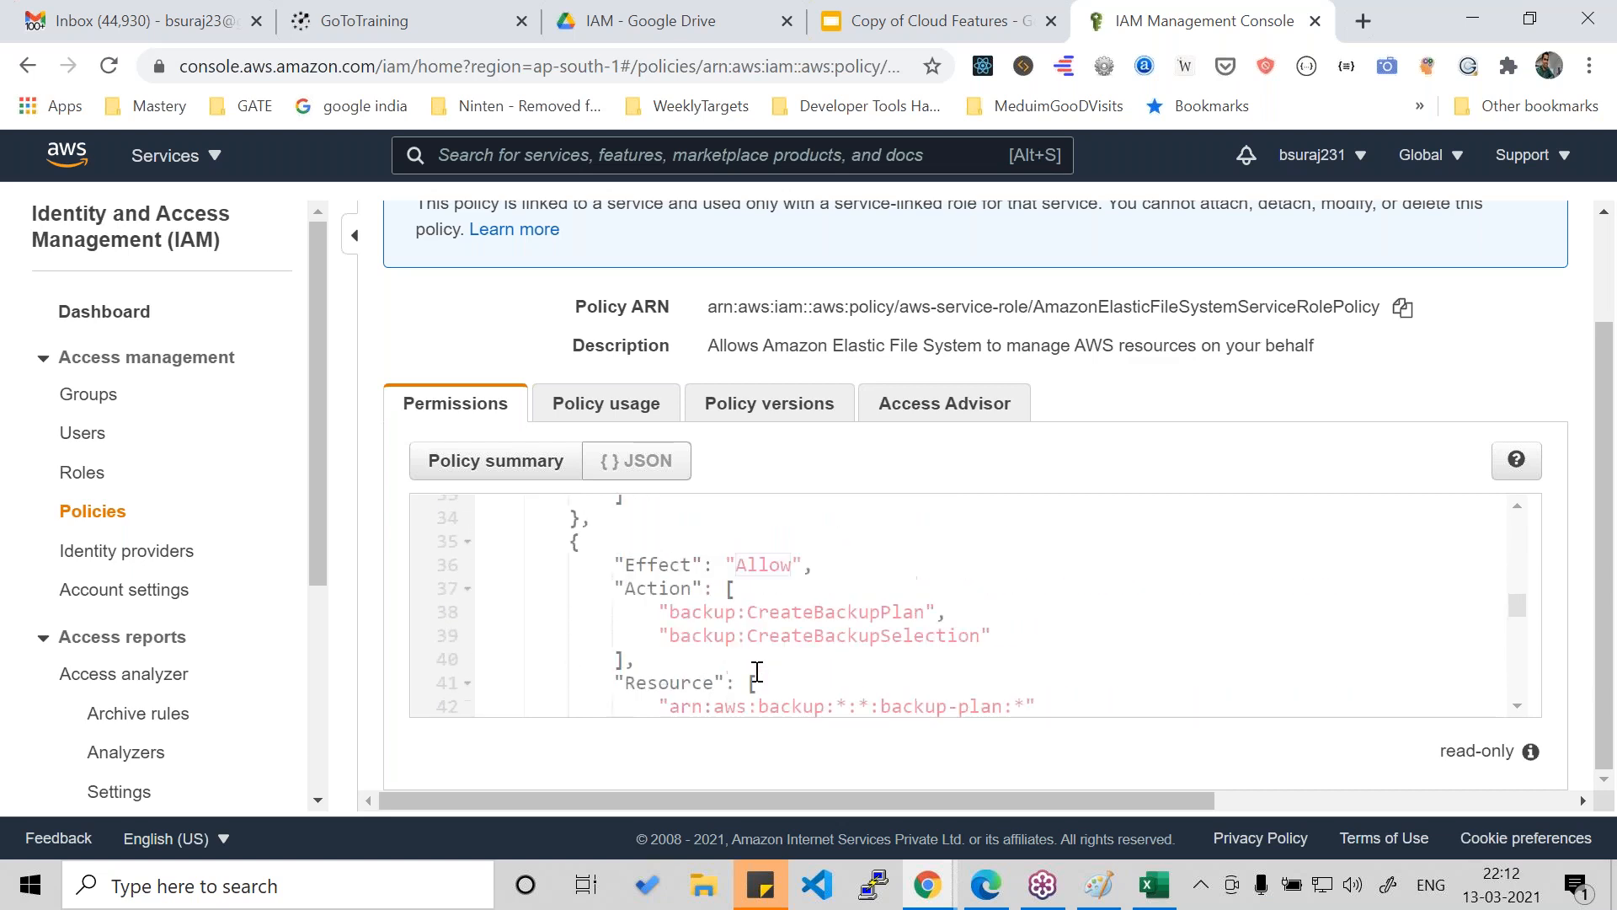
pyautogui.scroll(-7, 758, 670)
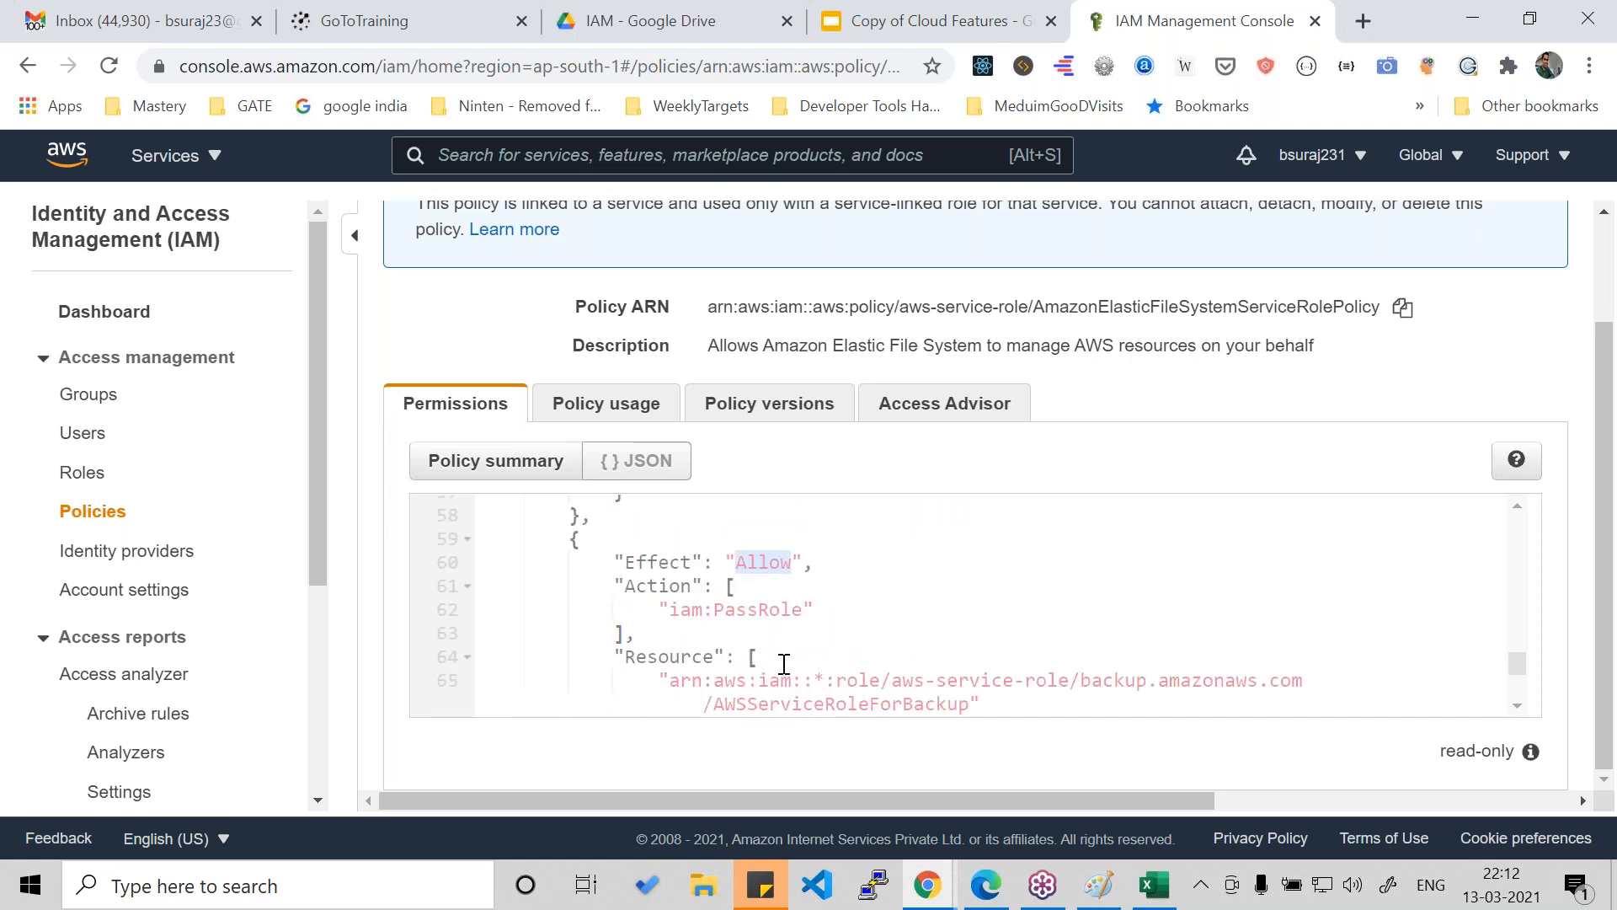
pyautogui.scroll(-2, 784, 665)
pyautogui.scroll(-2, 783, 665)
pyautogui.scroll(10, 783, 665)
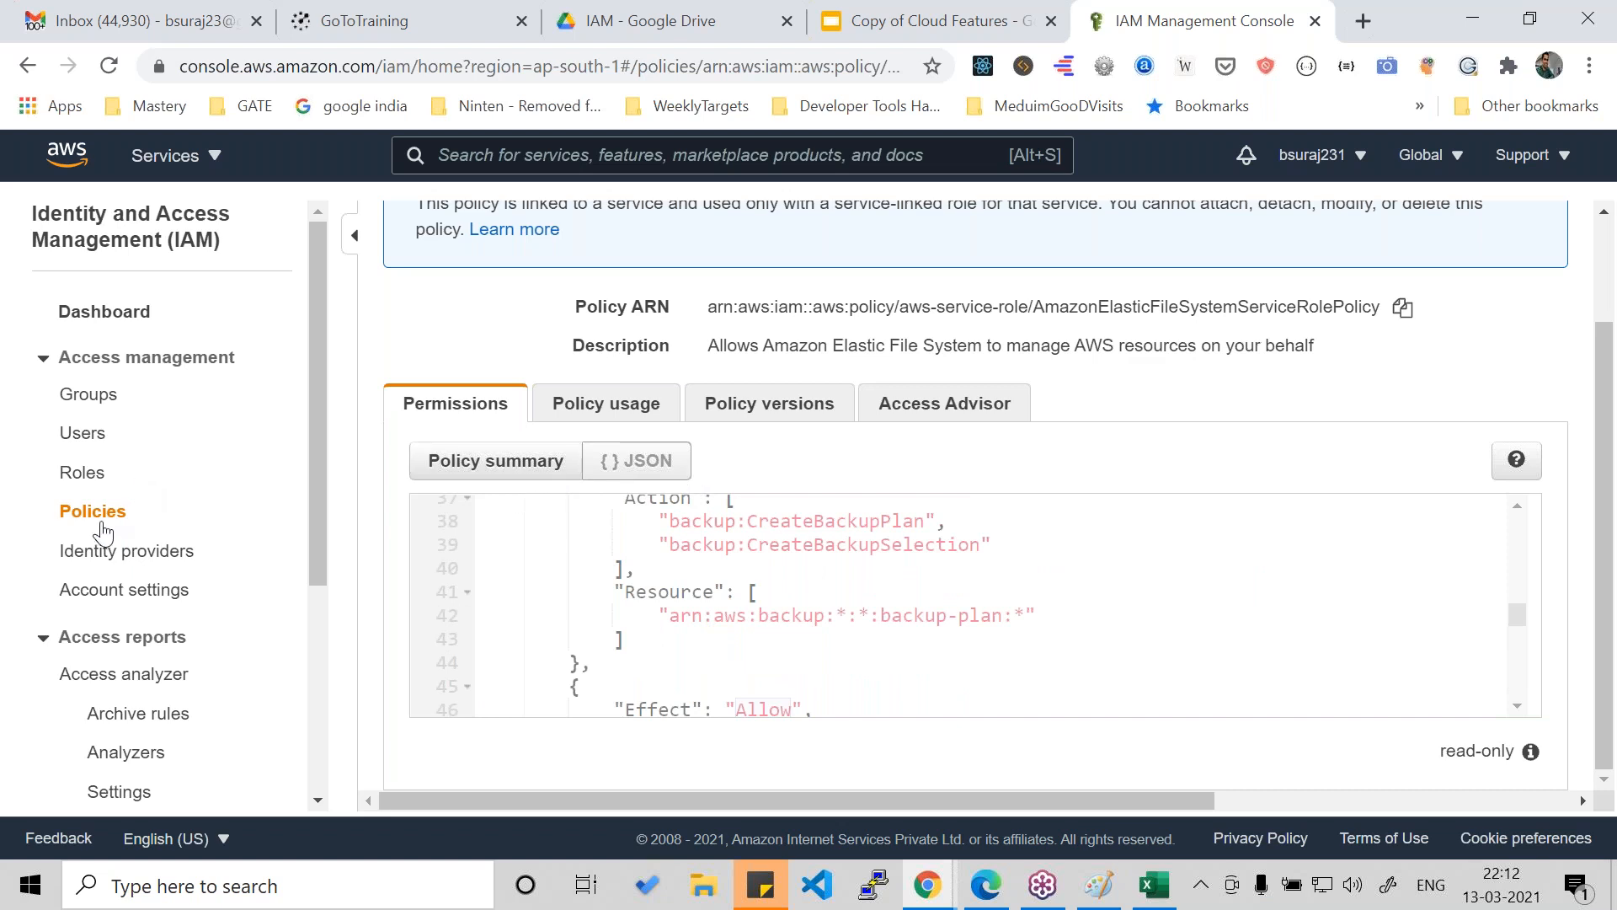
# - Go back to the roles list and reopen AmazonElasticFileSystemServiceRolePolicy through the AWSServiceRoleForAmazonElasticFileSystem role
pyautogui.click(88, 478)
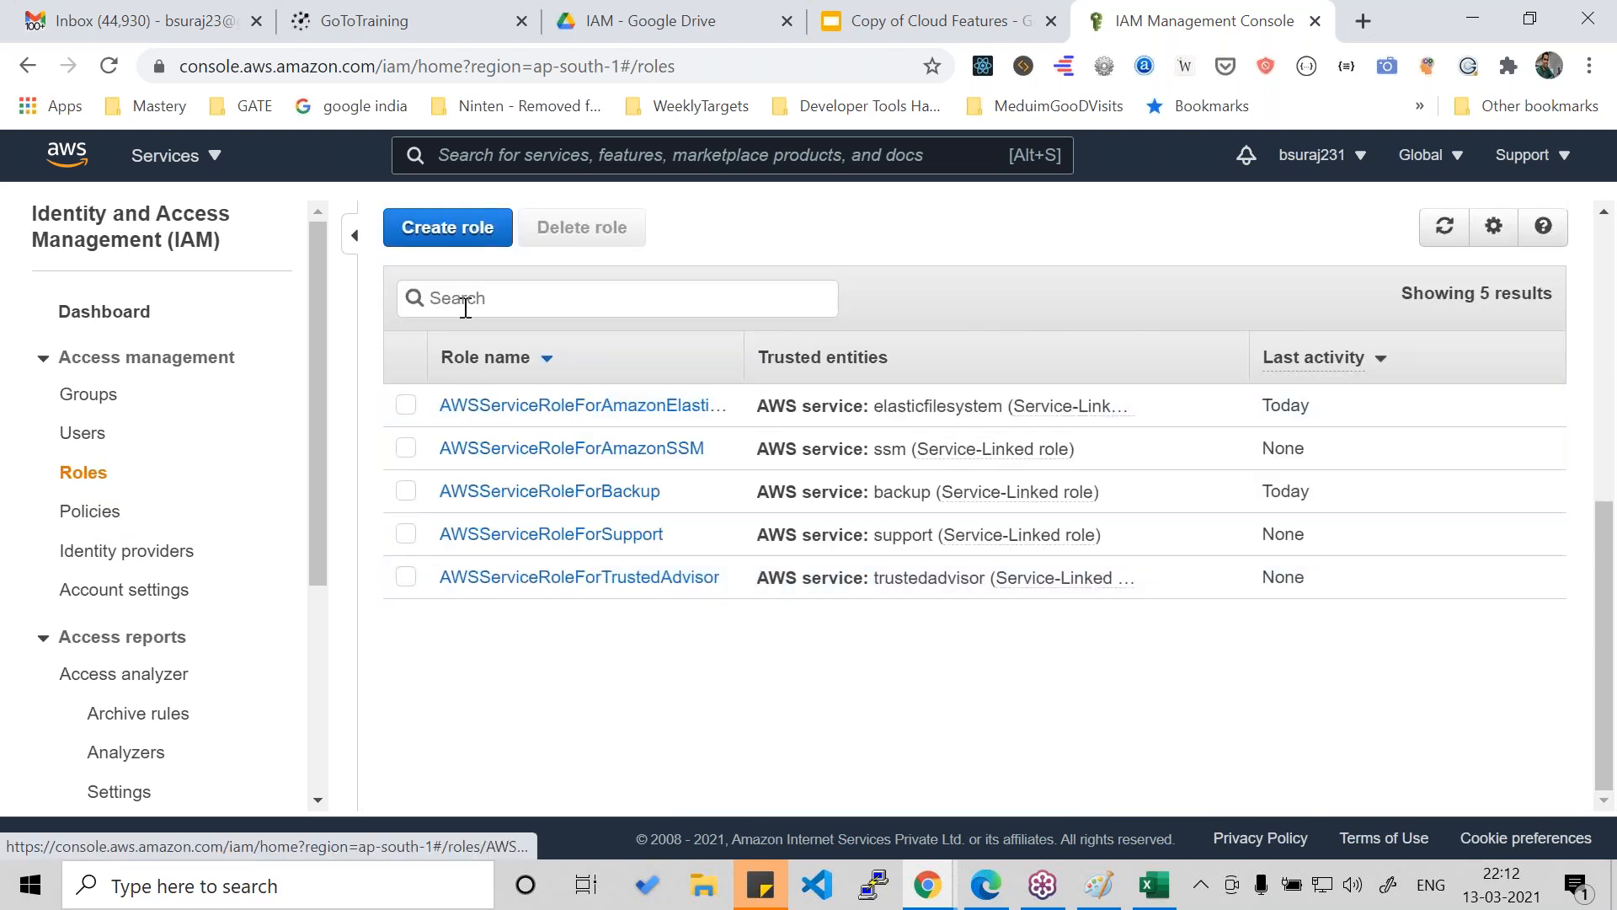
pyautogui.click(566, 416)
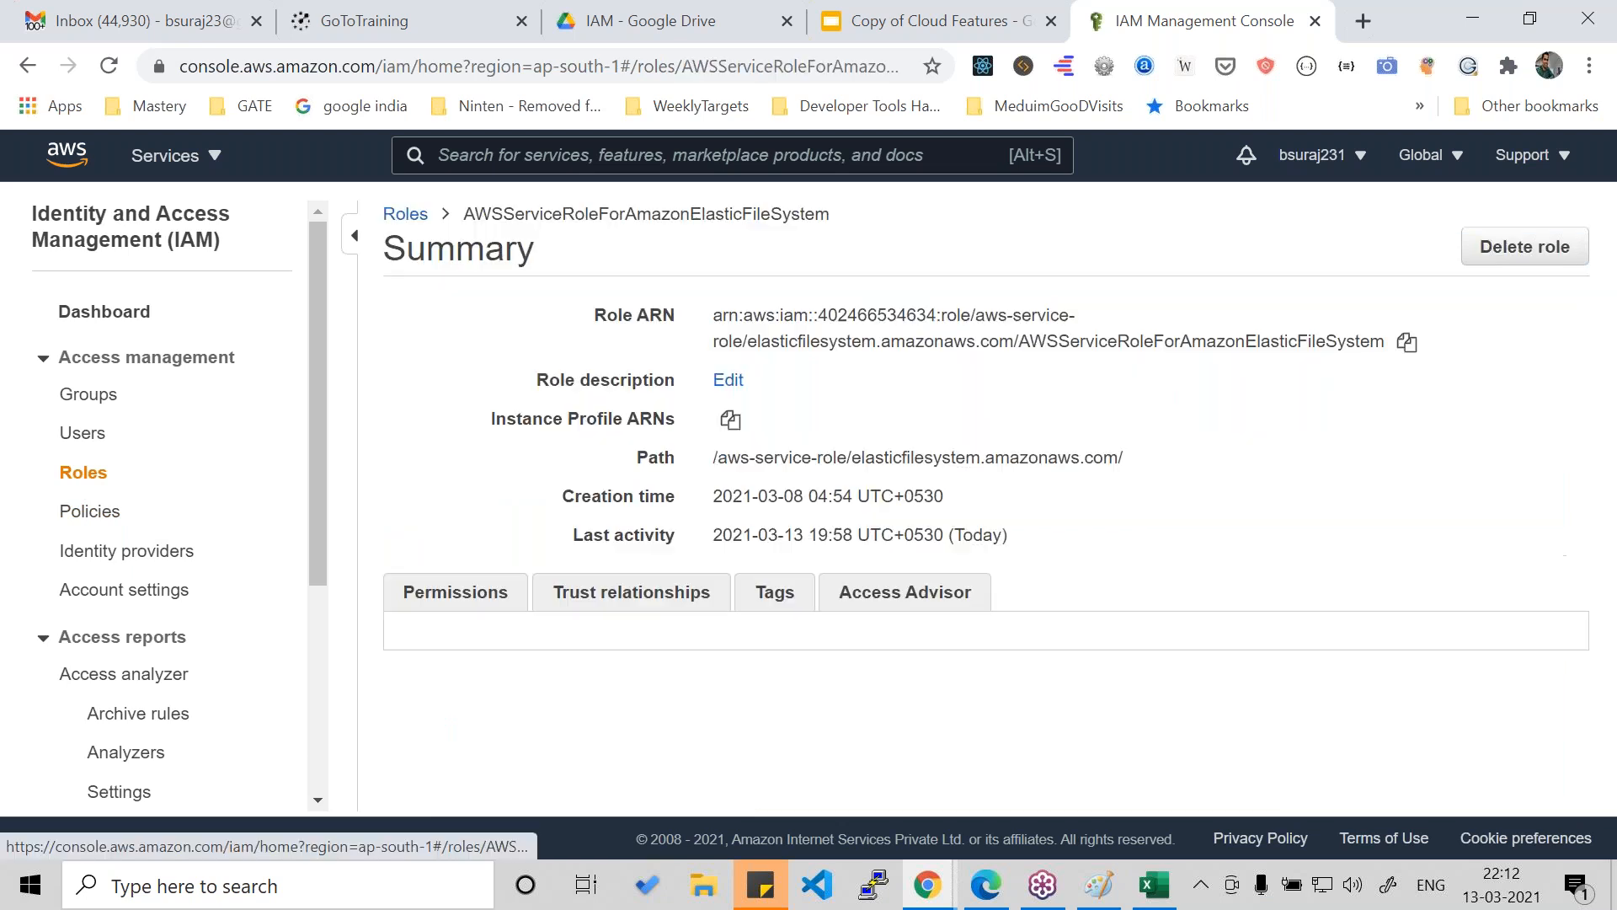
pyautogui.click(712, 760)
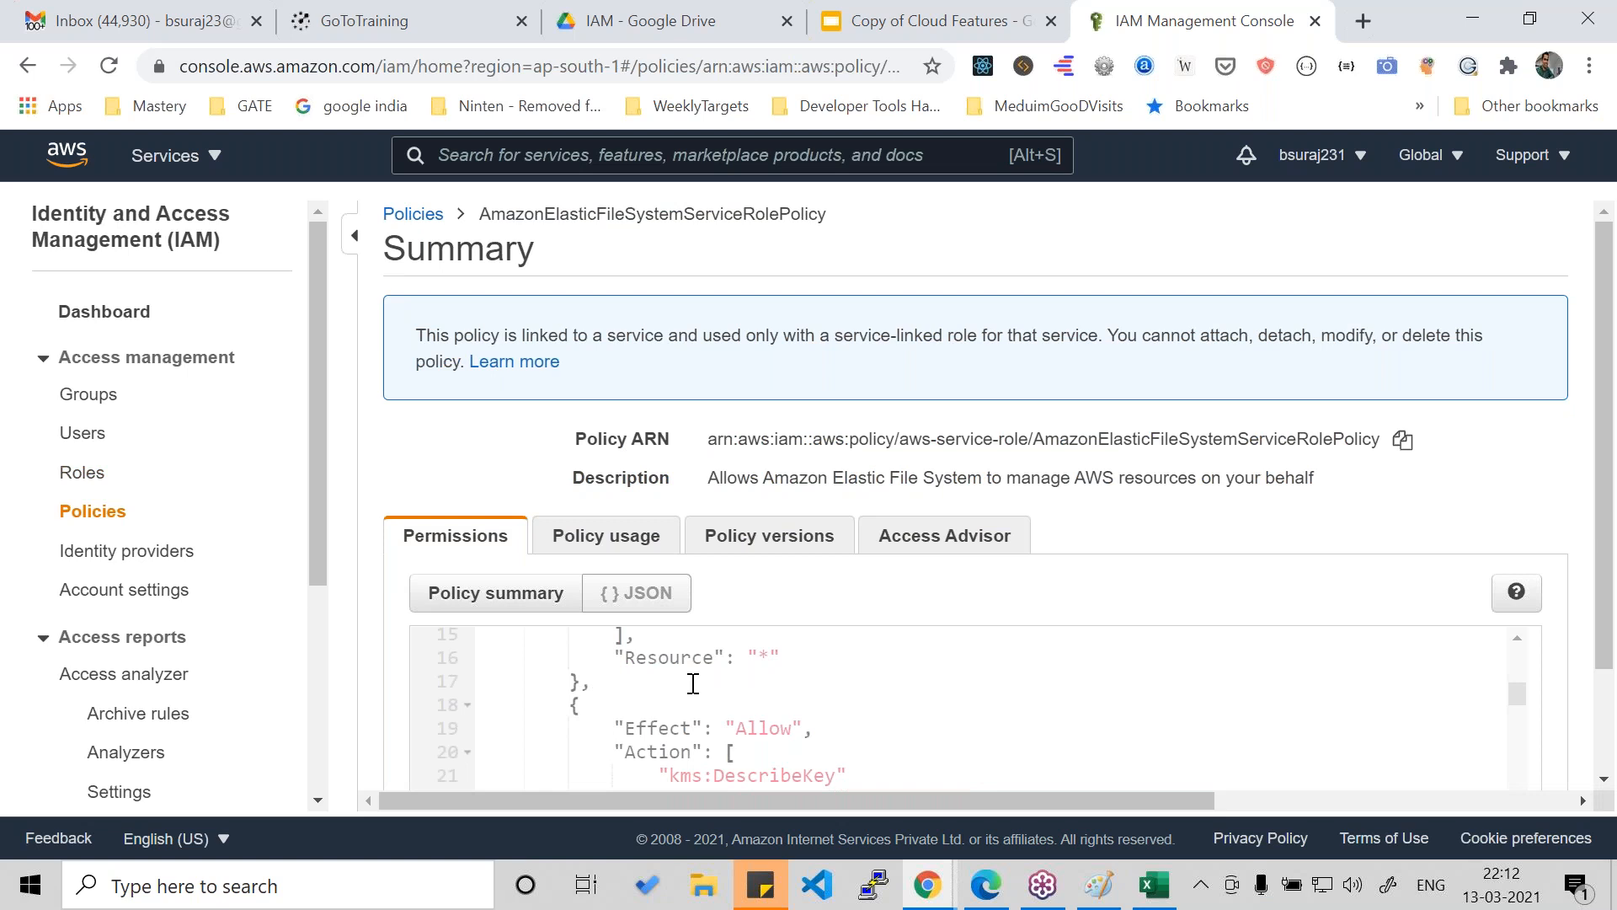
# - Highlight the effect and the backup:CreateBackupPlan and backup:CreateBackupSelection actions in the policy JSON, then clear the selection
pyautogui.scroll(-5, 693, 684)
pyautogui.moveTo(901, 693); pyautogui.dragTo(616, 654)
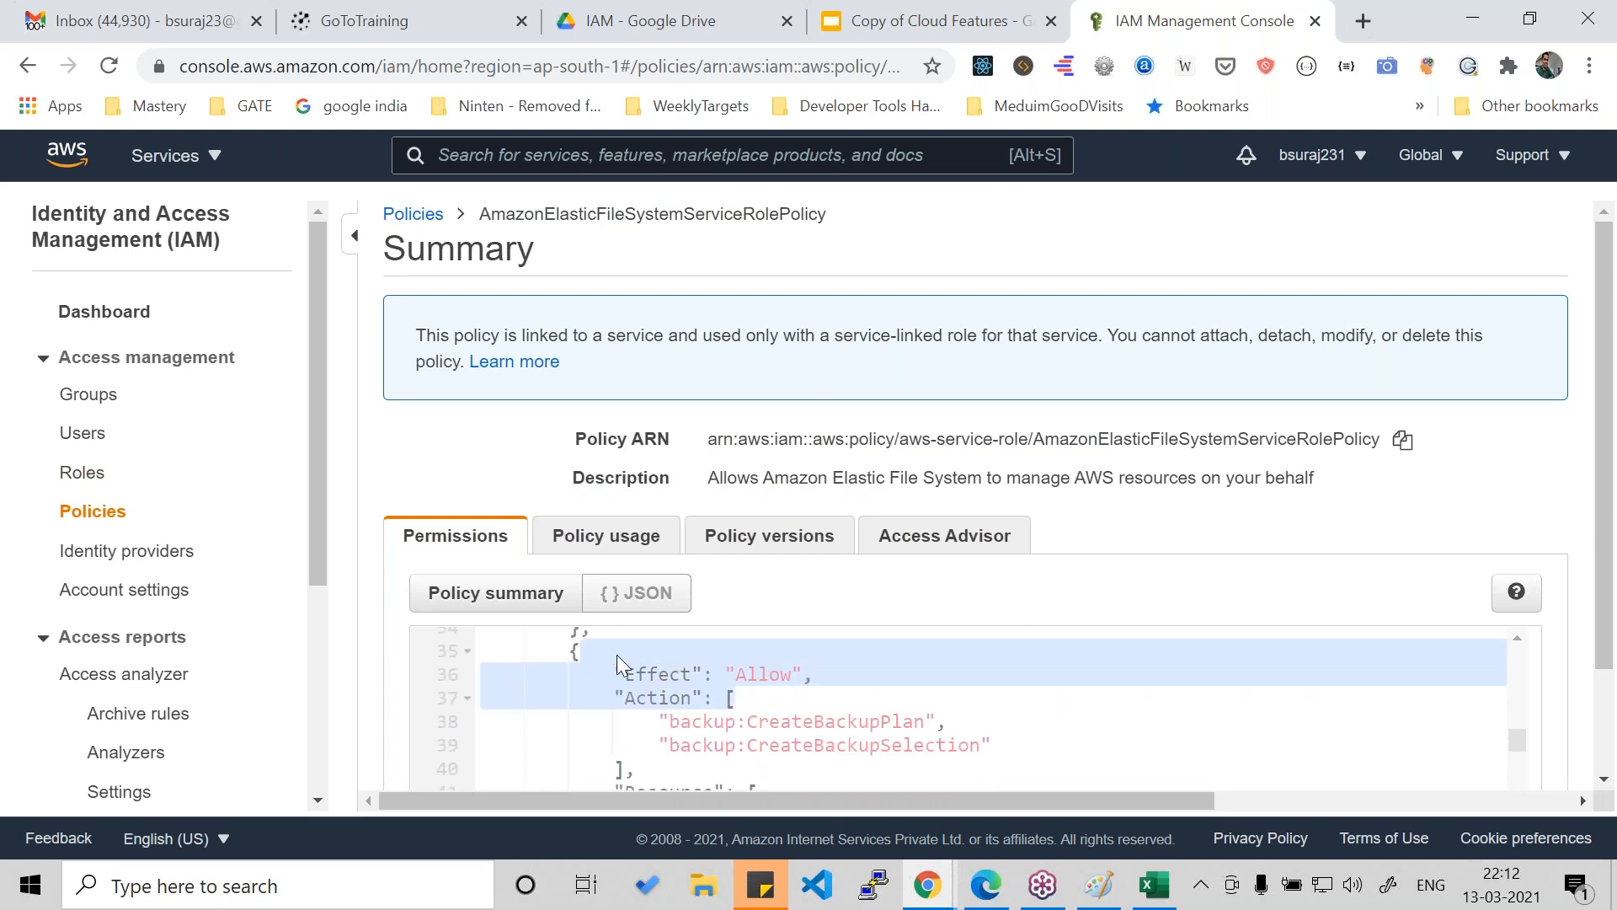
pyautogui.moveTo(885, 749); pyautogui.dragTo(701, 722)
pyautogui.click(702, 696)
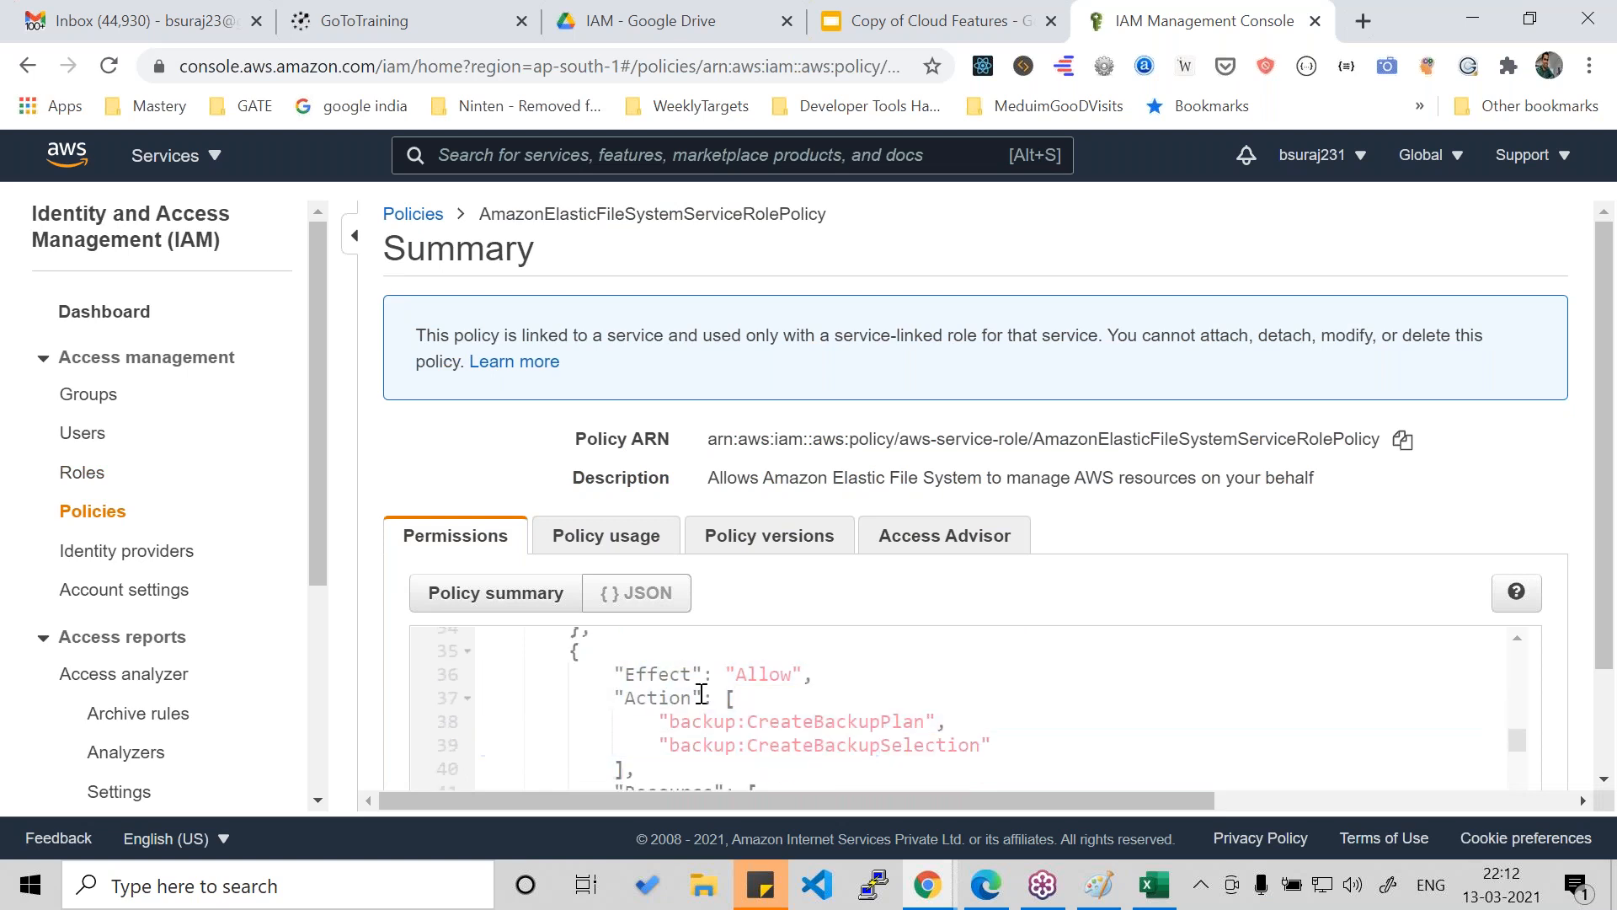
pyautogui.moveTo(616, 675); pyautogui.dragTo(996, 746)
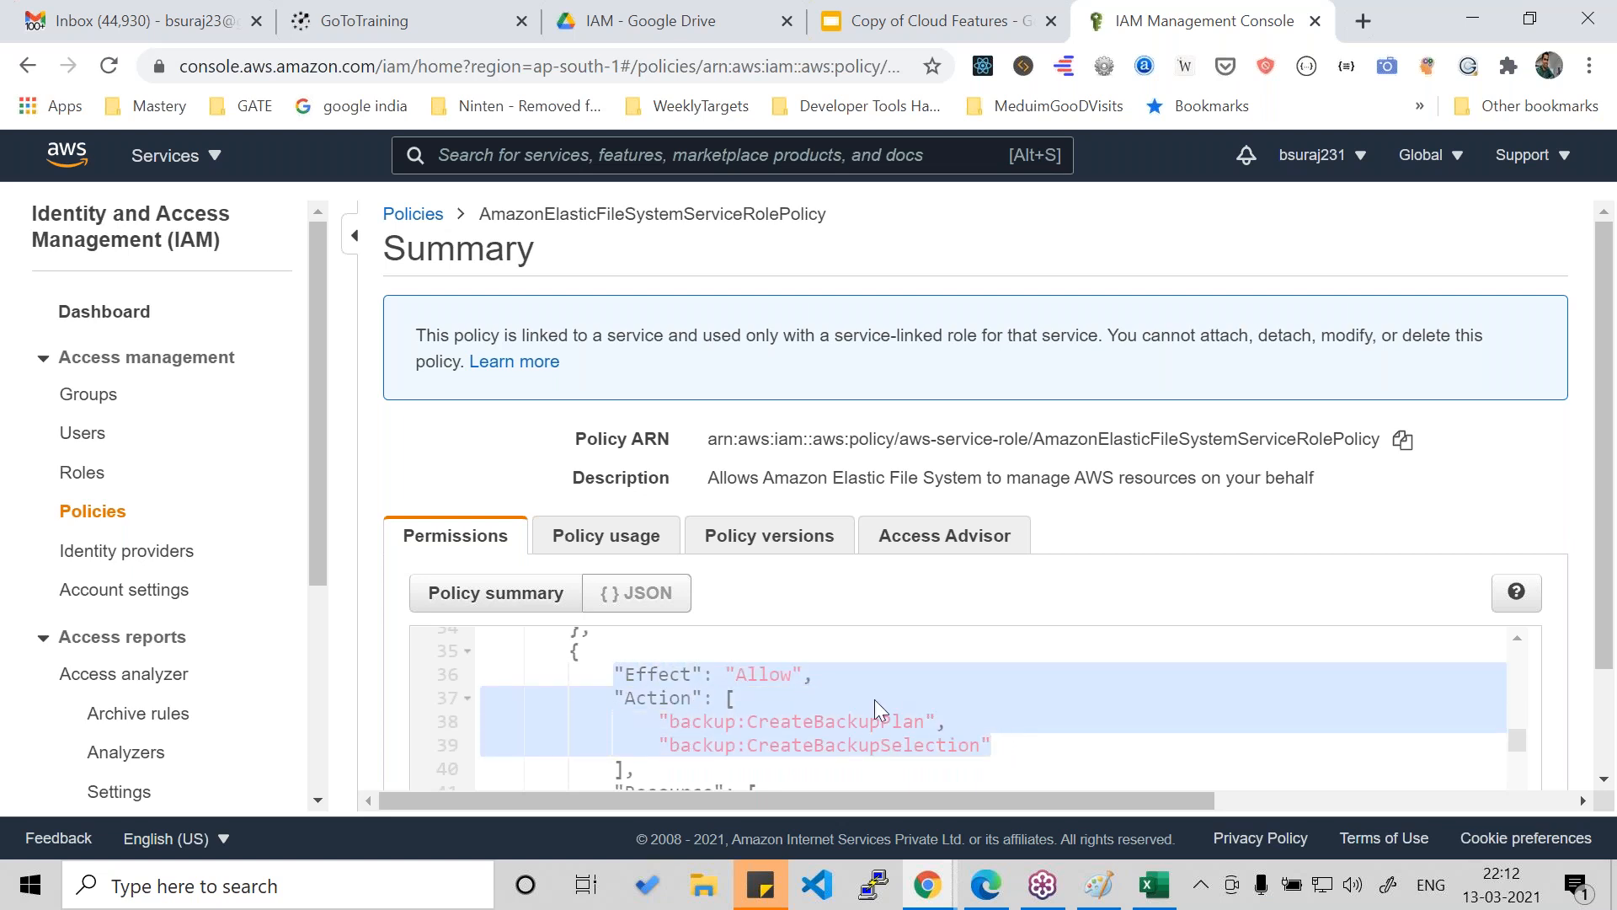
pyautogui.click(868, 698)
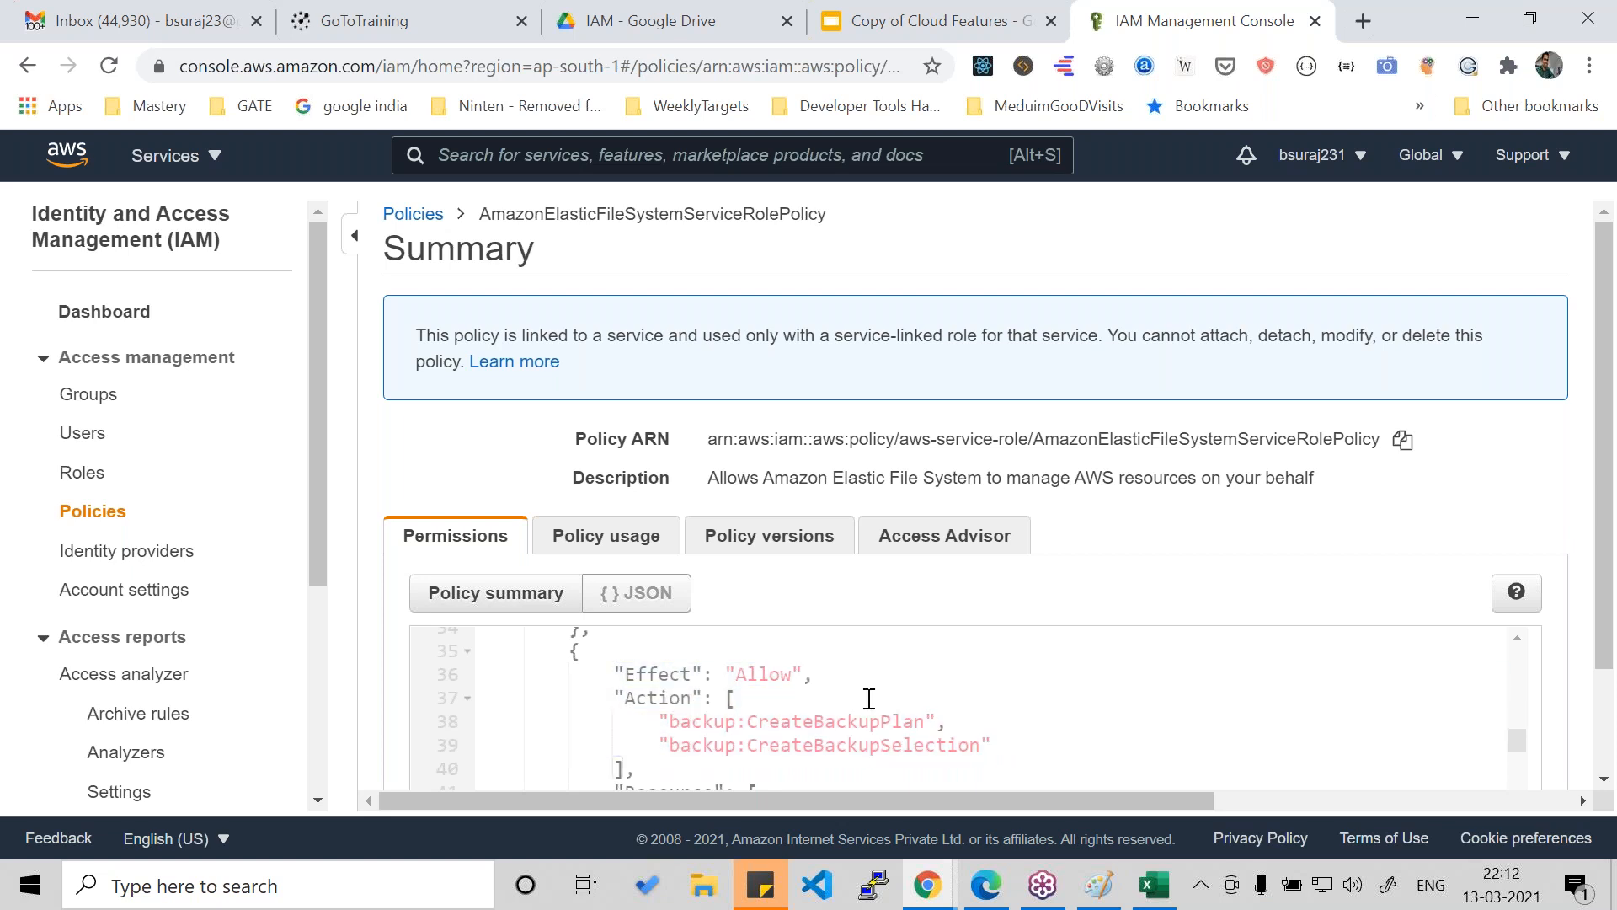